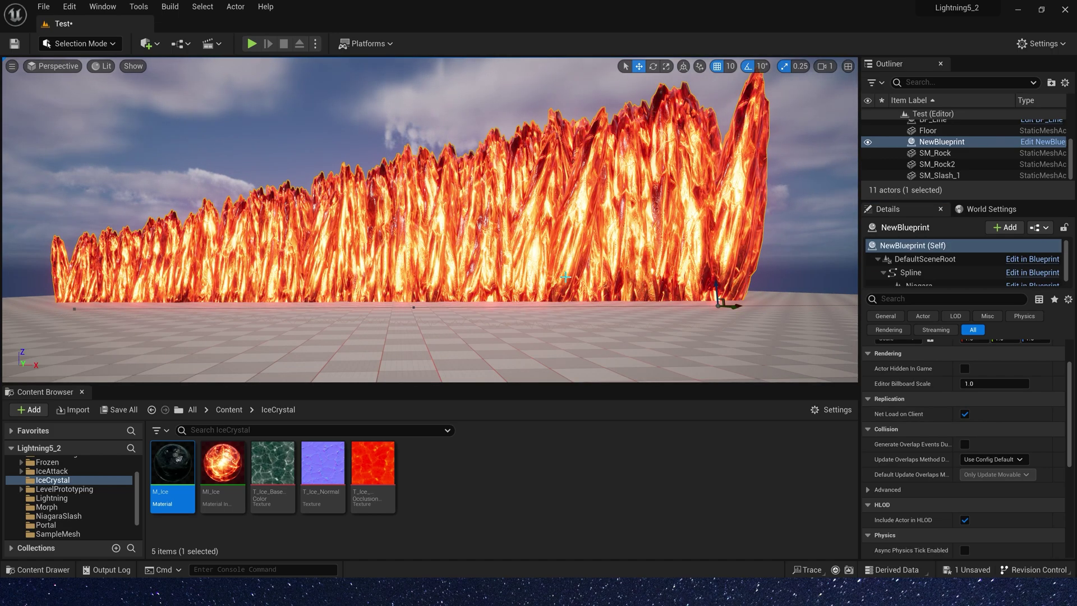
Move the end point of the NewBlueprint spline across the floor and inspect how the lava crystal wall follows it.
right_drag(549, 293, 547, 315)
key(w)
key(s)
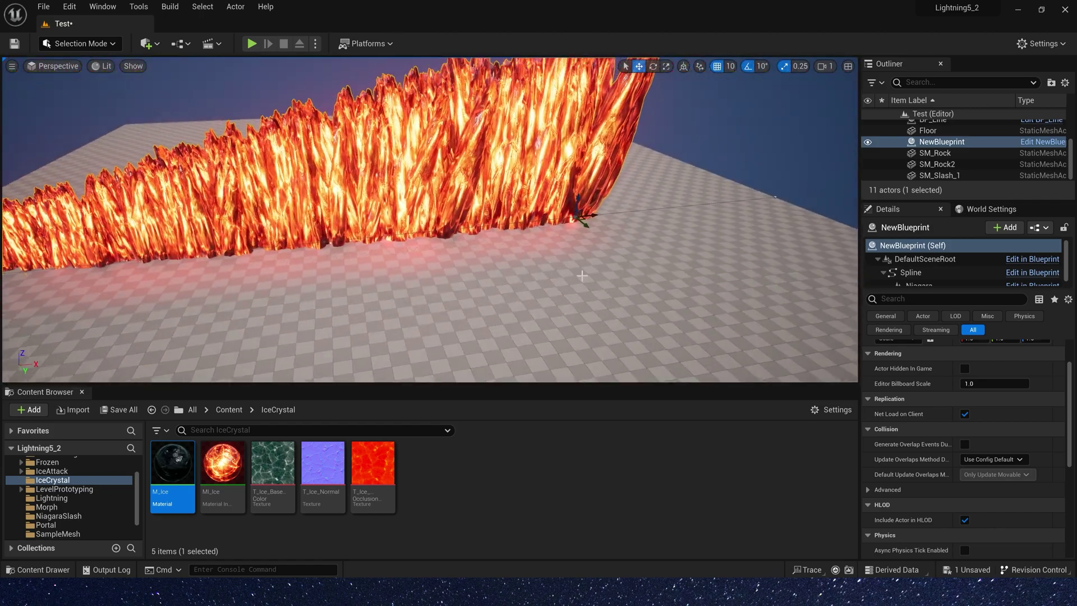
drag(595, 231, 685, 197)
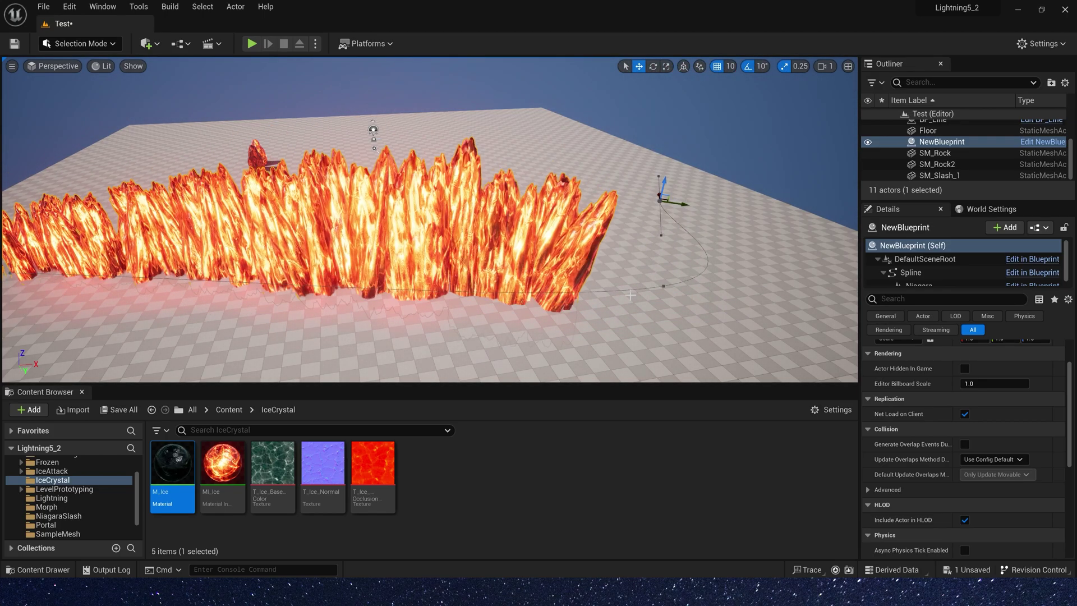
key(s)
right_drag(633, 288, 673, 306)
key(w)
right_drag(555, 300, 526, 298)
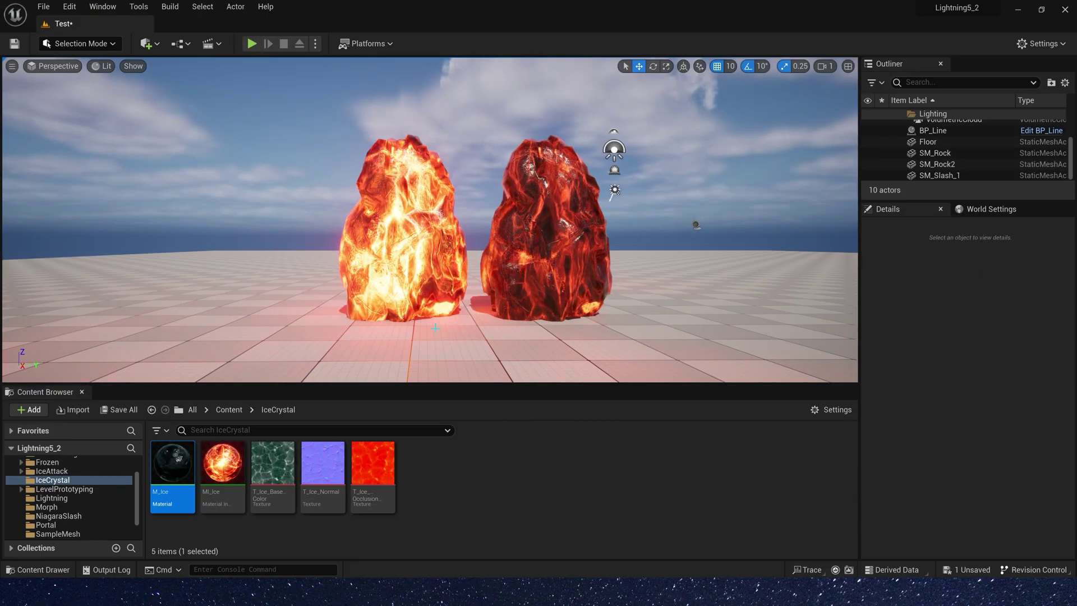
Open the M_Ice material and examine its node graph, including the Dynamic Parameter, Tiling, Camera Vector and Texture Sample nodes.
double_click(173, 471)
drag(490, 241, 625, 389)
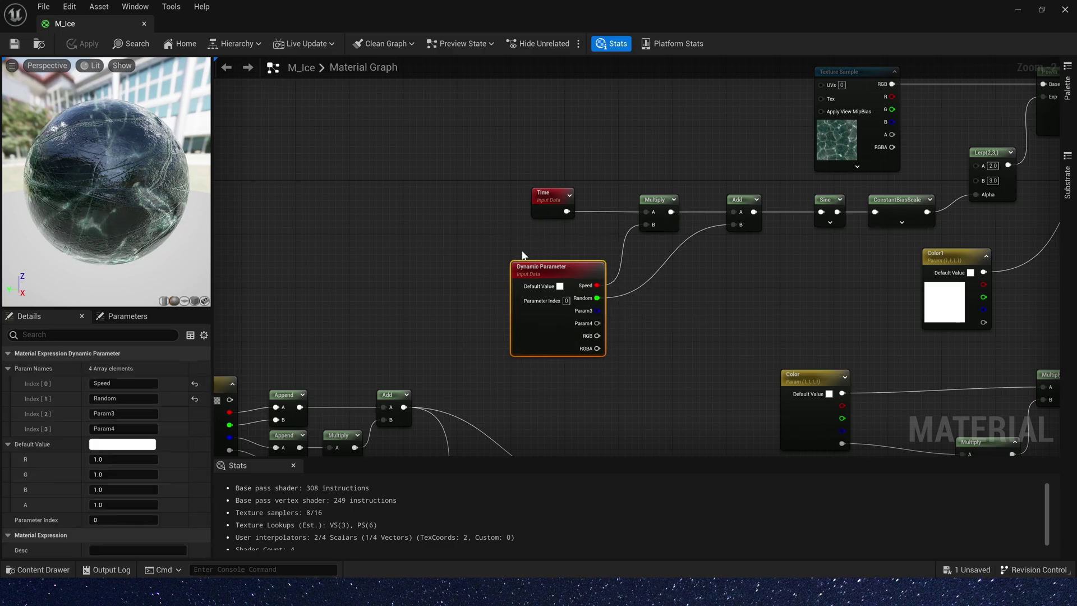
right_drag(475, 353, 619, 182)
scroll(581, 267, down, 2)
right_drag(580, 268, 737, 175)
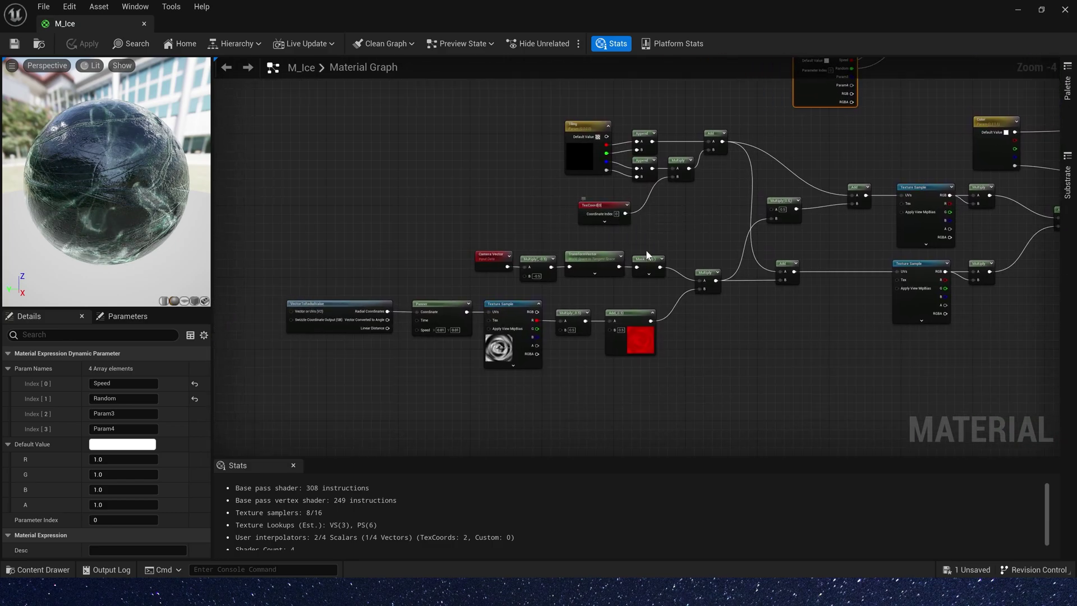
scroll(580, 255, up, 1)
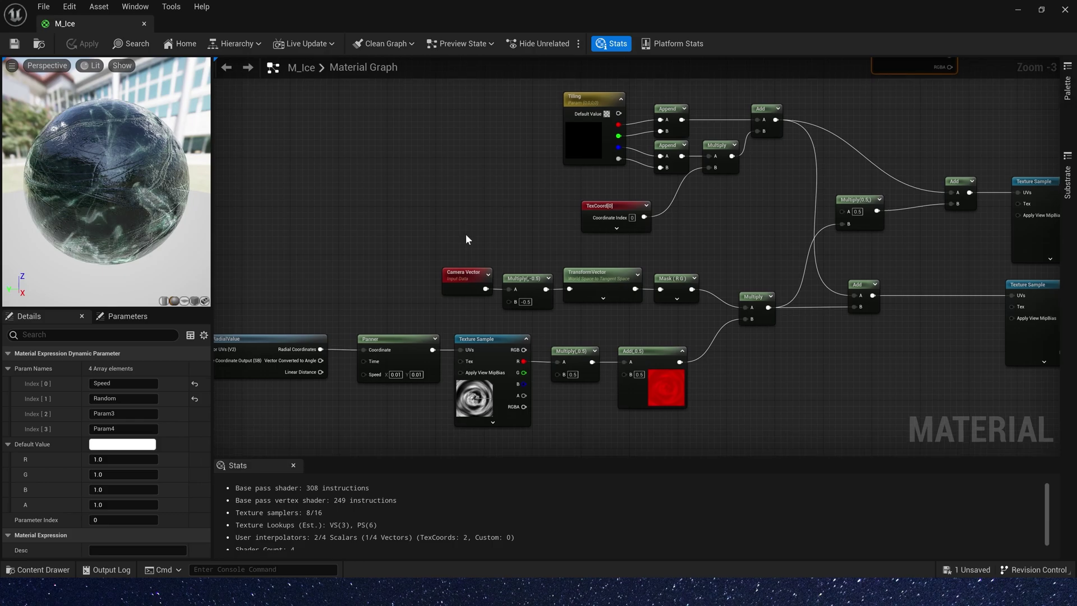
right_drag(475, 228, 541, 229)
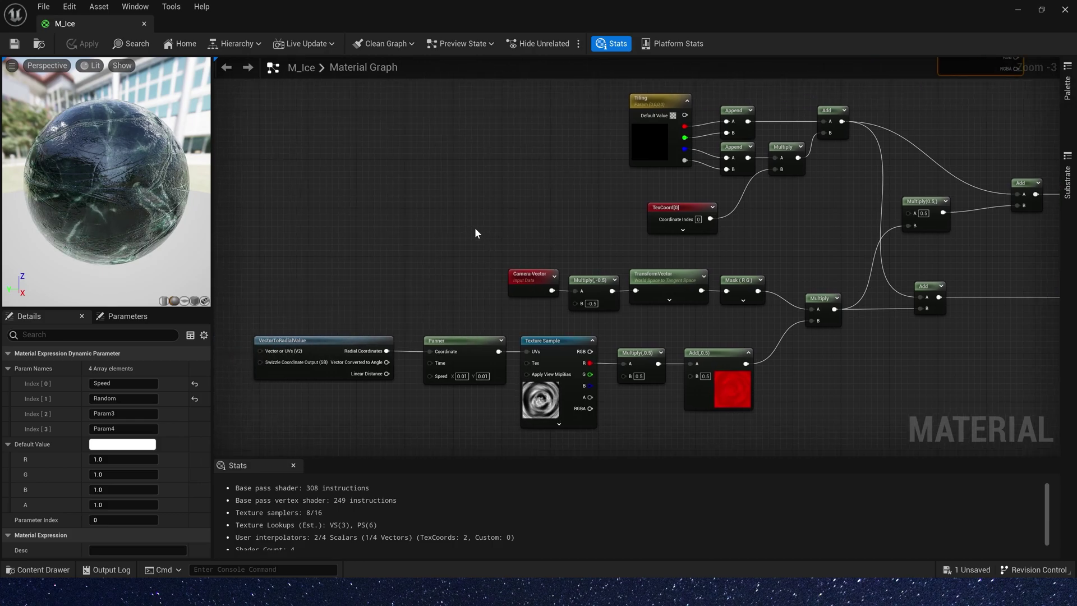
right_drag(885, 197, 353, 280)
scroll(353, 279, down, 2)
scroll(507, 187, up, 1)
right_drag(507, 187, 433, 252)
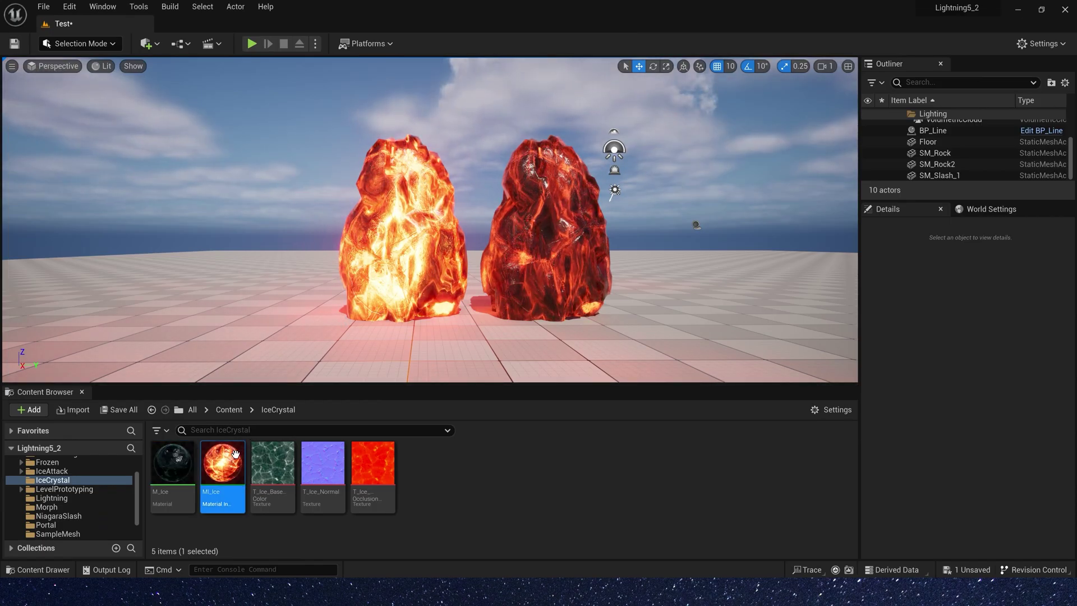
Open the MI_Ice material instance, review its scalar, color and tiling parameters, and close it.
double_click(223, 463)
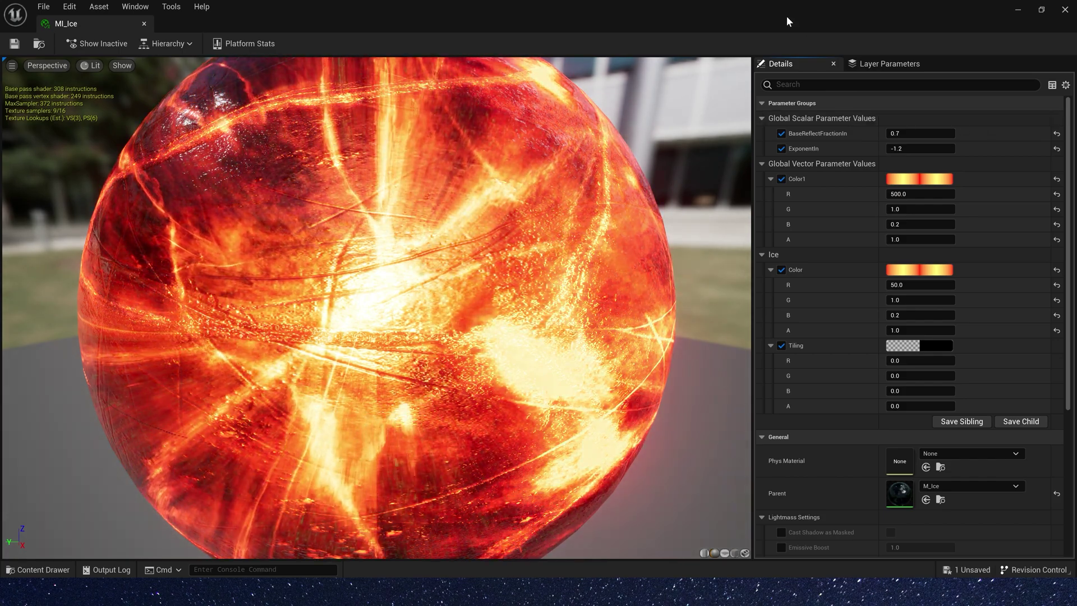
drag(787, 16, 477, 381)
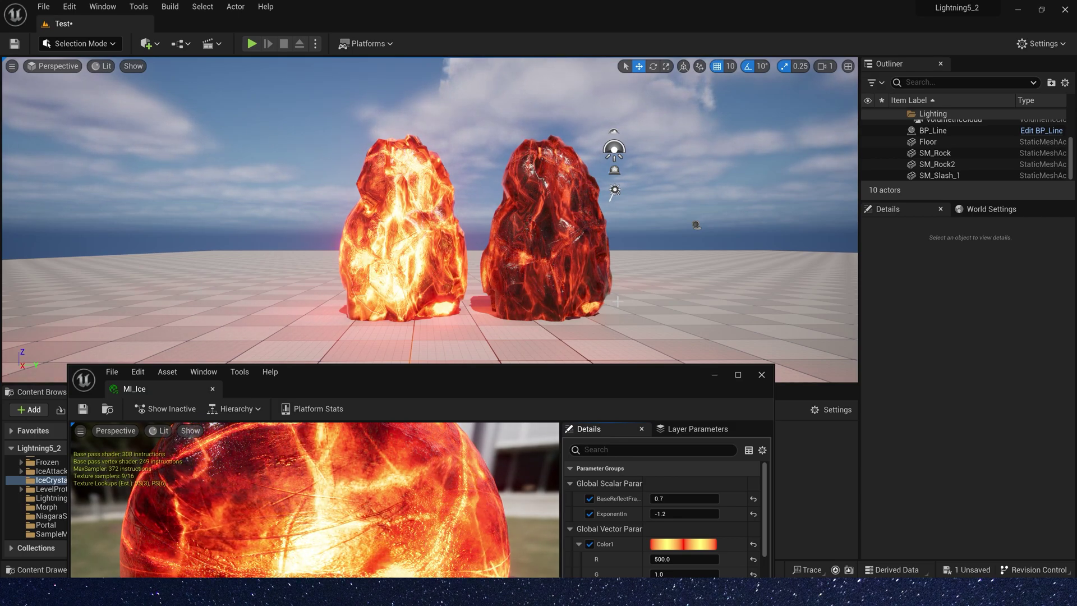
click(762, 374)
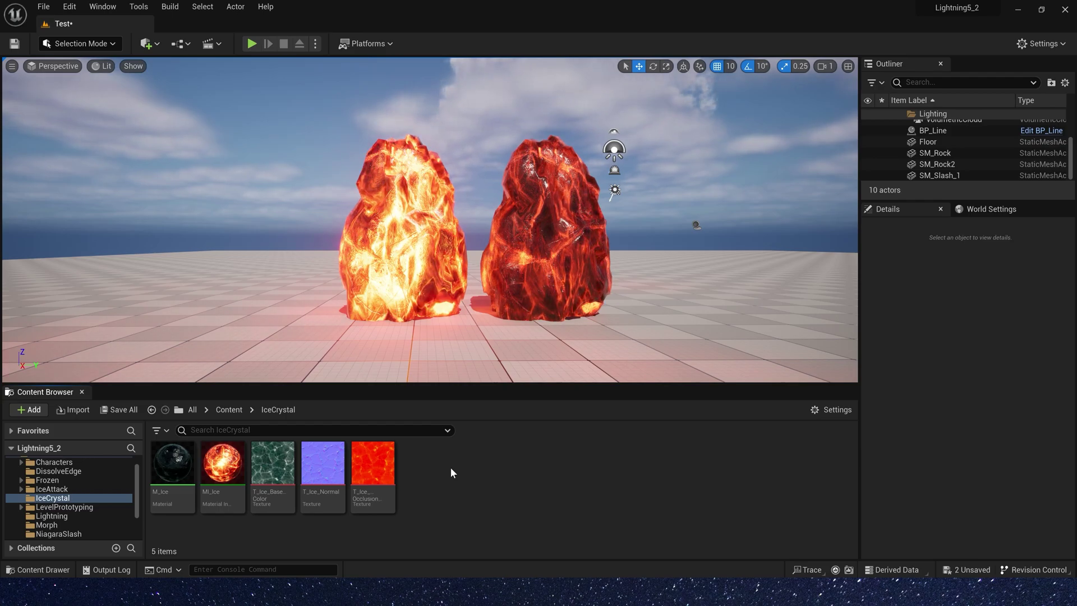
Create a Niagara system from the Empty emitter template in the IceCrystal folder, name it NS_Ice, and open it.
right_click(451, 467)
click(500, 215)
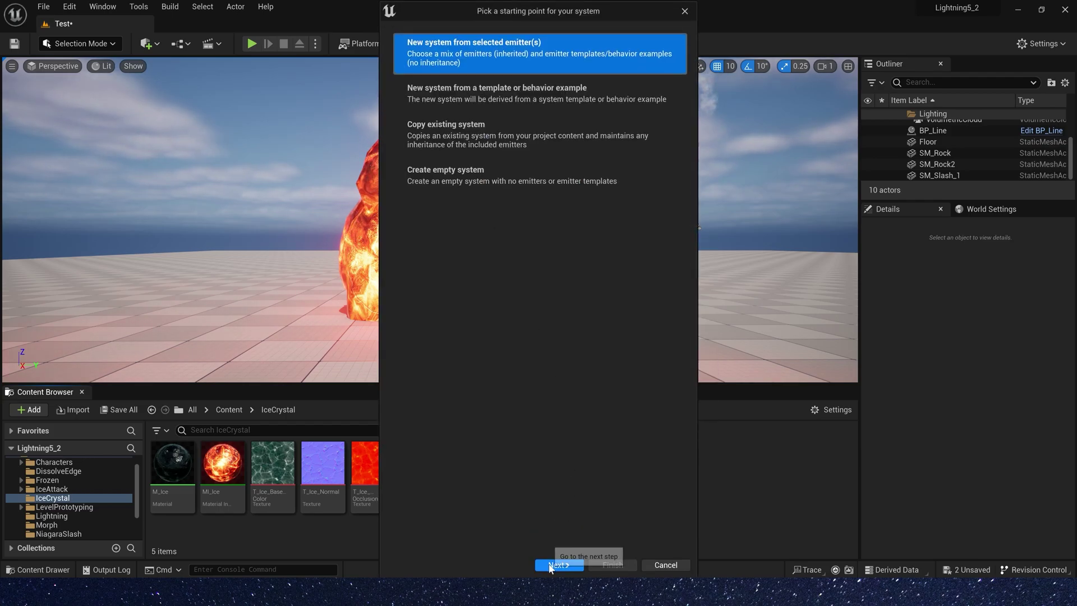
click(561, 564)
click(528, 324)
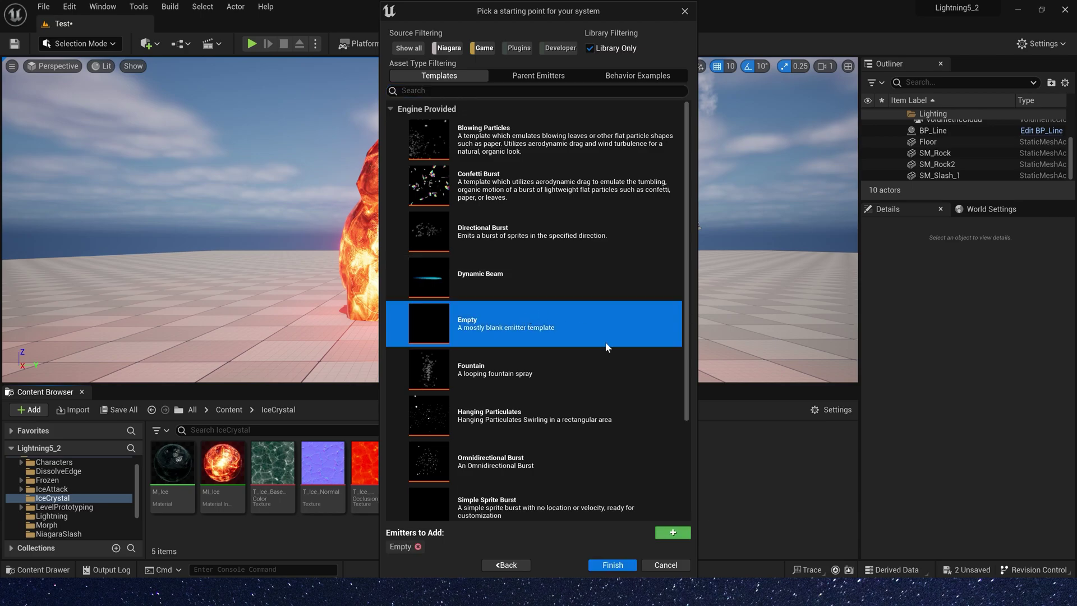
click(601, 564)
text(NS_Ice)
key(Return)
double_click(272, 463)
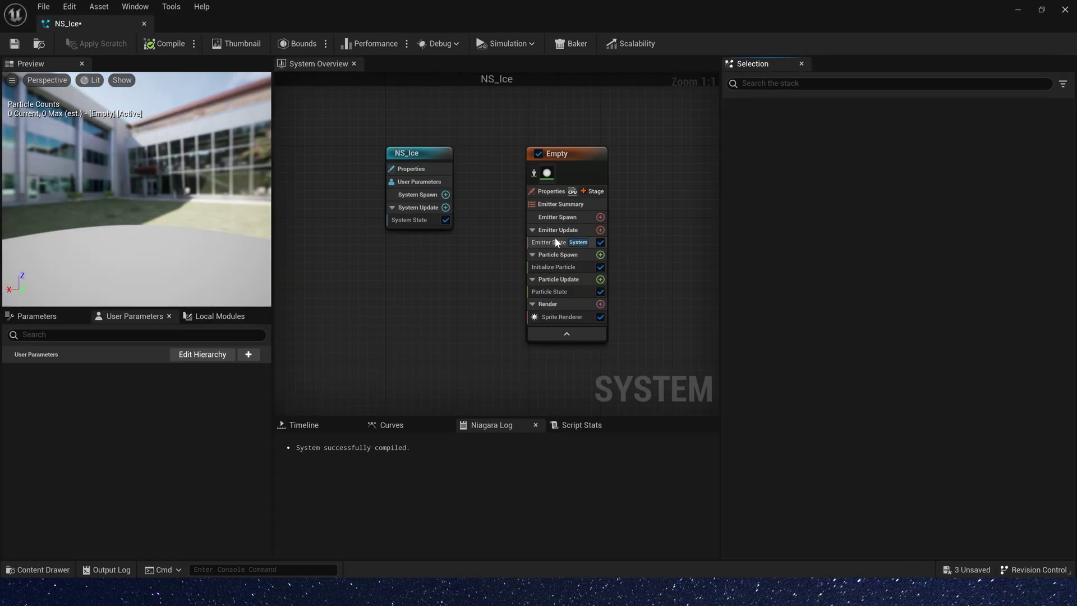
Add a Spawn Burst Instantaneous module to the emitter's Emitter Update group with Spawn Count 100.
click(600, 230)
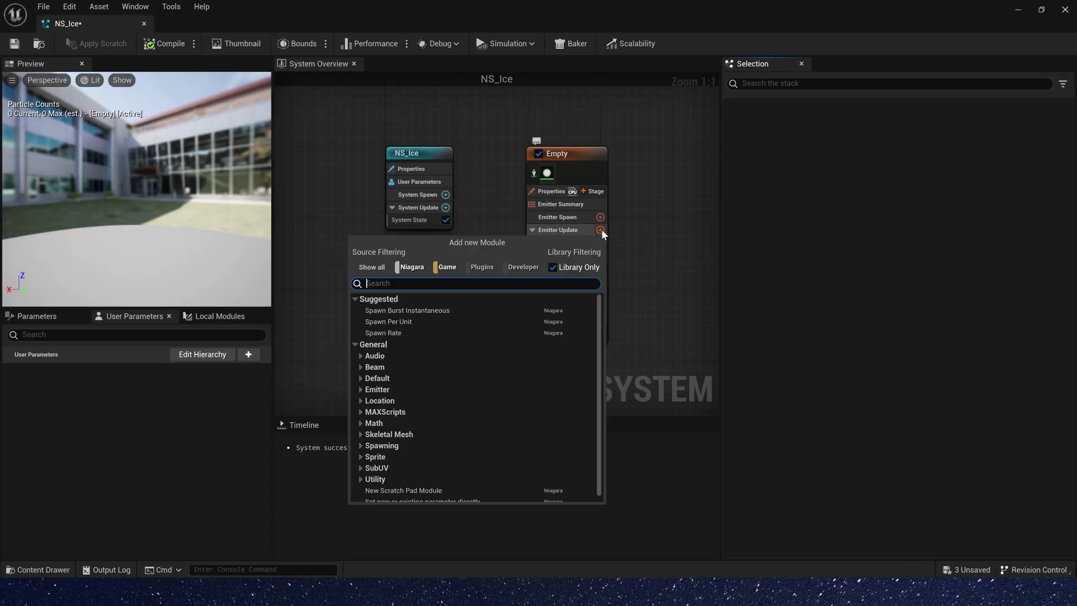
click(439, 310)
click(864, 147)
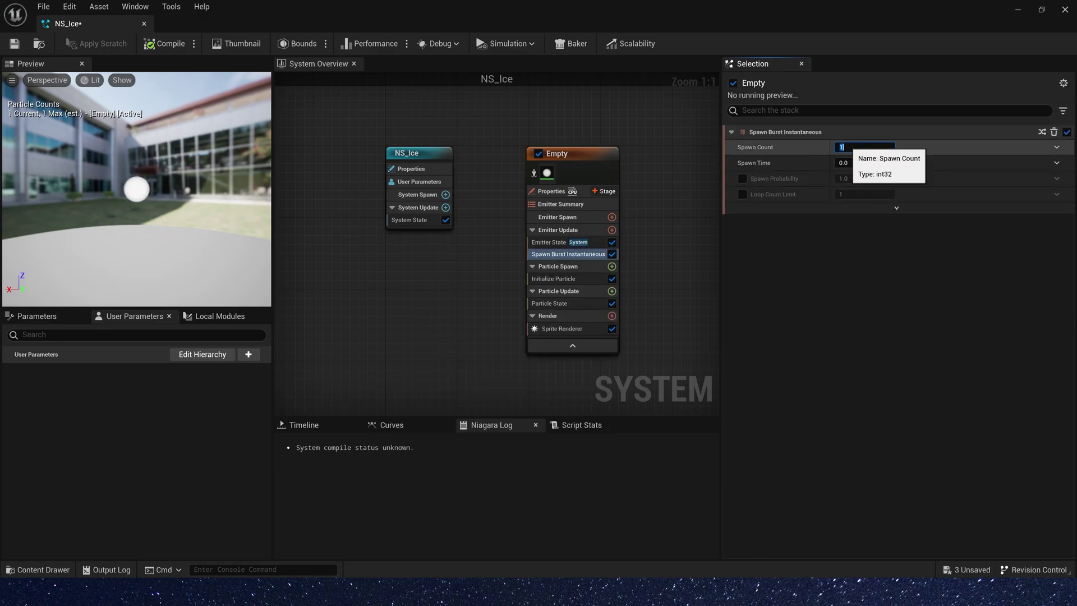
key(Tab)
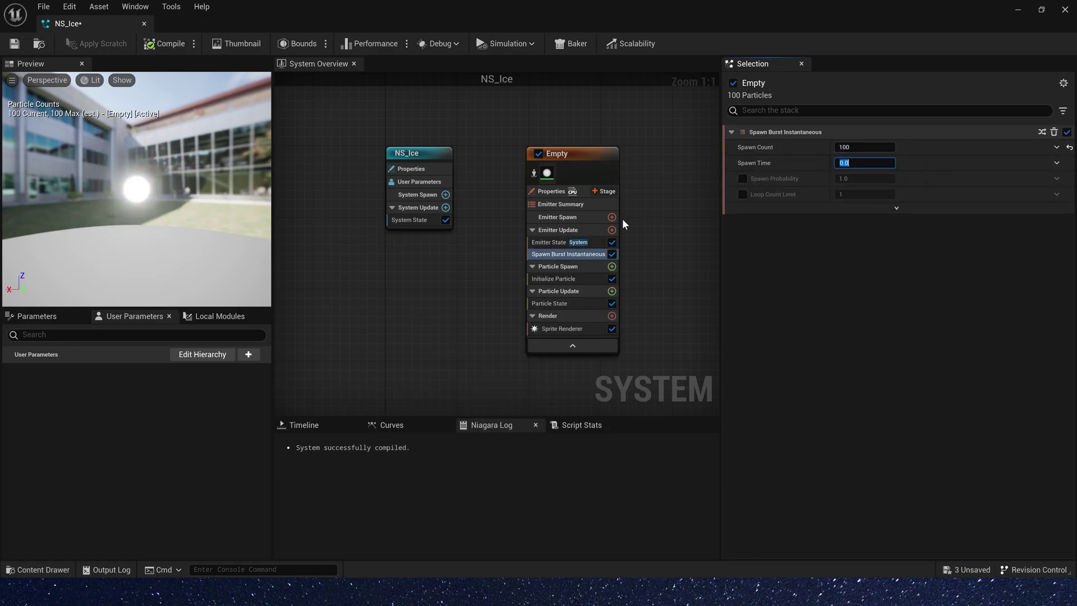
Add a new scratch pad module to the emitter's Particle Update group.
click(611, 291)
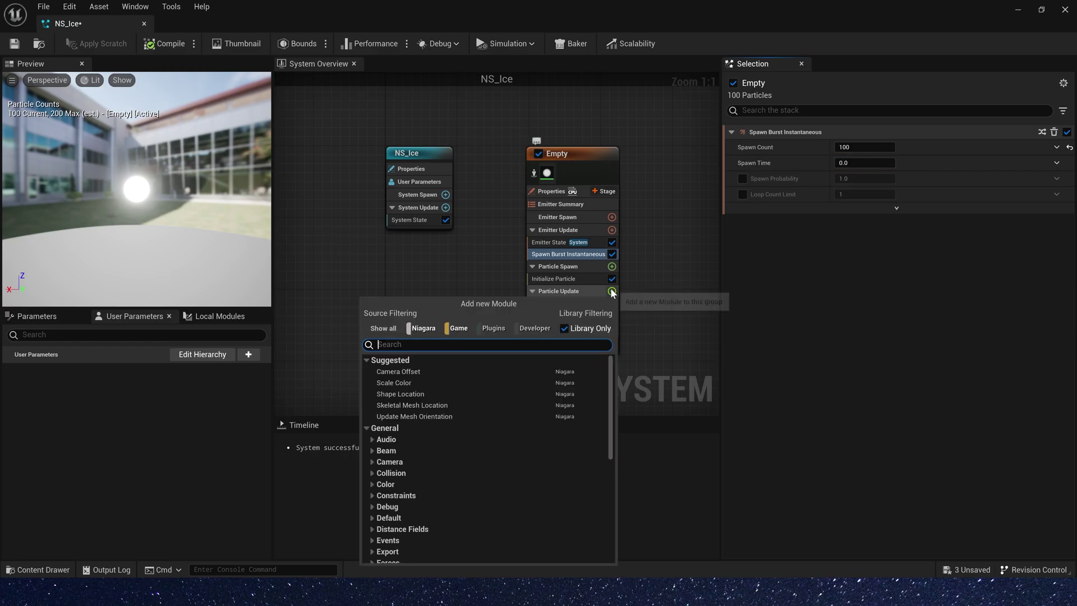
drag(611, 366, 602, 484)
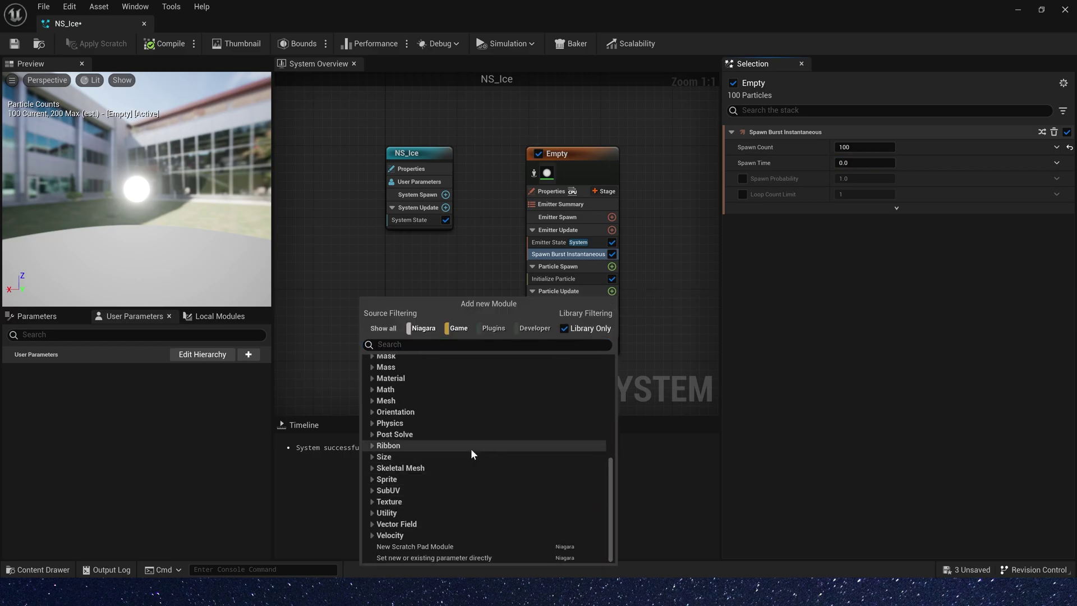
click(490, 546)
scroll(477, 288, up, 6)
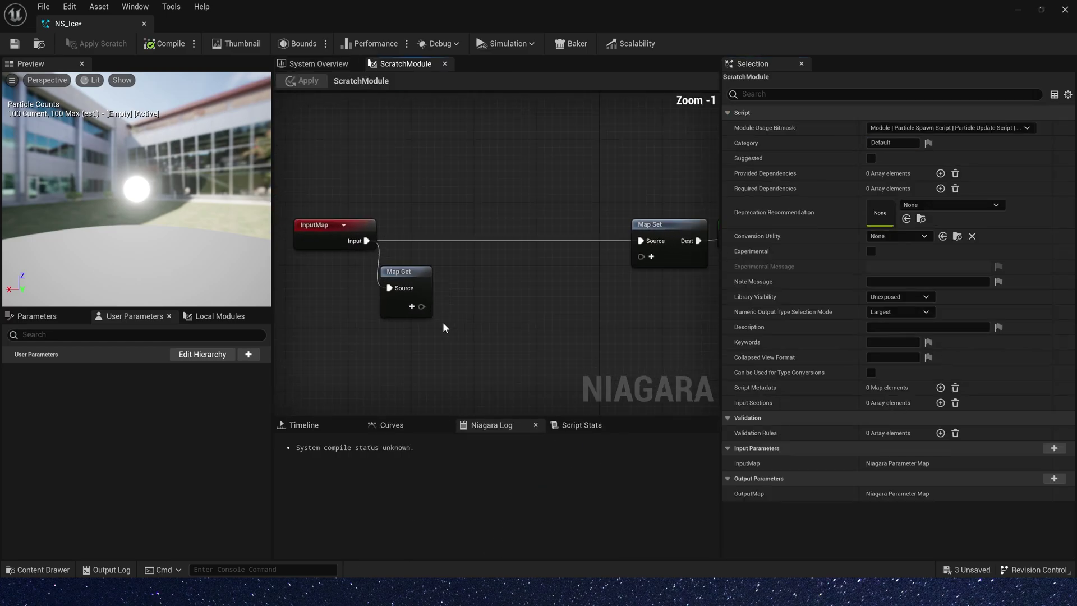
Add a Spline input to the Map Get node and connect it to a new Sample Spline Position by Unit Distance WS node.
click(408, 305)
text(spli)
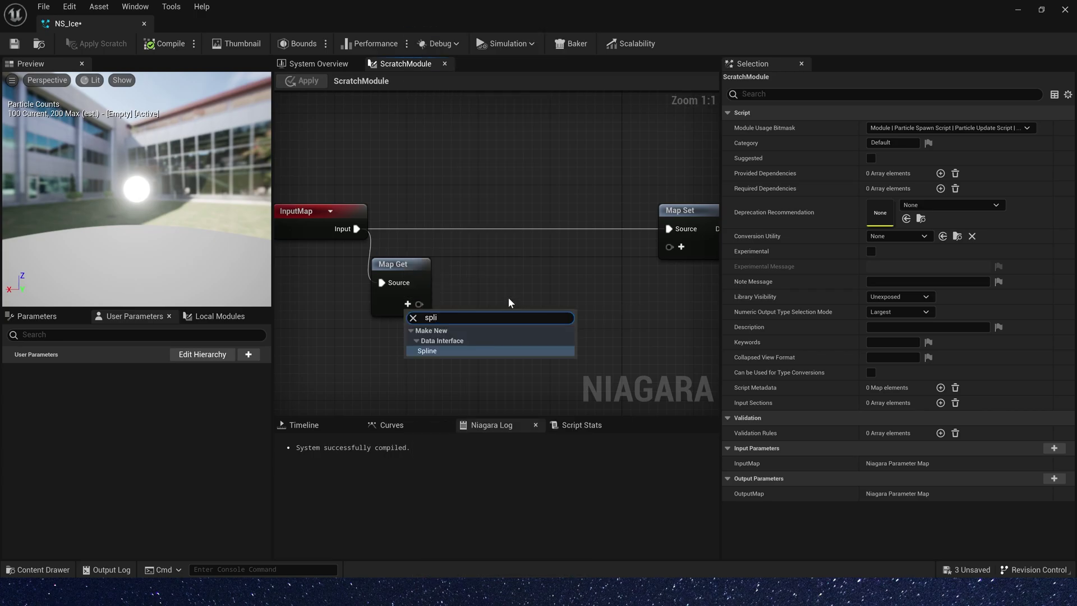
key(Return)
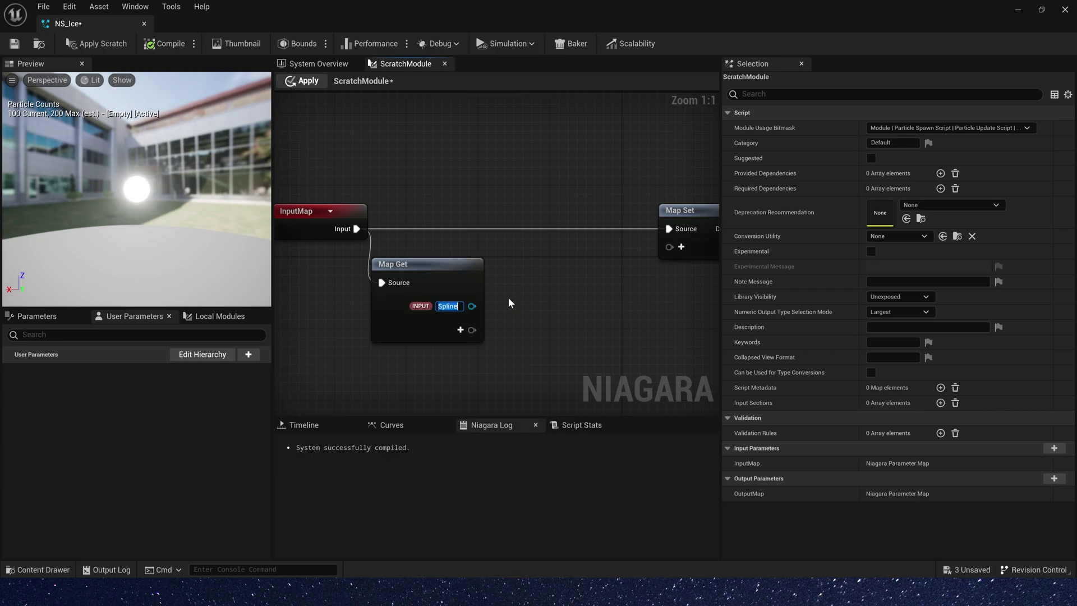
right_drag(523, 310, 416, 235)
drag(354, 232, 465, 237)
text(sam)
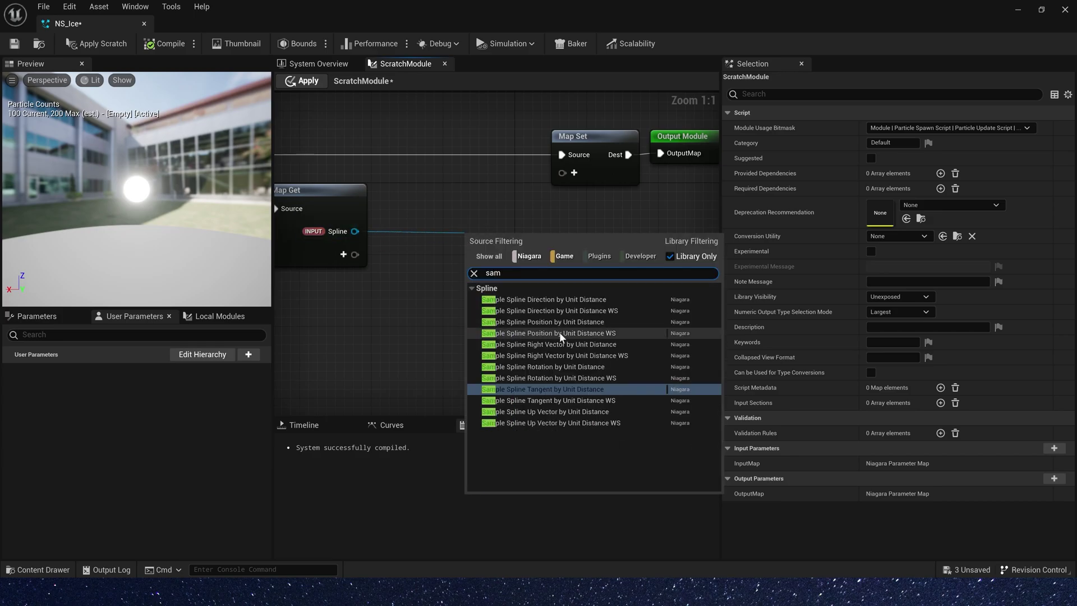
click(600, 336)
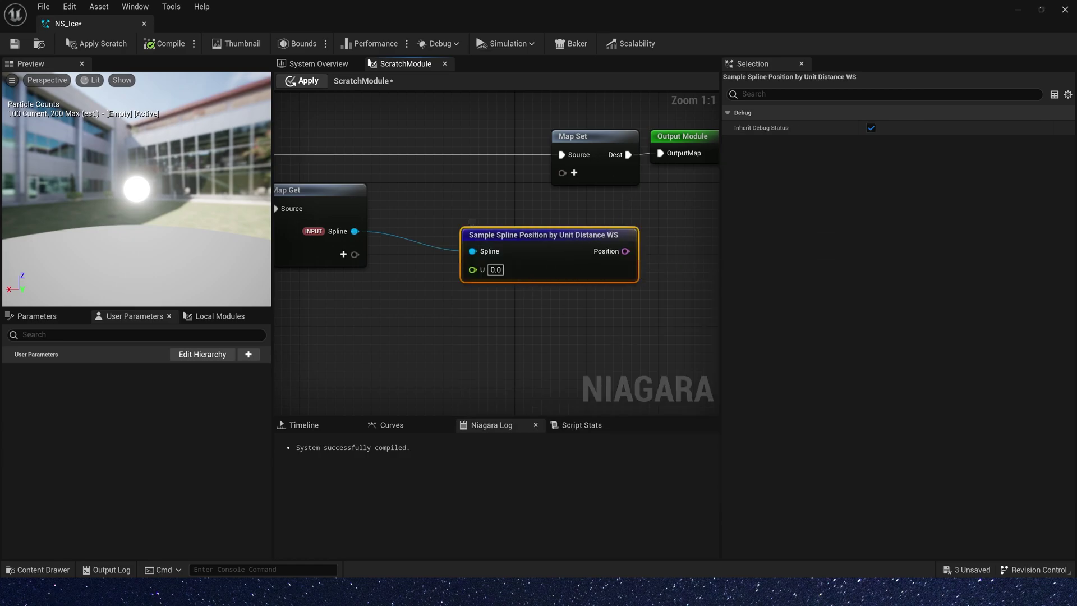
Reposition the Map Set and Output Module nodes together and add a Position parameter to Map Set.
right_drag(628, 196, 449, 227)
drag(492, 245, 580, 168)
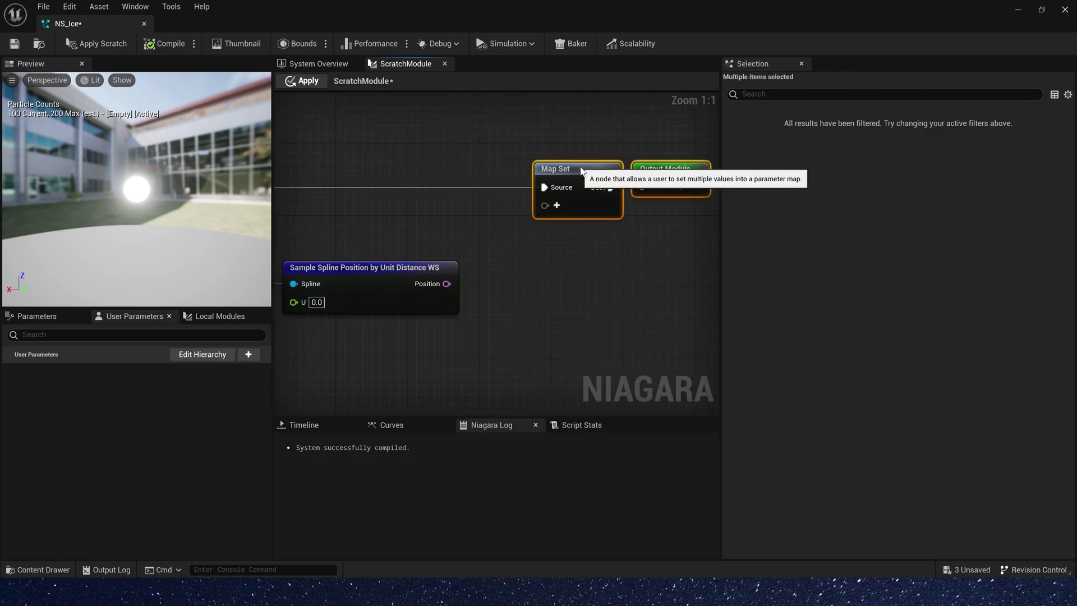
click(557, 206)
text(pos)
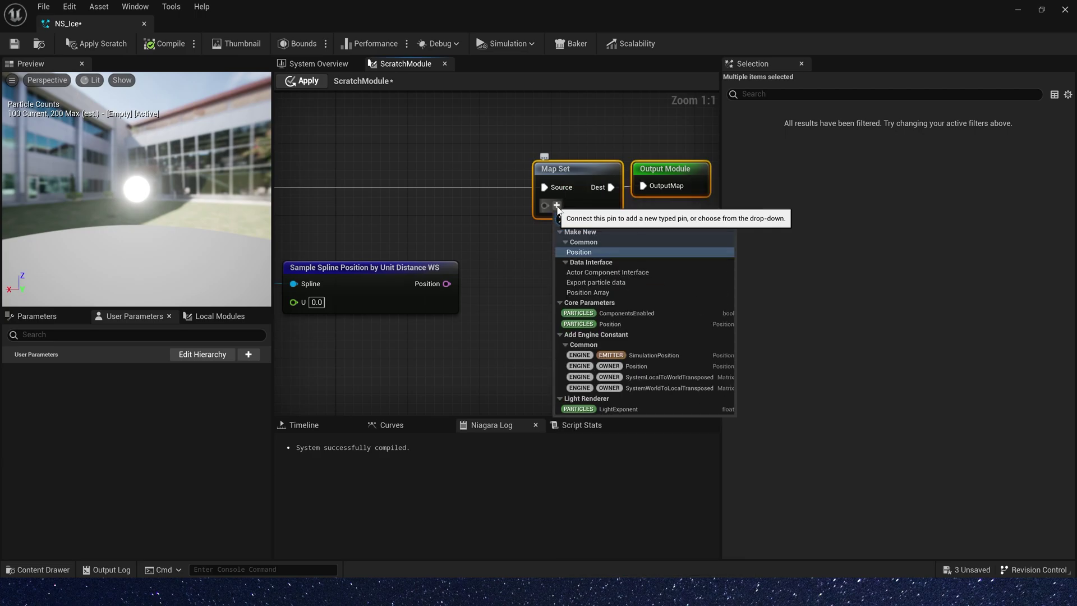
click(594, 252)
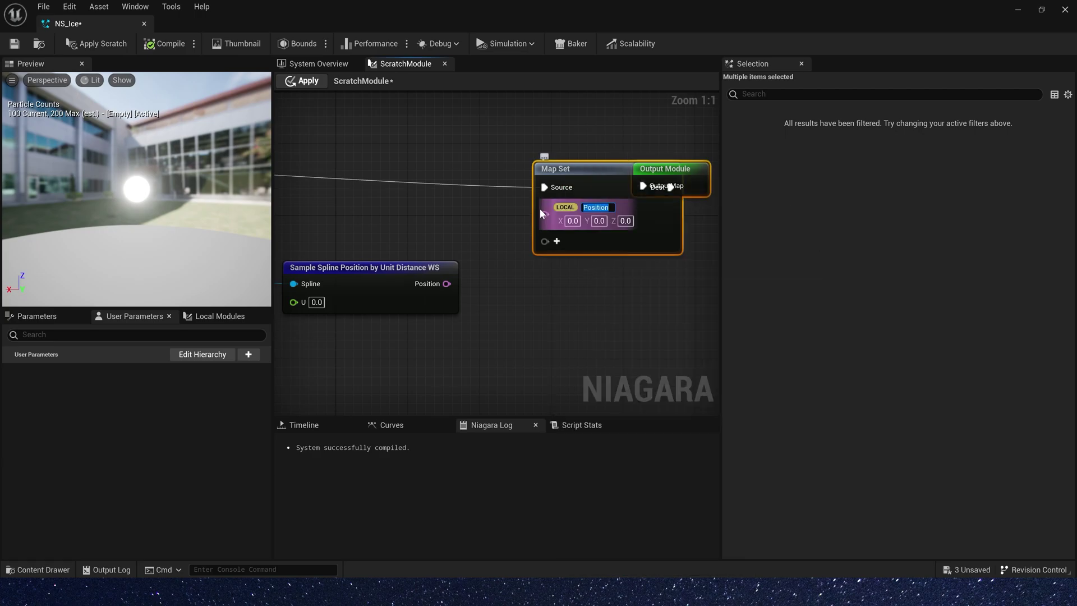
key(Return)
Change the Map Set Position parameter's namespace to PARTICLES with the MODULE namespace modifier.
right_click(570, 212)
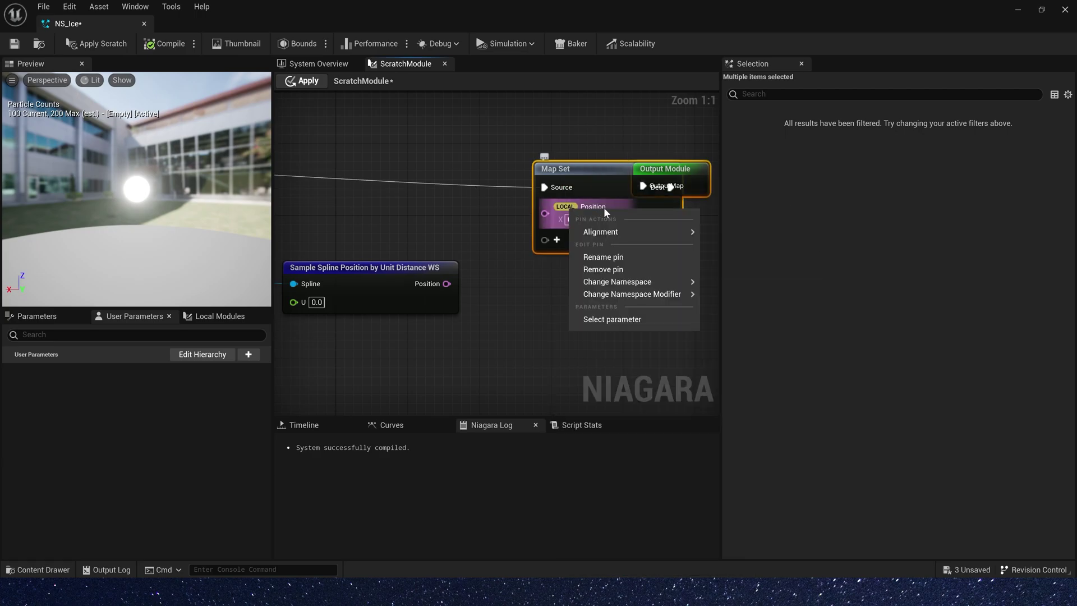
mouse_move(633, 282)
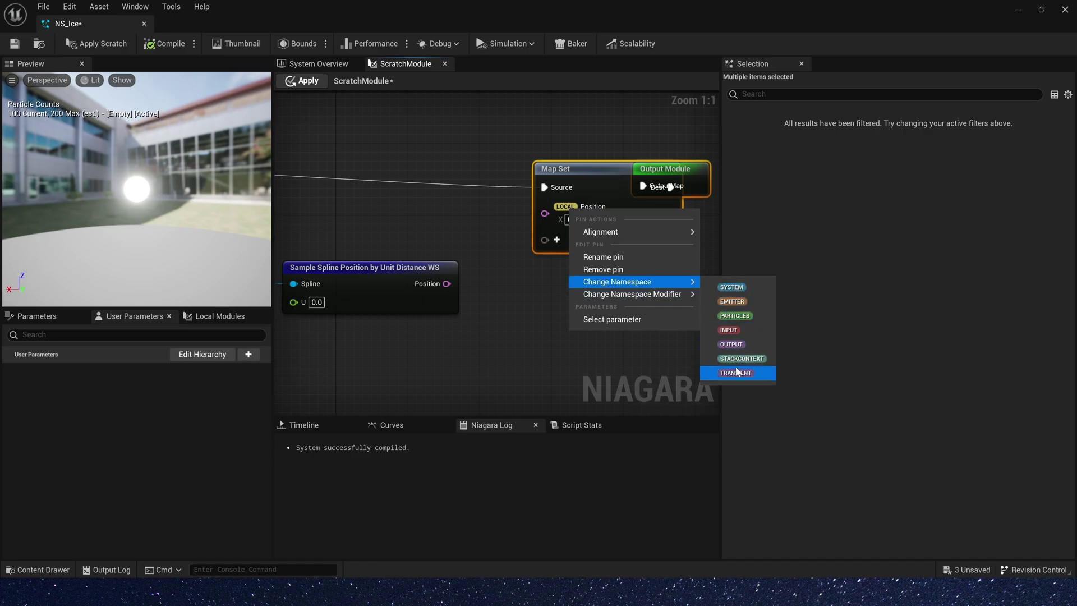
click(735, 315)
right_click(575, 204)
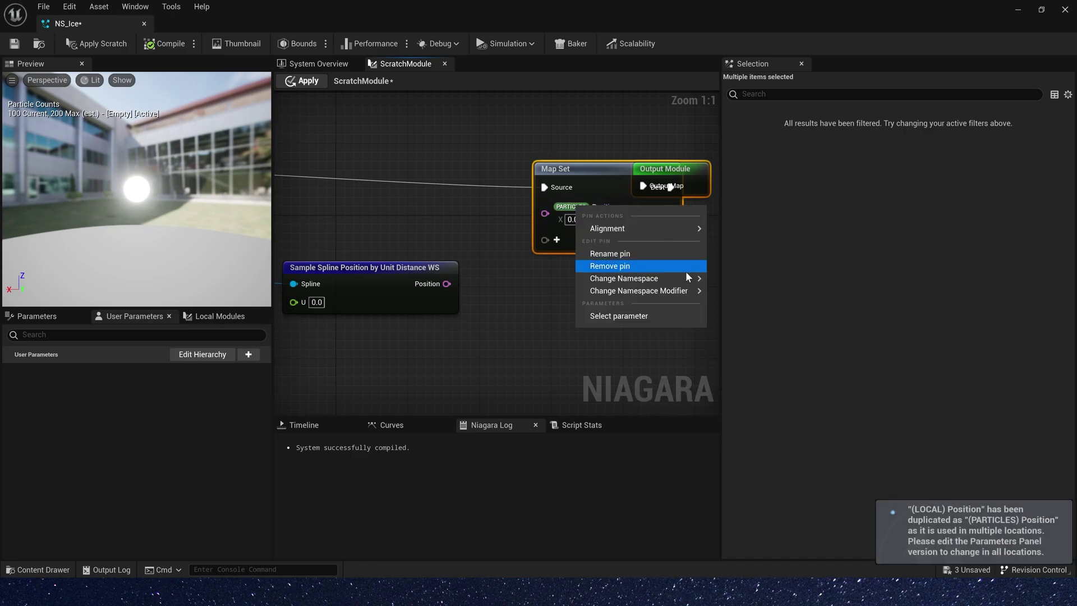
mouse_move(661, 290)
click(726, 292)
right_drag(639, 299, 531, 306)
click(606, 202)
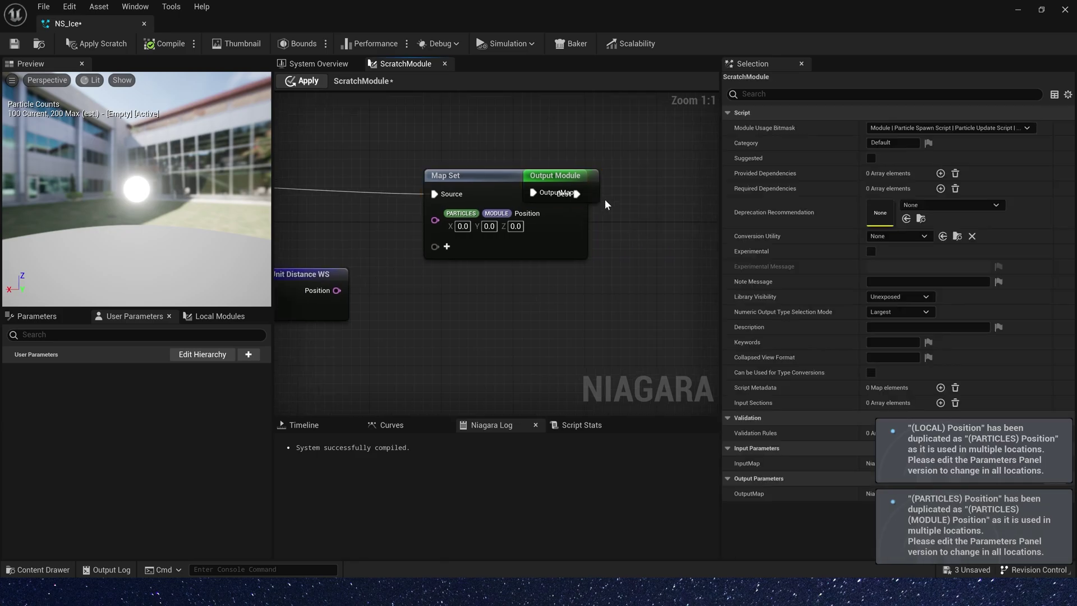
Move Output Module clear of Map Set and connect the sampled spline Position to Map Set's PARTICLES MODULE Position.
drag(566, 173, 654, 173)
right_drag(468, 138, 603, 121)
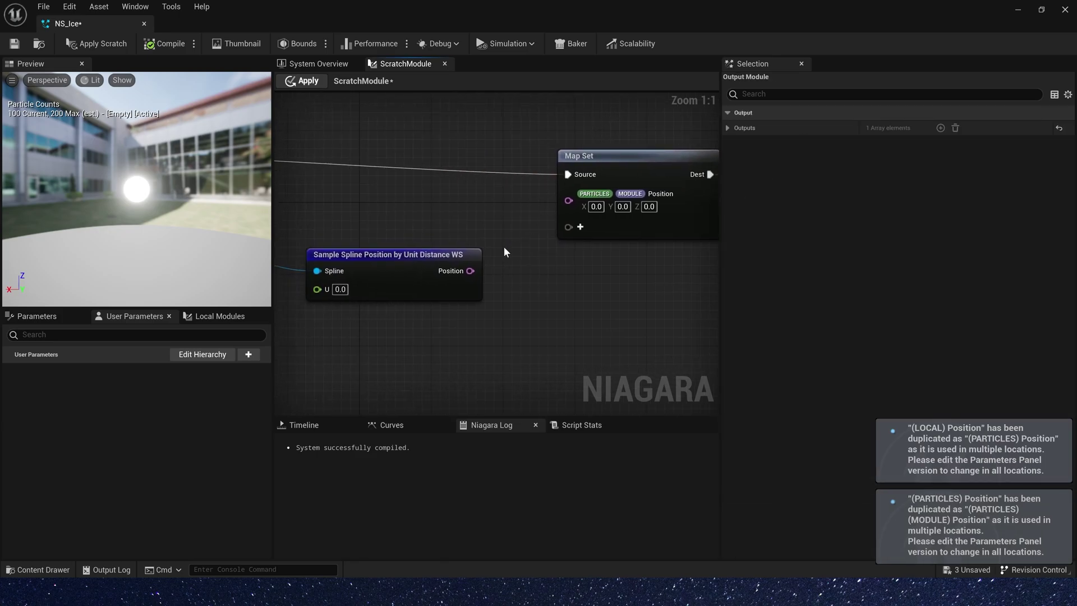
drag(471, 270, 581, 201)
right_drag(432, 214, 509, 191)
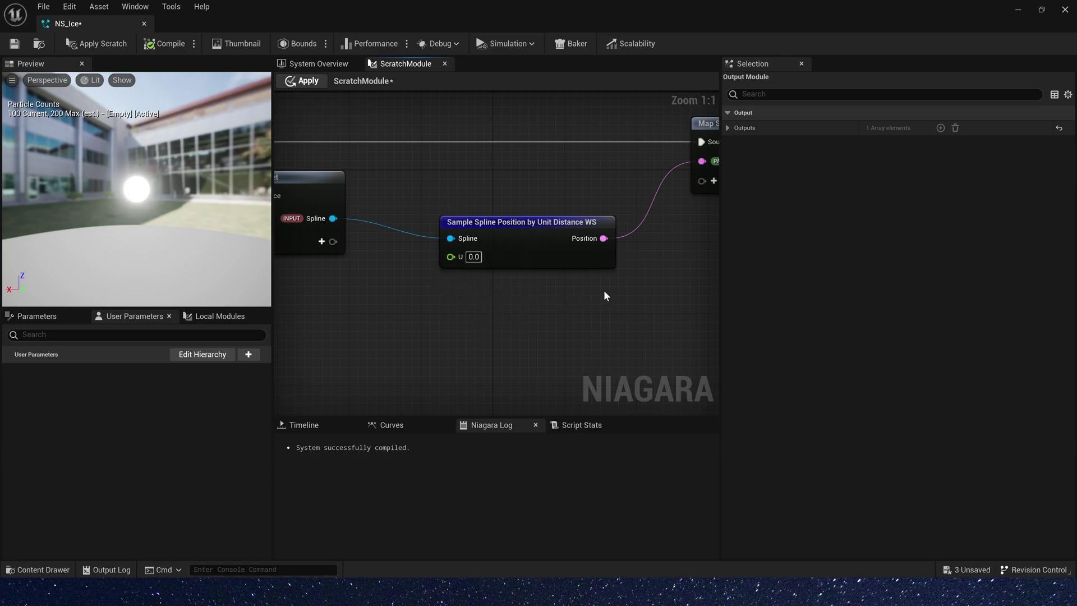
Add a float input named Index to Map Get, connect it to the spline sampler's U, and apply the scratch module.
right_drag(423, 300, 481, 286)
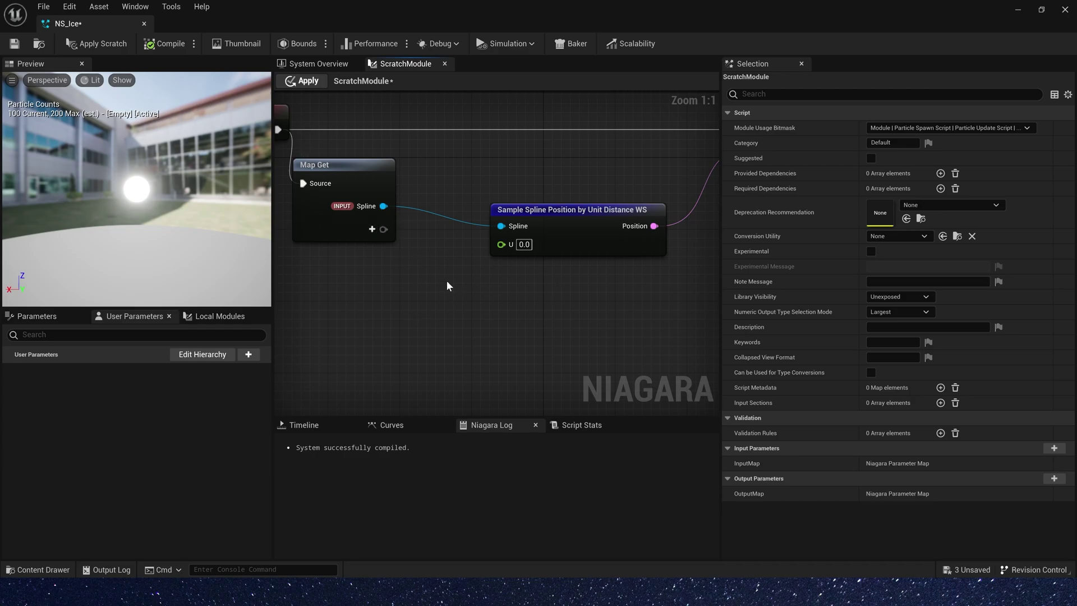
click(372, 229)
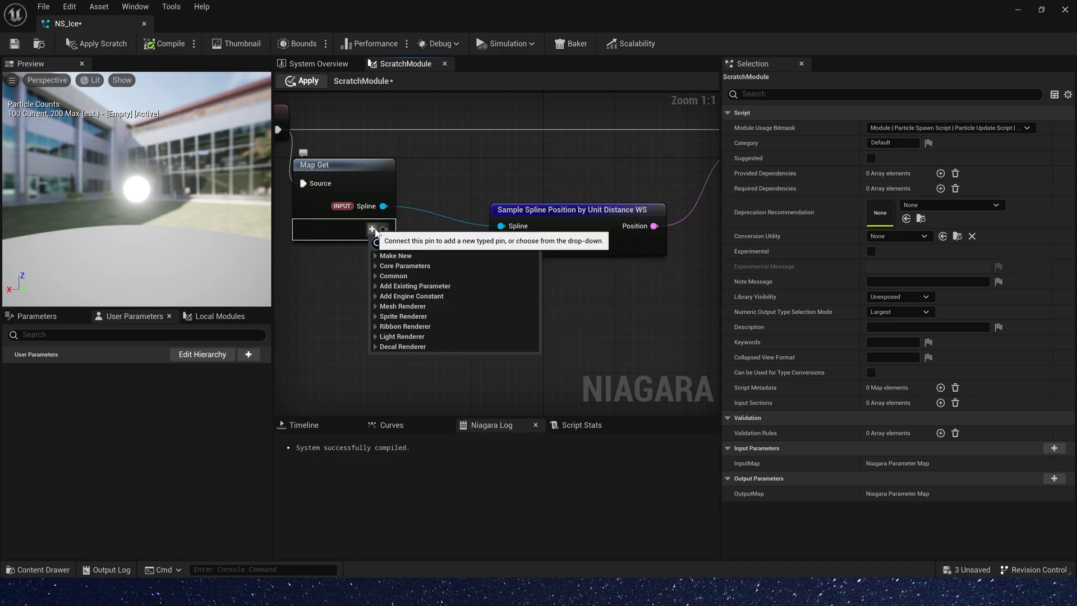
text(float)
click(401, 276)
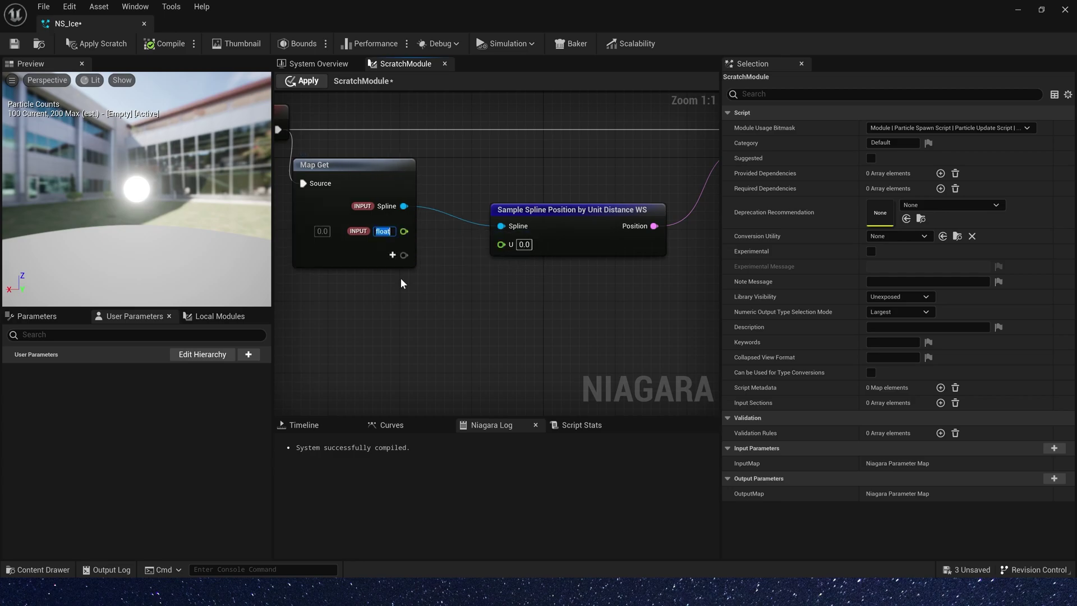
text(Index)
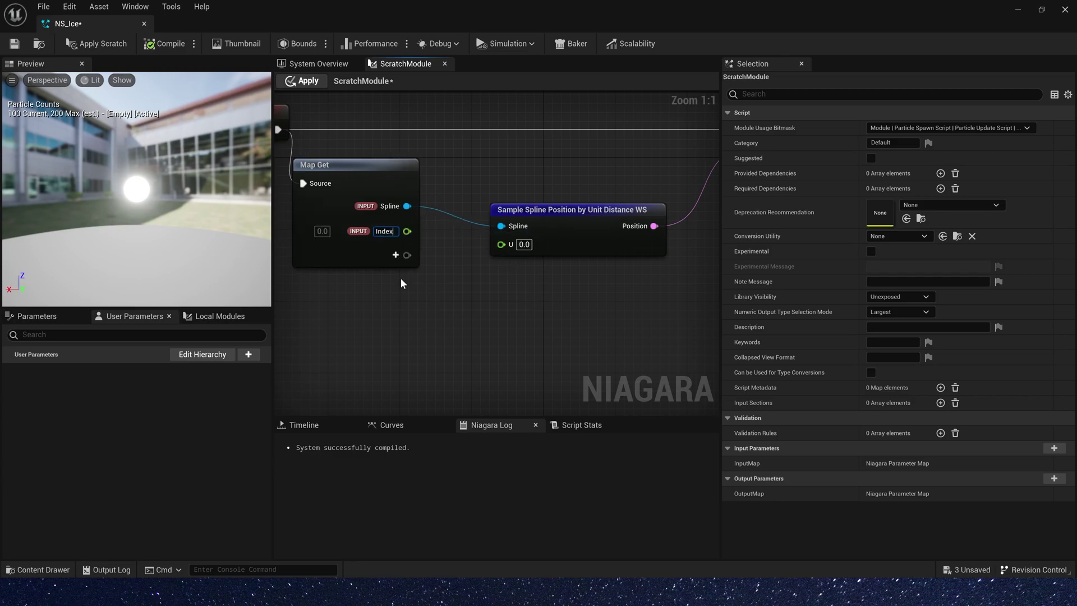
key(Return)
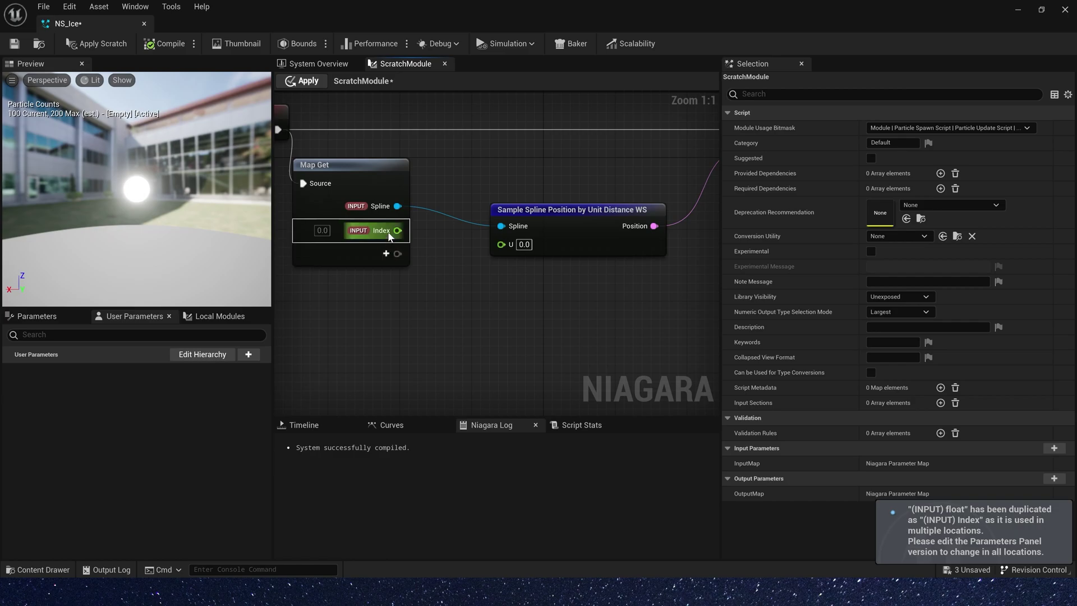
drag(397, 230, 501, 245)
click(303, 82)
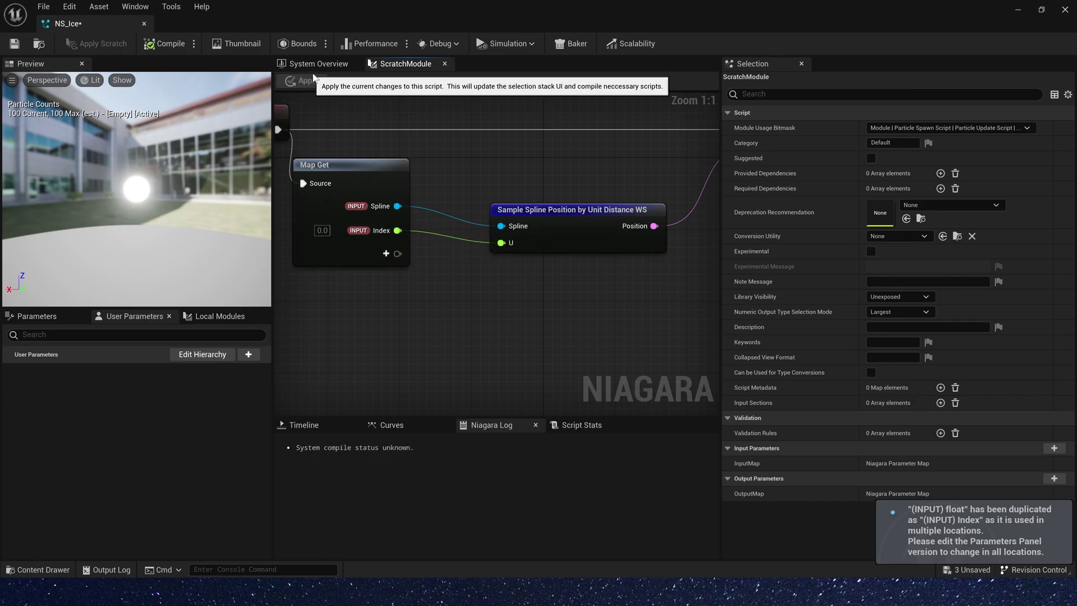
Drive the Scratch Module's Index input with Return Normalized Exec Index and save NS_Ice.
click(319, 65)
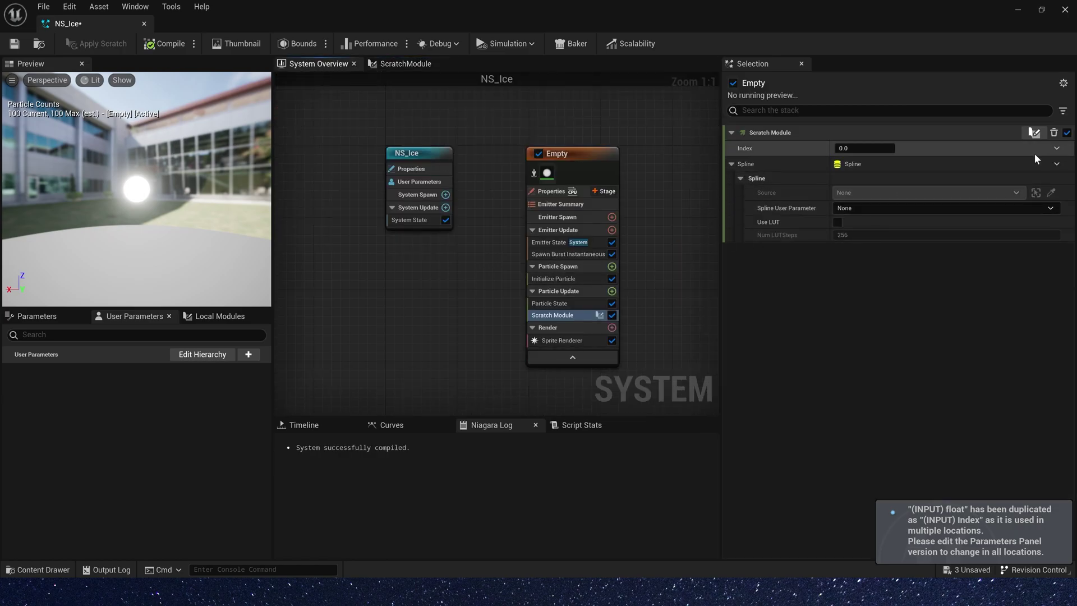
click(1057, 148)
text(i)
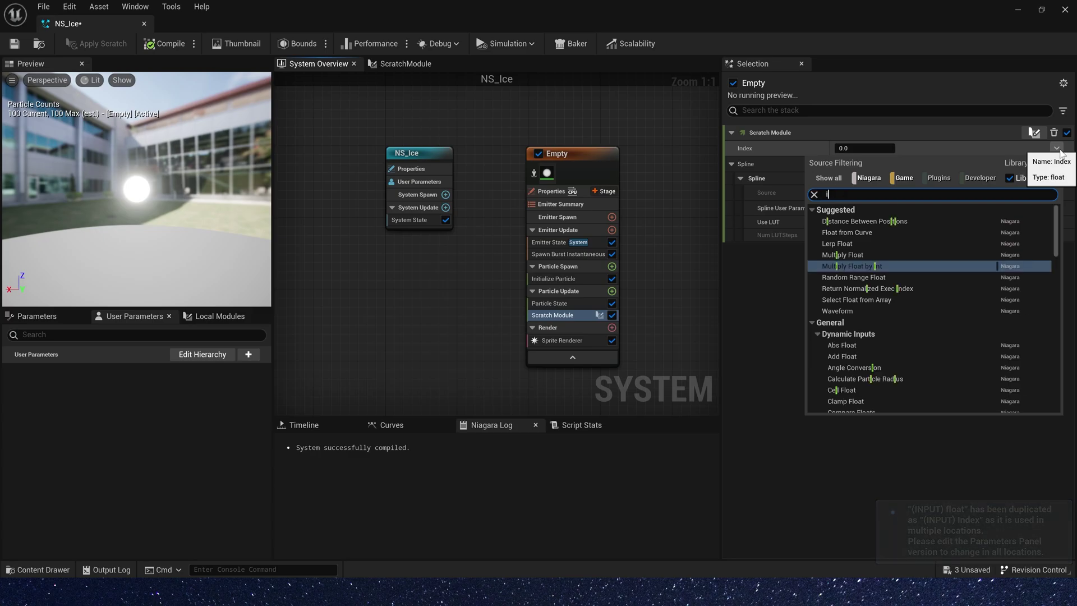
text(ndex)
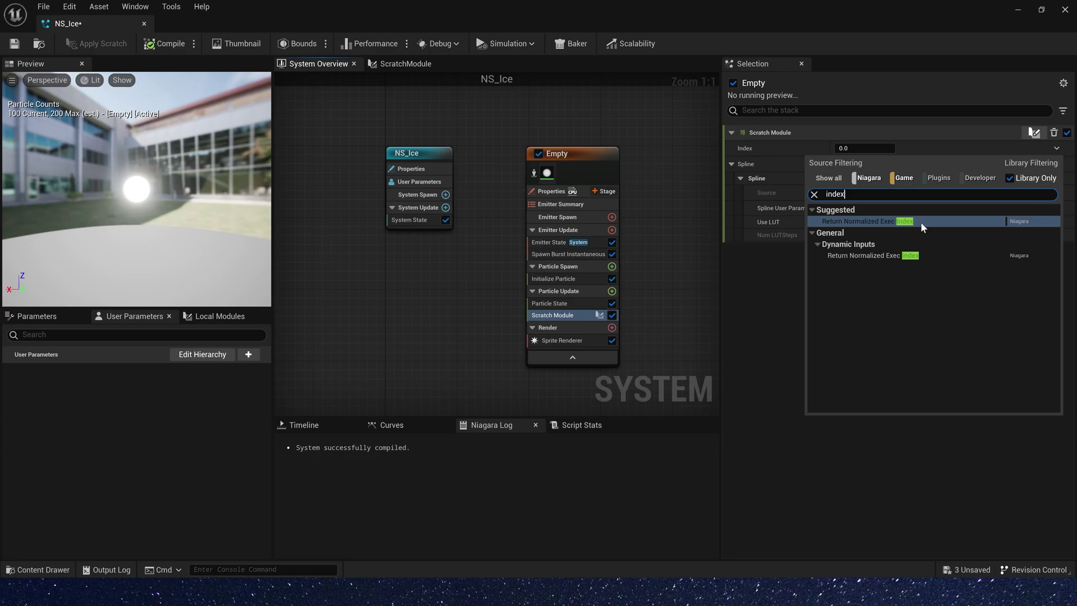
click(895, 223)
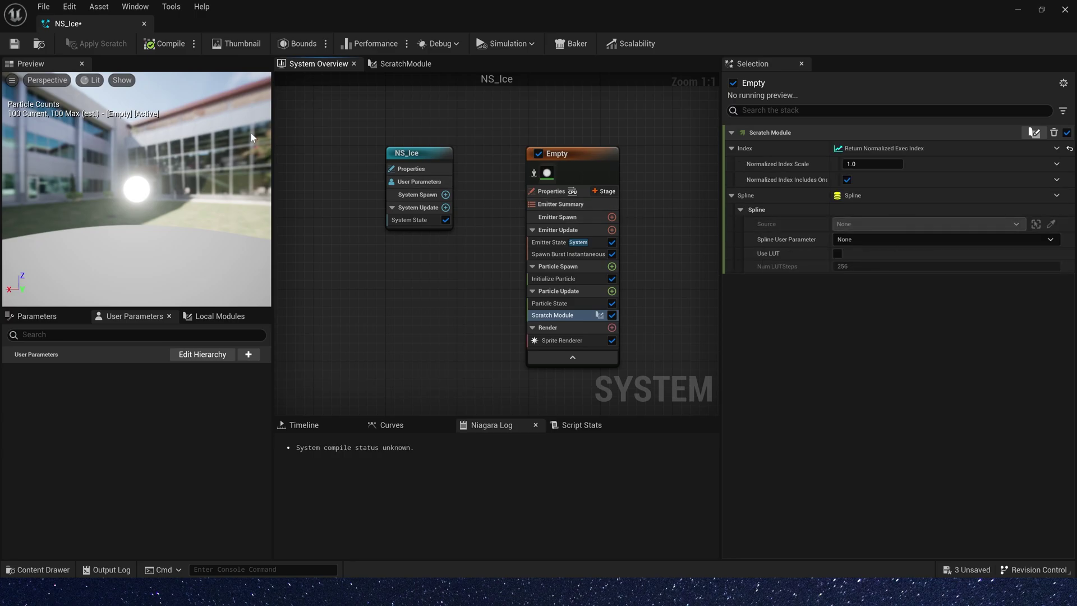
click(14, 45)
Create an Actor Blueprint class named BP_Ice in the IceCrystal folder.
click(1018, 9)
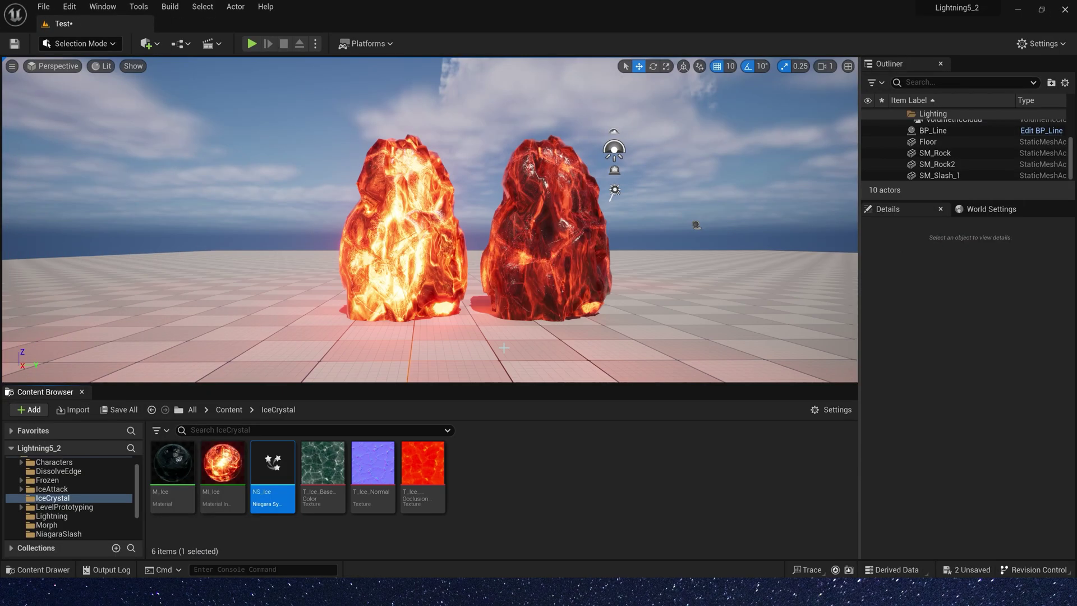
right_click(494, 474)
click(568, 148)
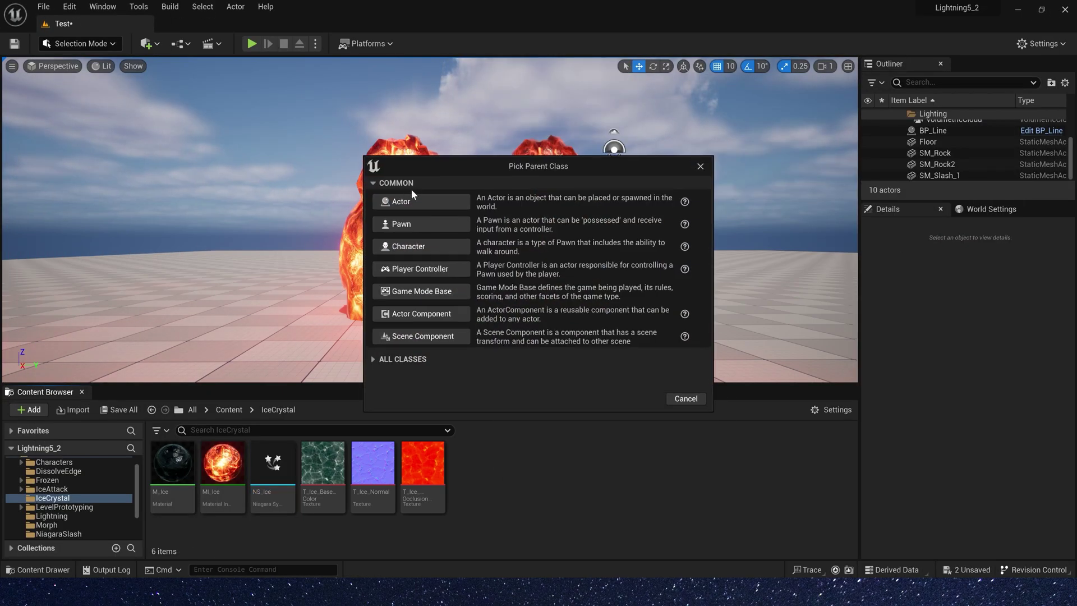
click(418, 199)
text(BP_Ice)
key(Return)
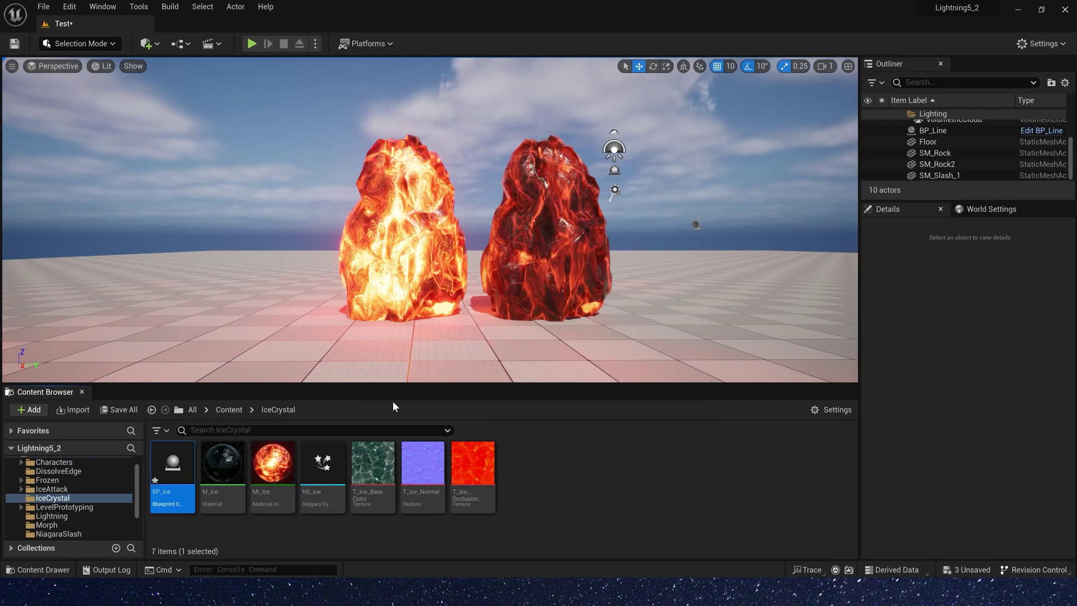
Open the BP_Ice blueprint and add a Spline component to it.
double_click(174, 470)
click(40, 82)
text(spline)
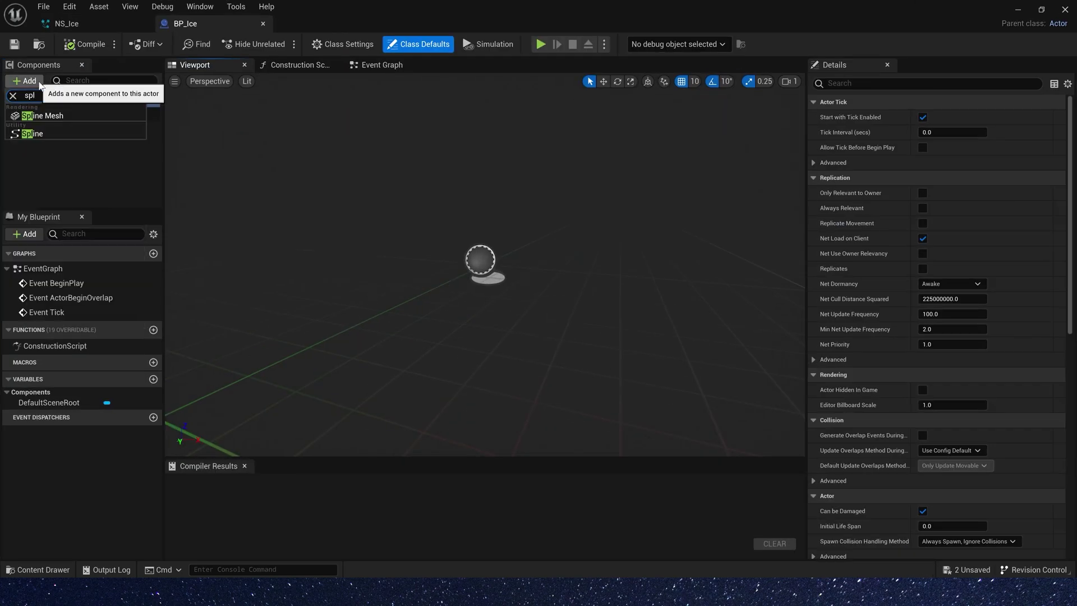
click(66, 135)
scroll(475, 253, down, 5)
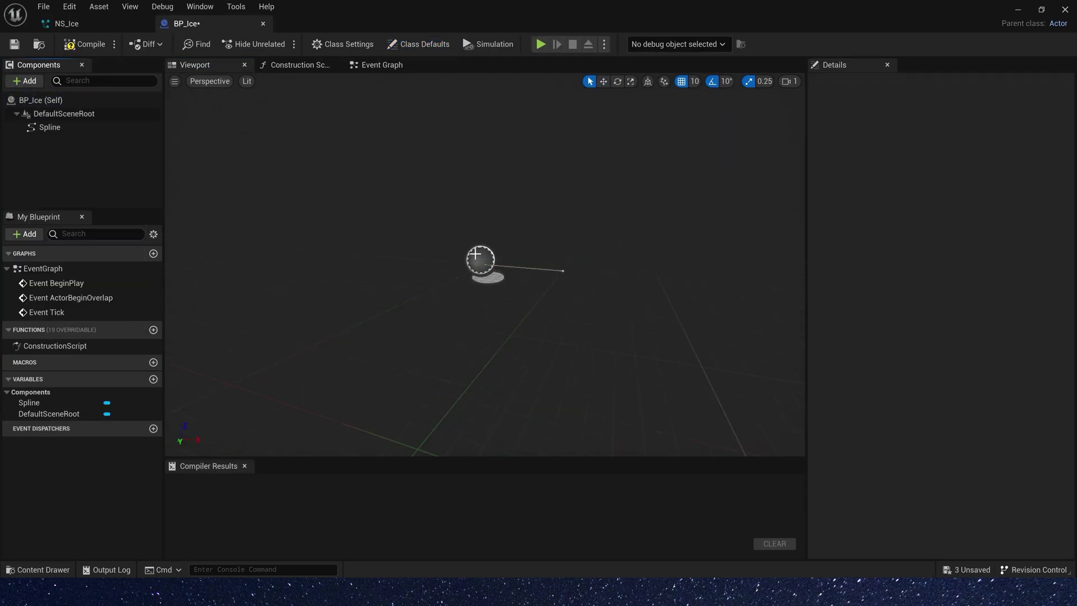
alt+drag(476, 255, 533, 255)
Add a Niagara component under DefaultSceneRoot, assign NS_Ice as its system asset, and compile BP_Ice.
click(64, 114)
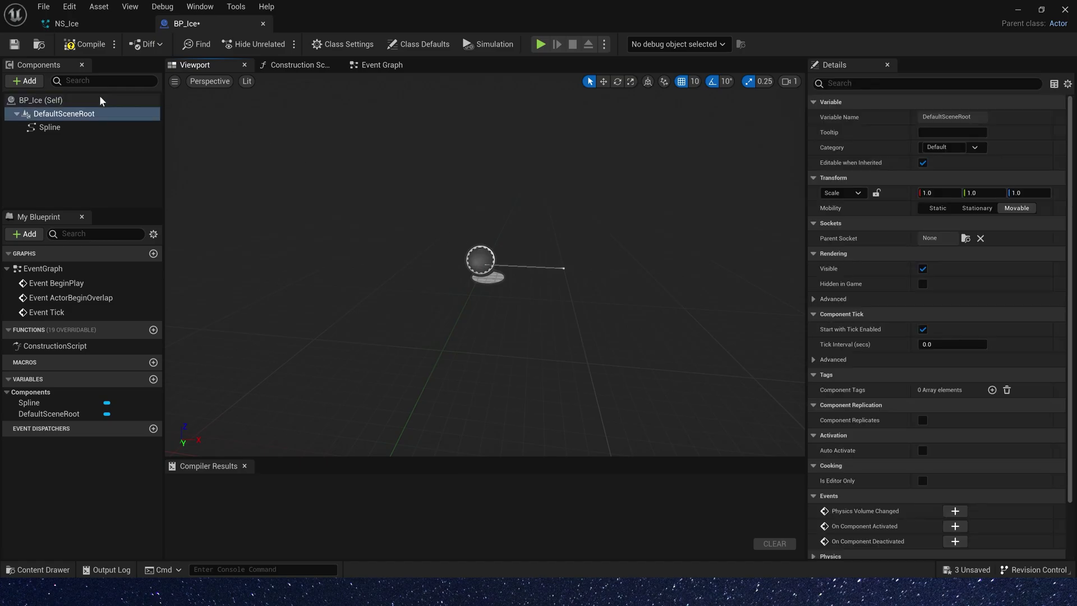
click(26, 80)
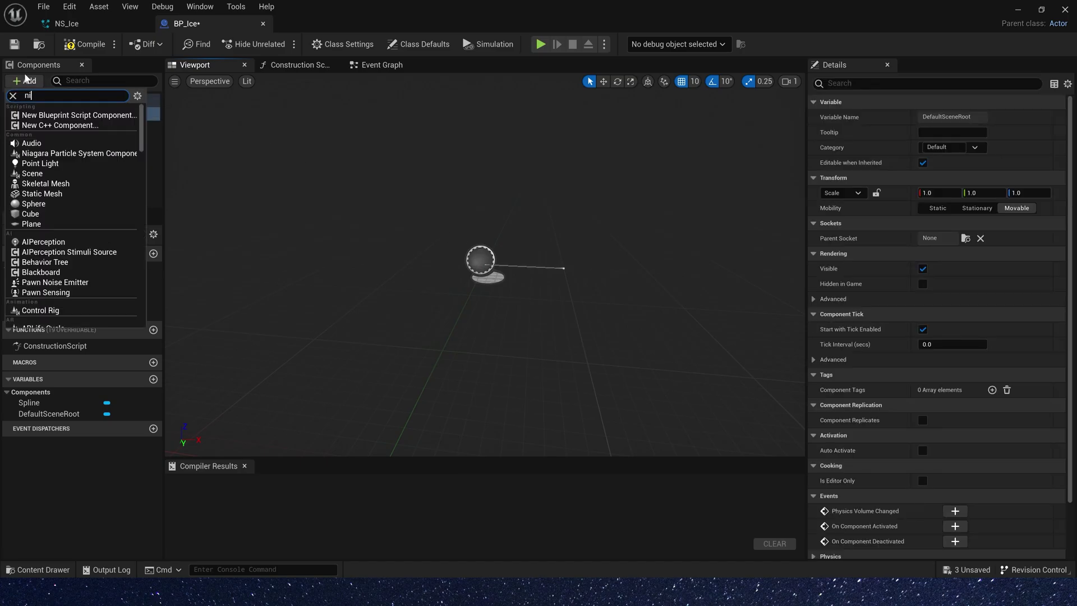
text(ni)
click(67, 114)
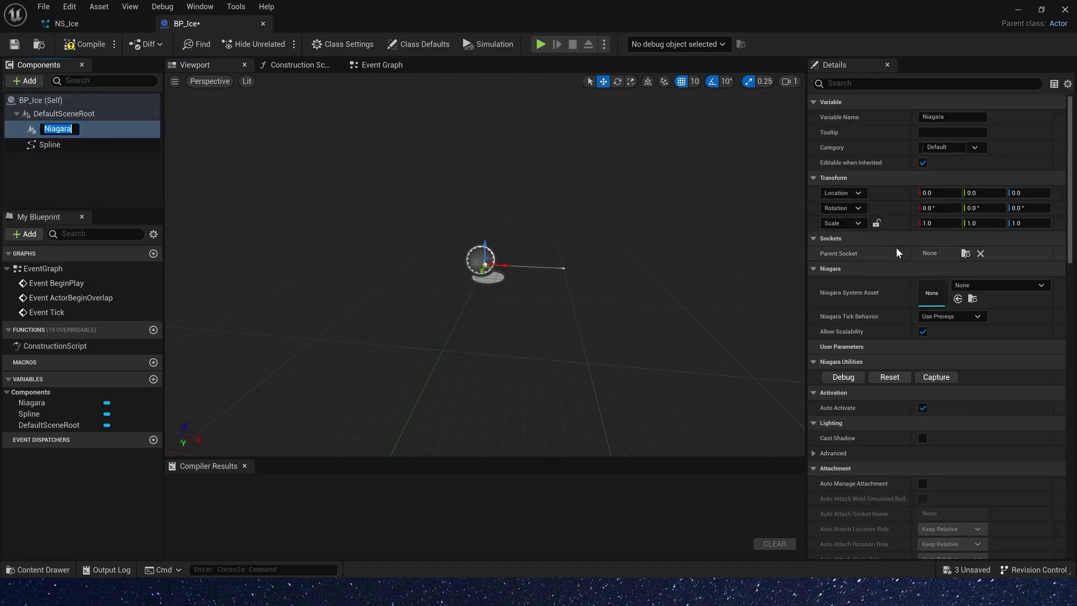
click(64, 23)
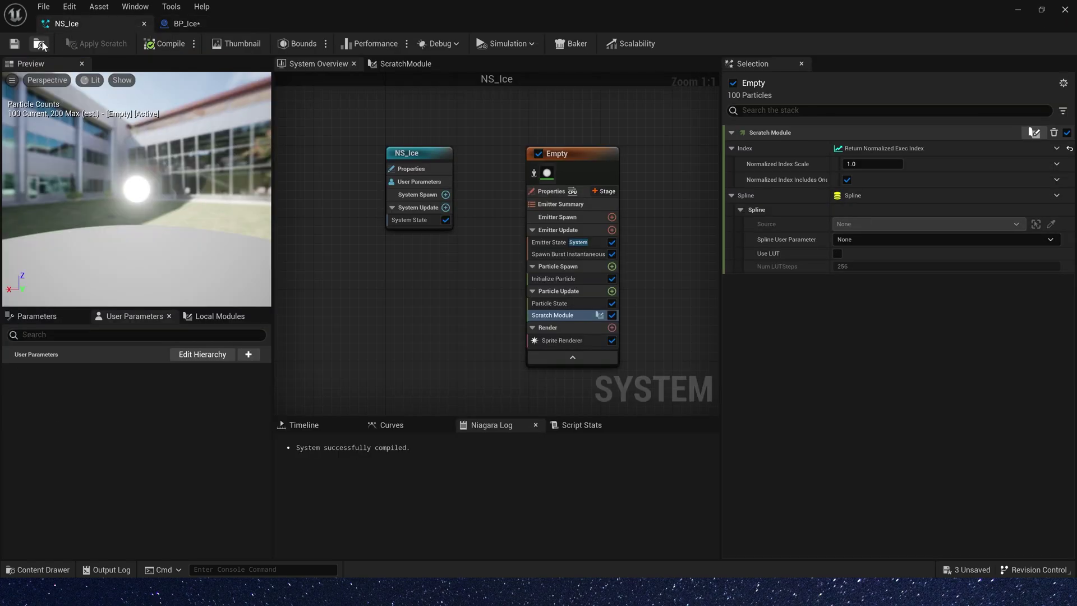
click(182, 24)
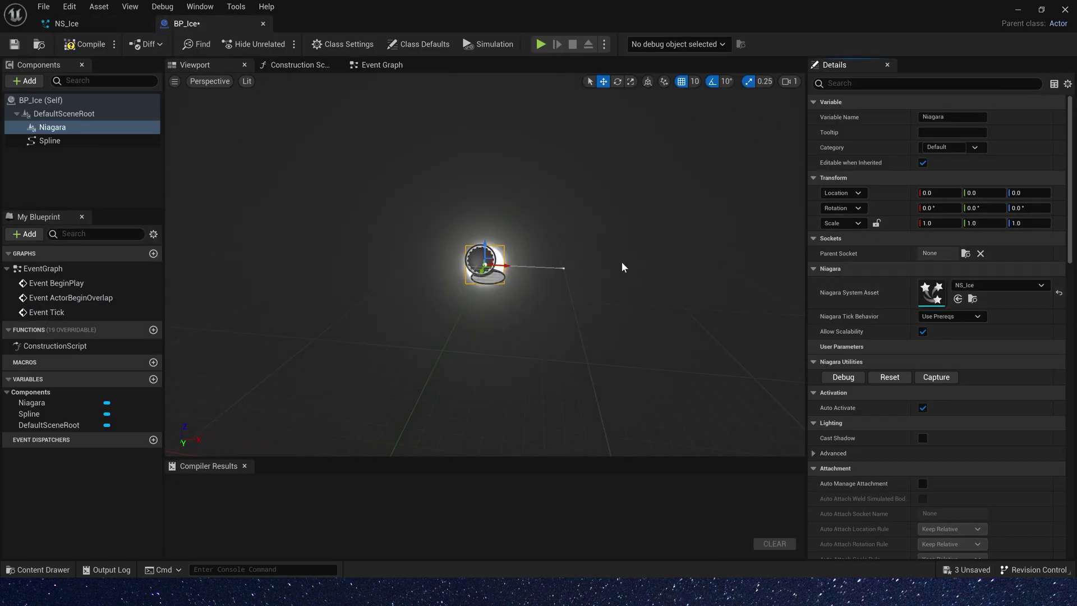
key(F7)
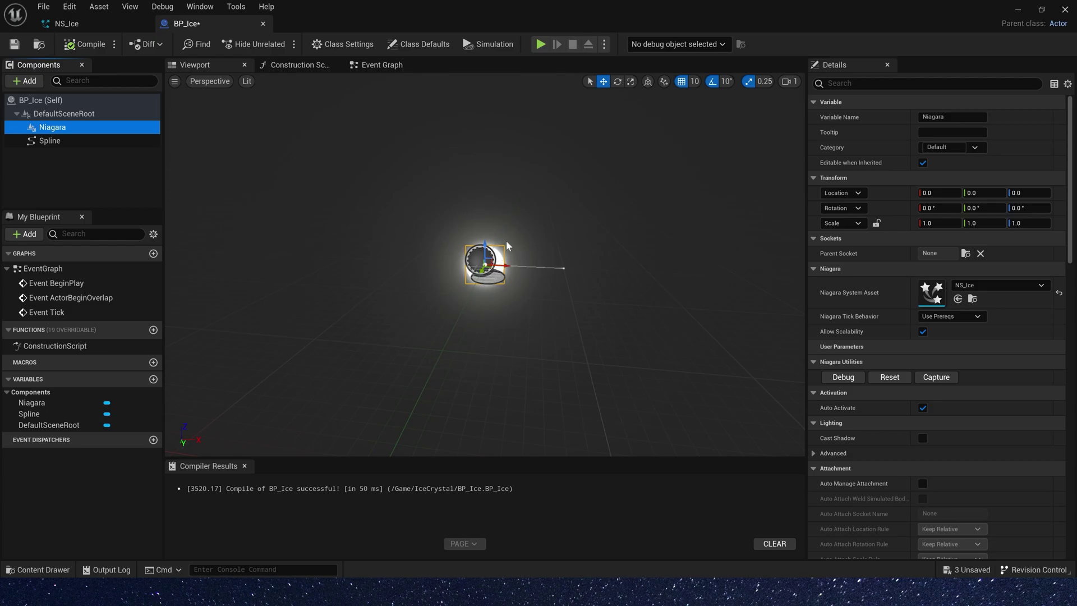
Check the Position output in NS_Ice's scratch module and add a Set PARTICLES Position module below Scratch Module in Particle Update.
click(67, 23)
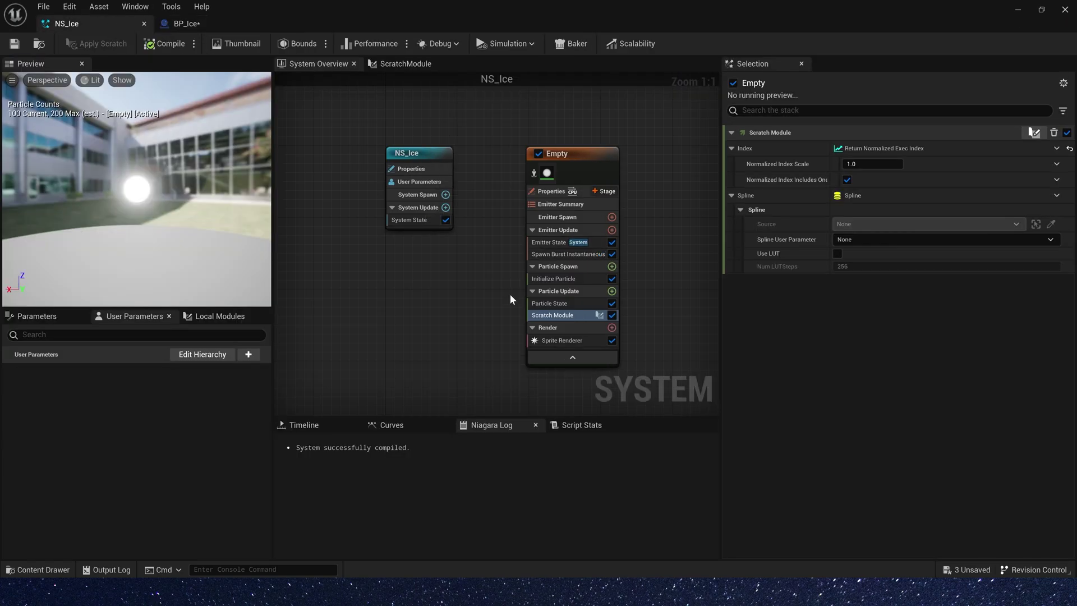
right_drag(509, 294, 432, 259)
double_click(508, 250)
right_drag(634, 266, 364, 306)
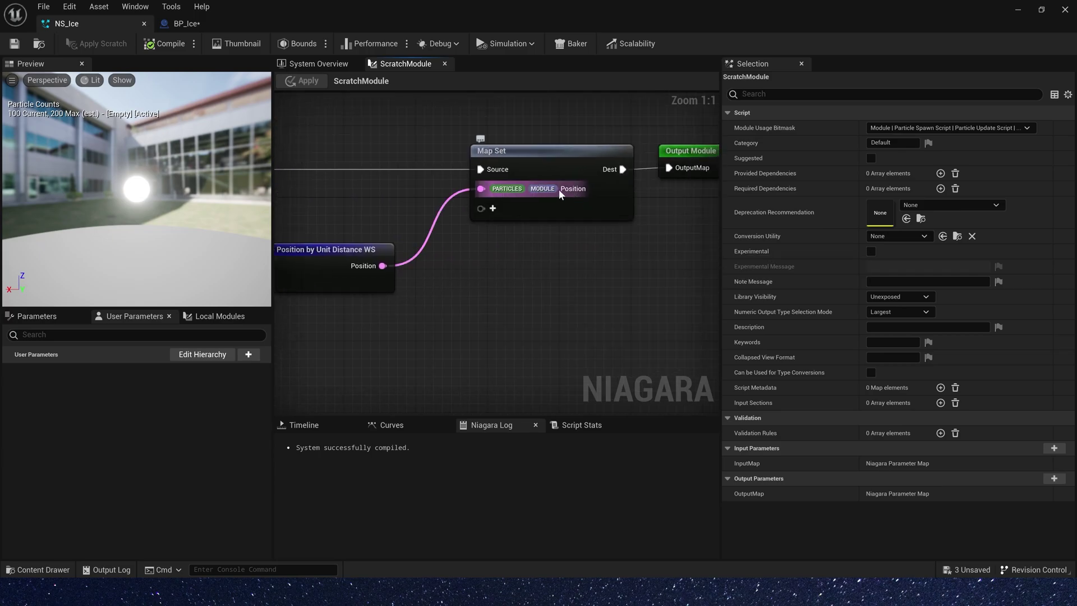
click(315, 63)
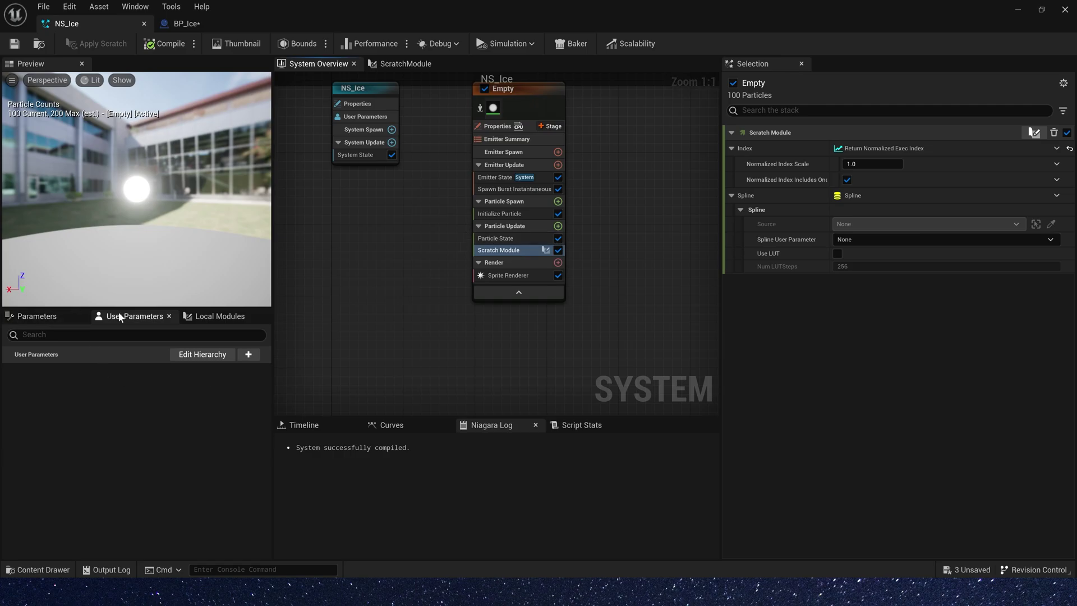
click(37, 316)
click(558, 225)
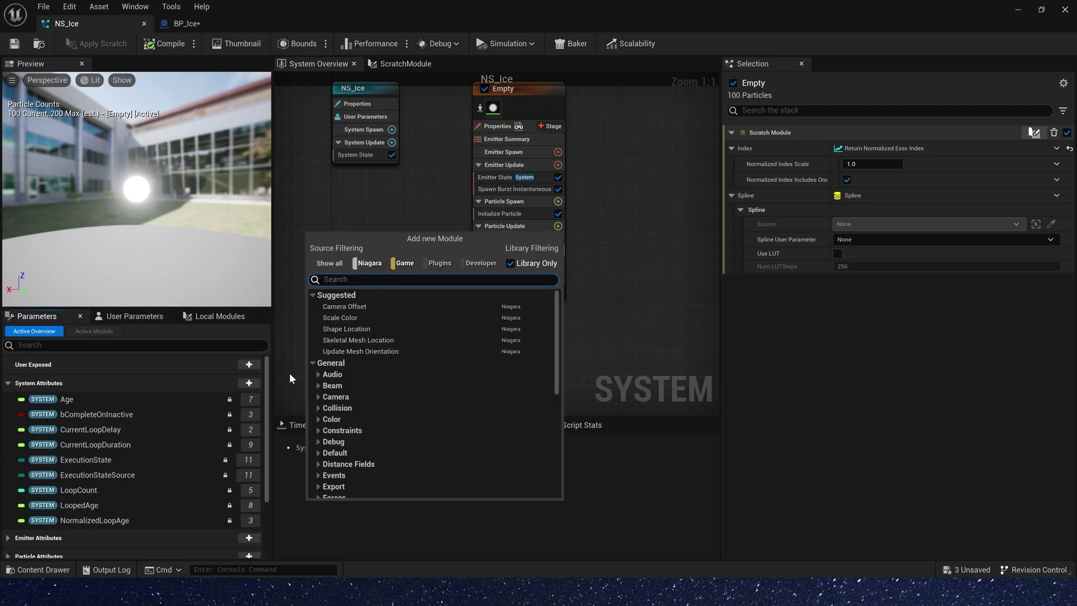
scroll(159, 434, down, 4)
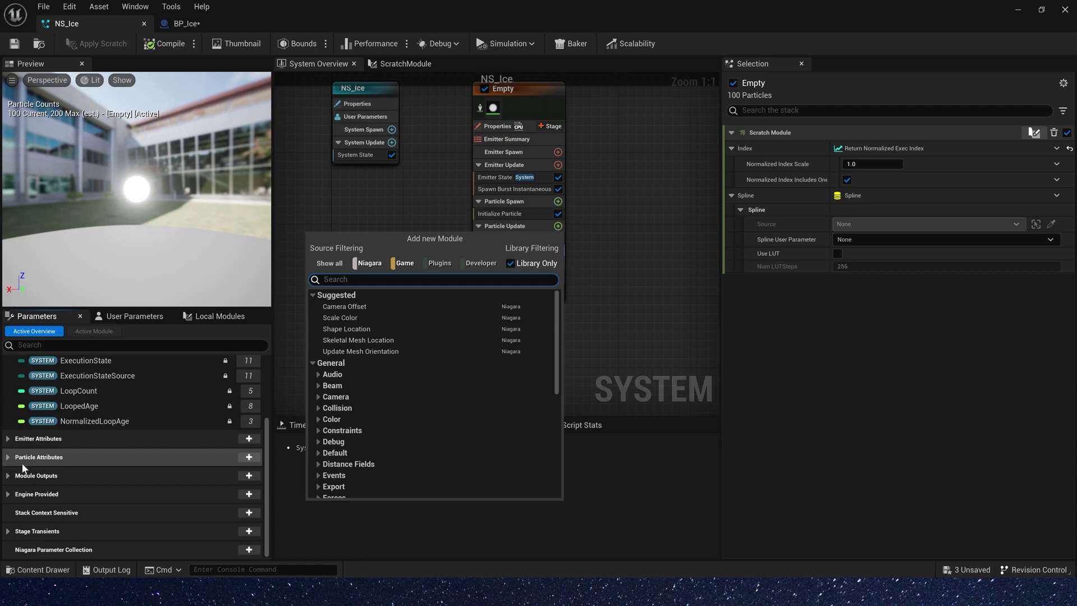
click(23, 459)
scroll(80, 469, down, 3)
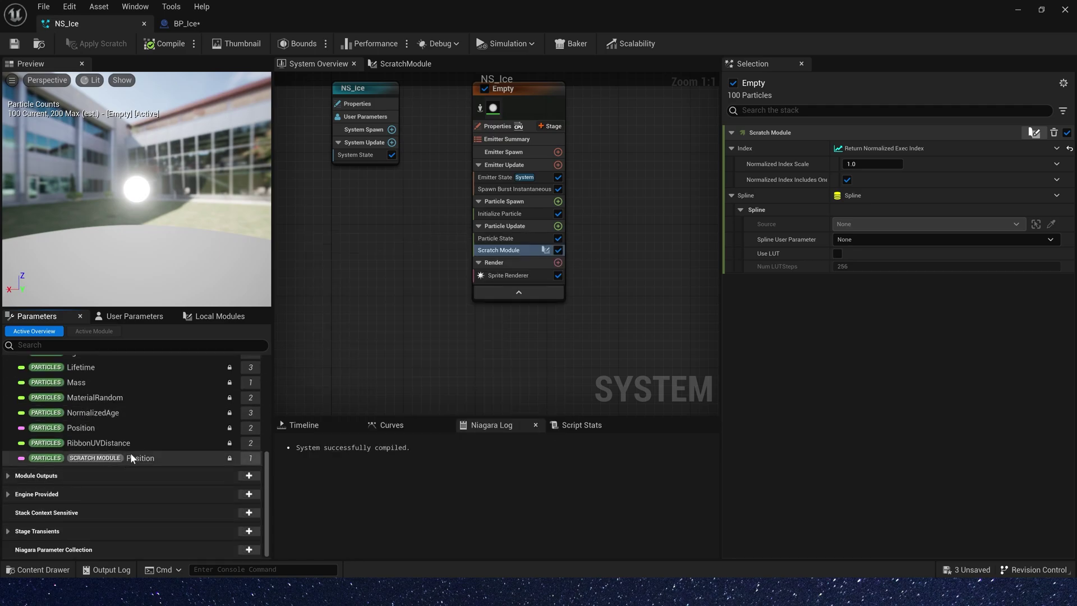
scroll(130, 457, up, 1)
drag(130, 458, 503, 255)
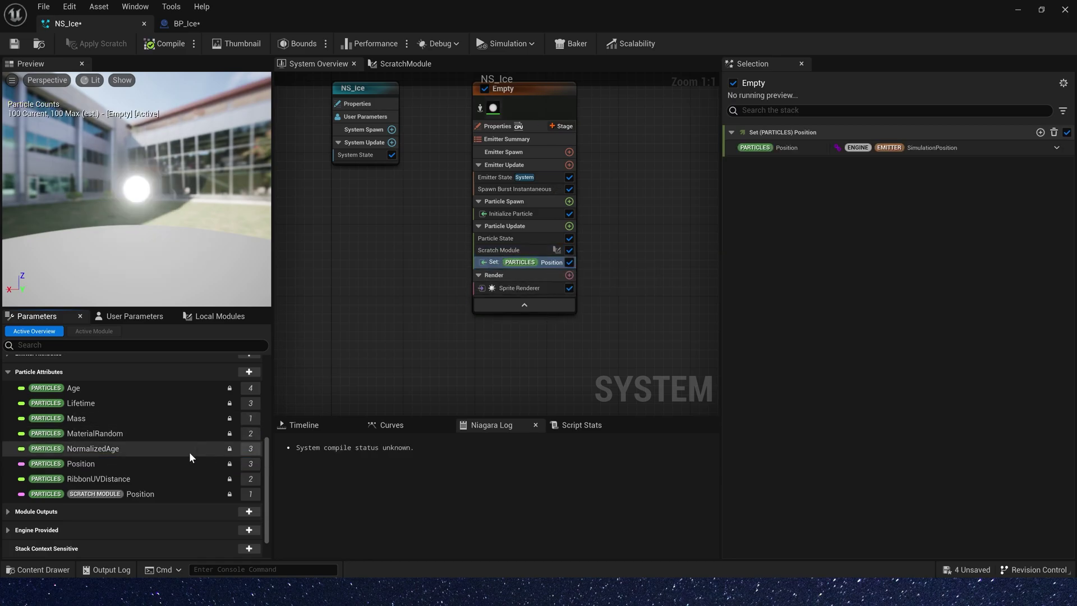
Assign PARTICLES SCRATCH MODULE Position as the value of Set PARTICLES Position and save NS_Ice.
click(147, 494)
drag(56, 494, 908, 145)
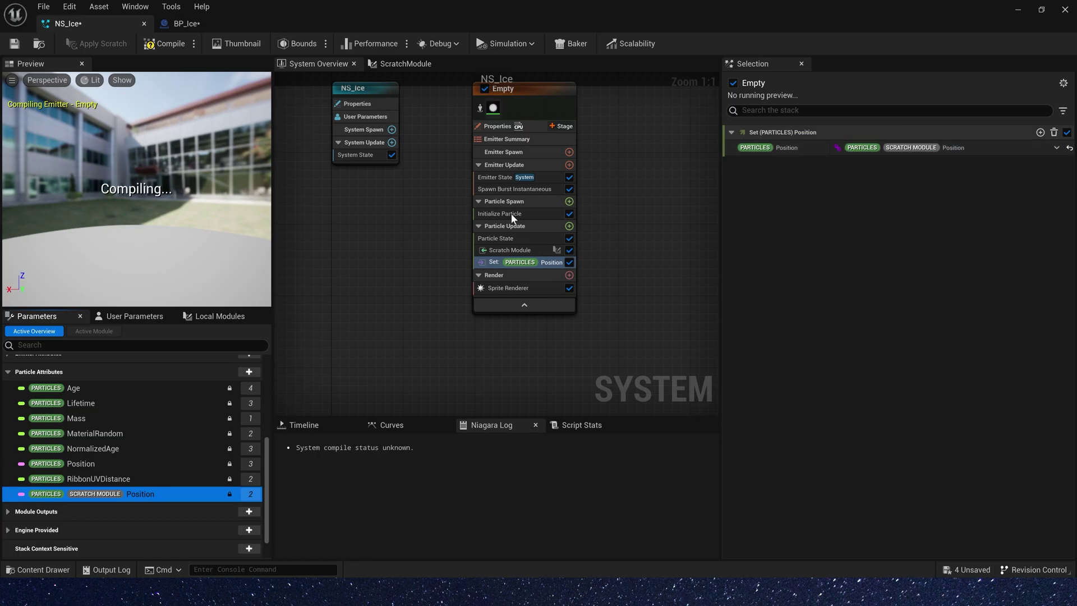
click(16, 44)
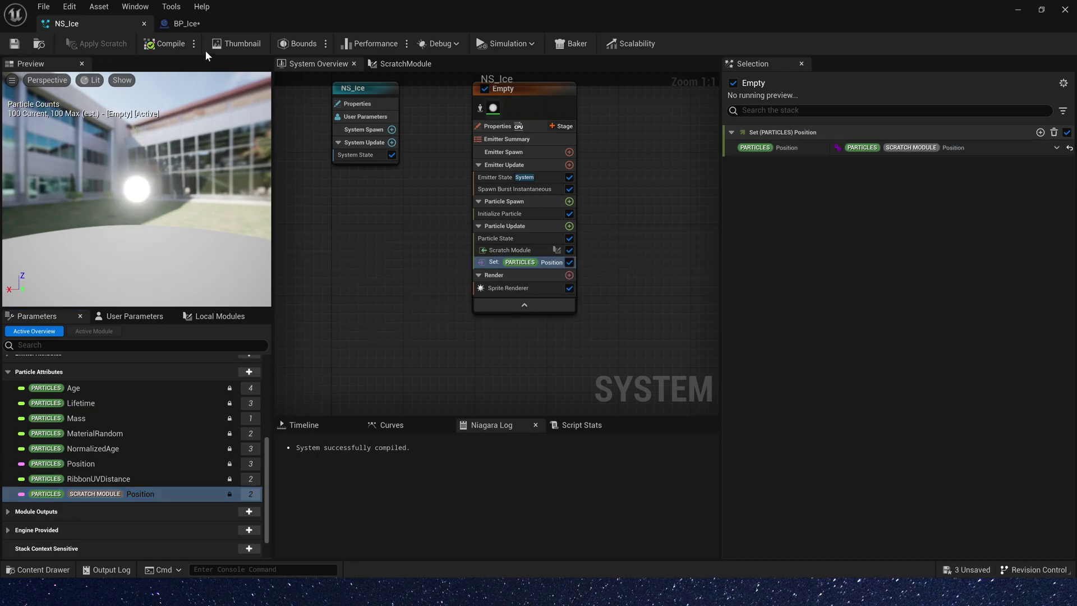
Extend BP_Ice's spline with additional points into a long curved path whose last point is at about X -4555, Y -2591.
click(185, 24)
click(565, 267)
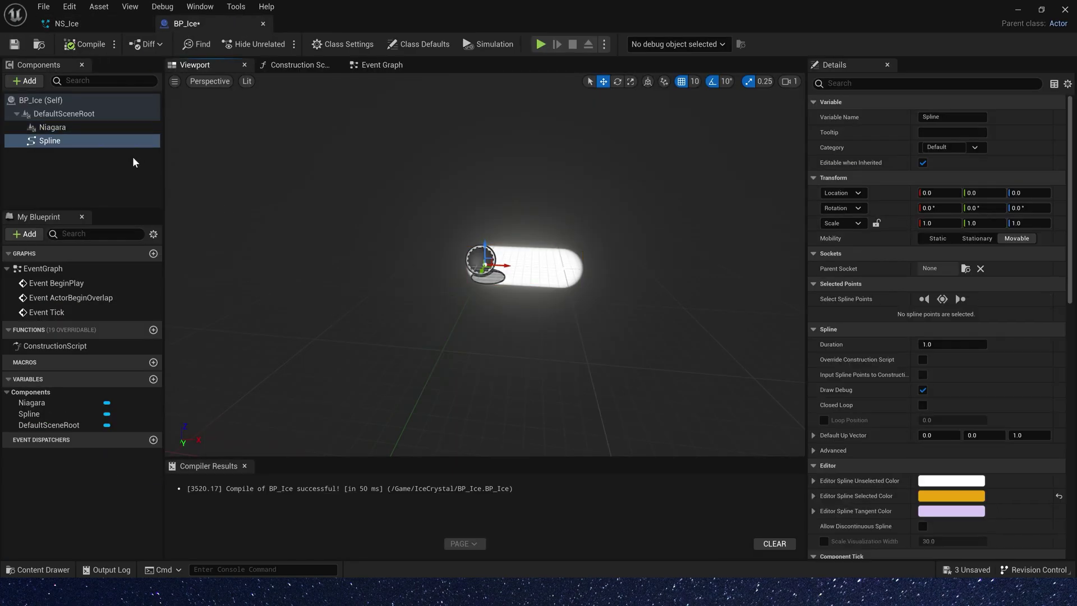
click(638, 274)
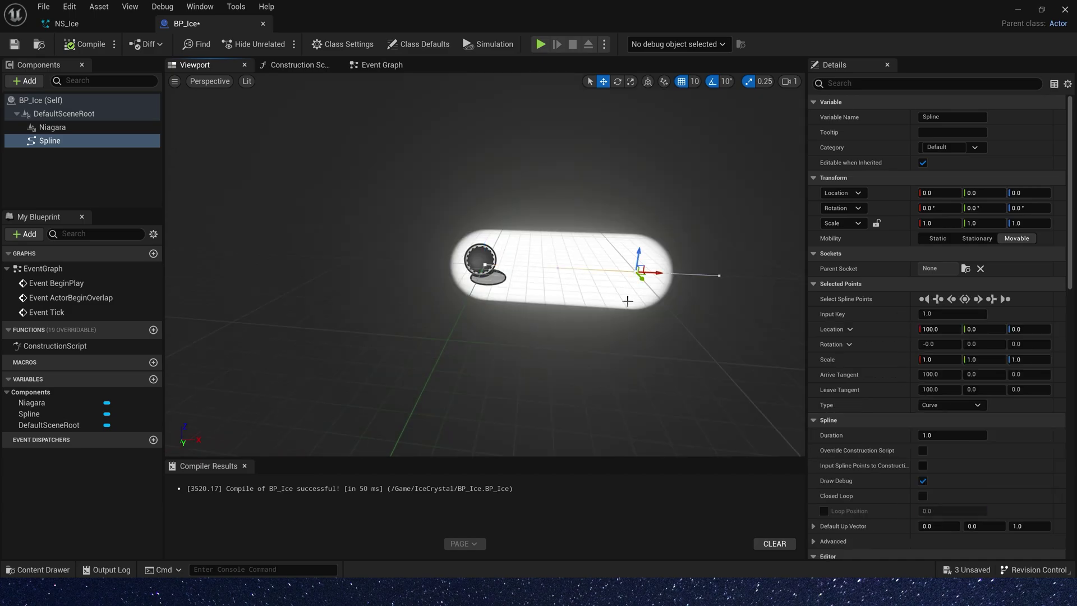
scroll(628, 305, down, 5)
drag(560, 268, 799, 279)
scroll(696, 288, down, 4)
scroll(661, 301, down, 4)
alt+drag(719, 280, 488, 76)
alt+drag(485, 264, 449, 251)
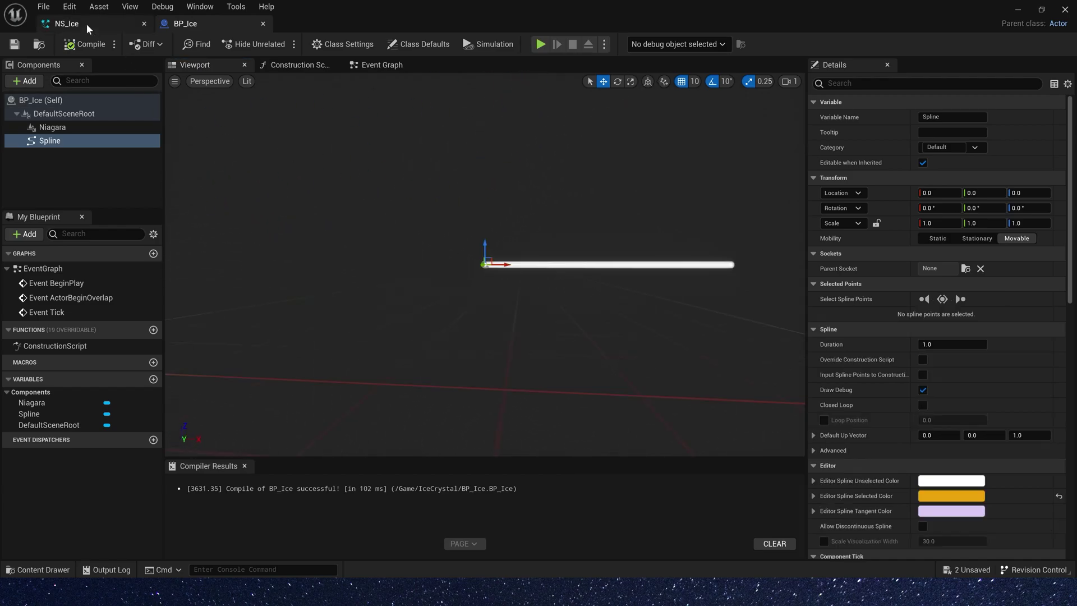
Delete the Sprite Renderer from the Empty emitter in NS_Ice.
click(87, 26)
click(508, 288)
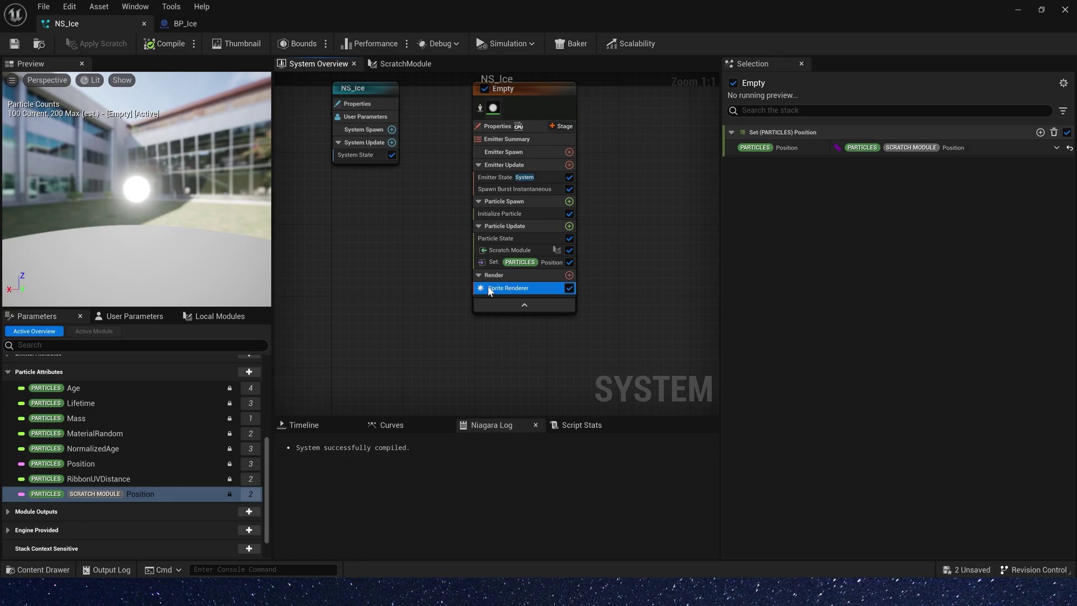
click(1054, 124)
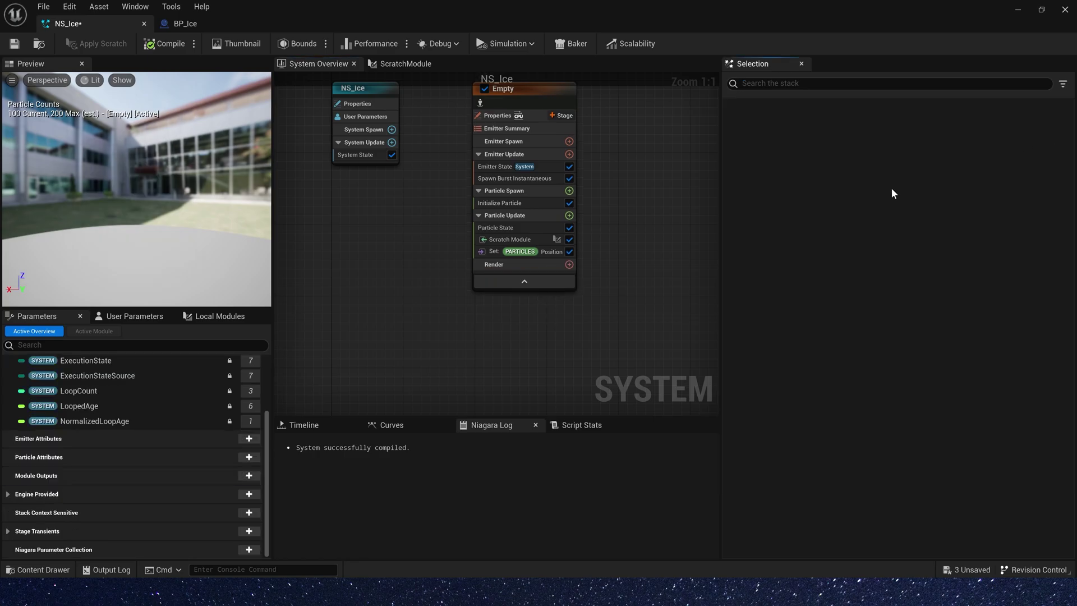
Add a Mesh Renderer to the Empty emitter and assign SM_Rock as its mesh.
click(568, 264)
click(415, 344)
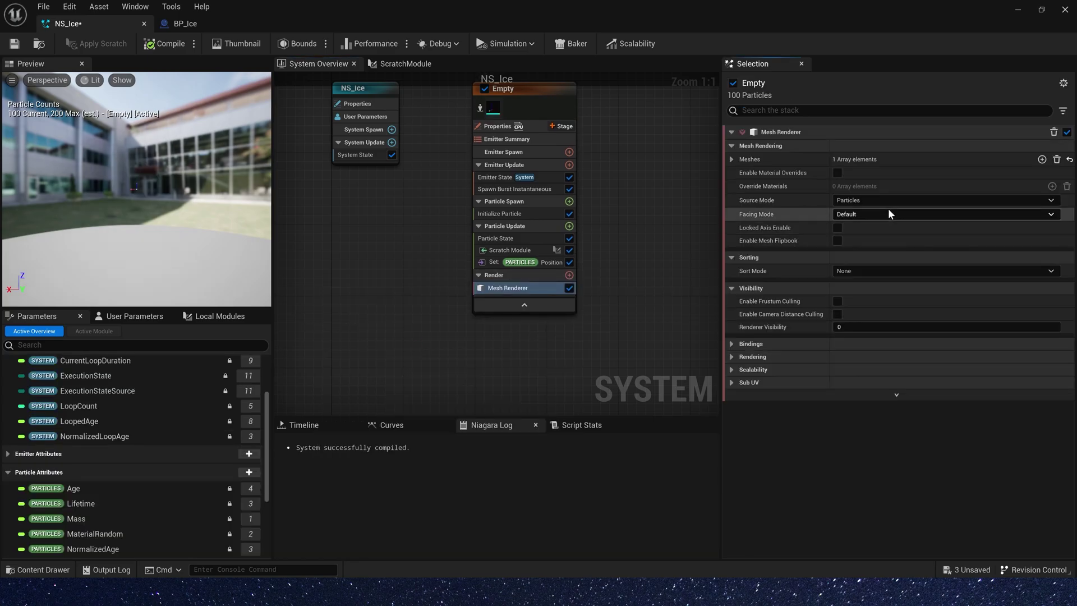
click(732, 159)
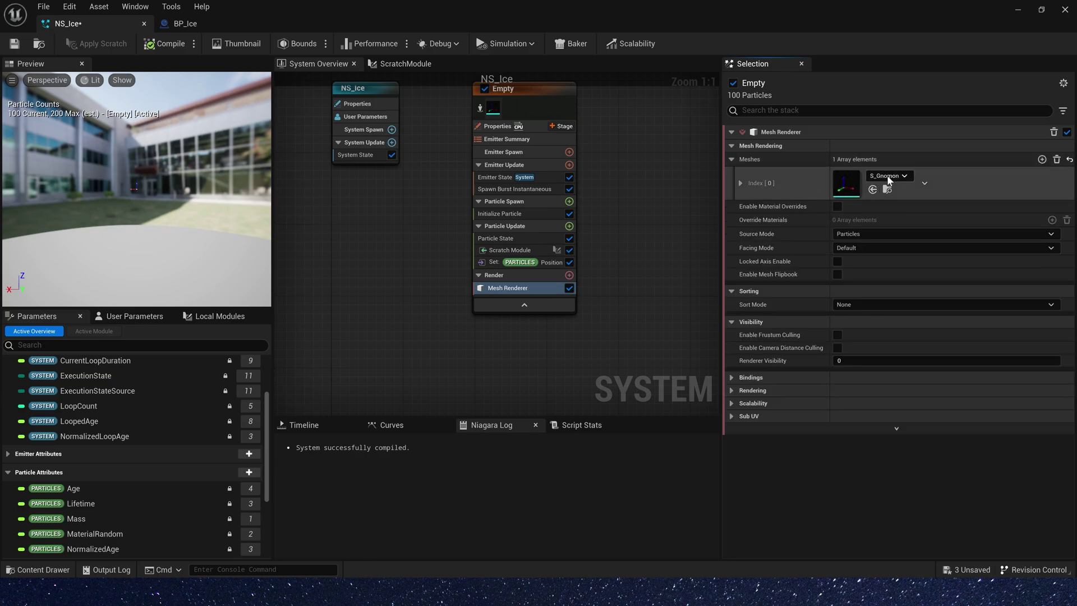
click(888, 176)
text(rock)
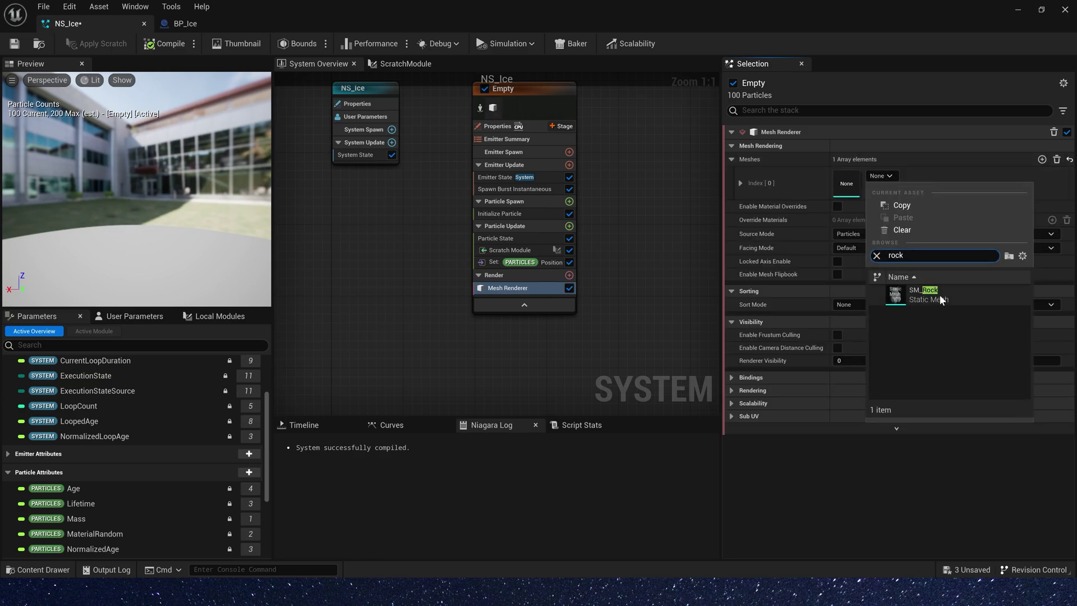
click(932, 295)
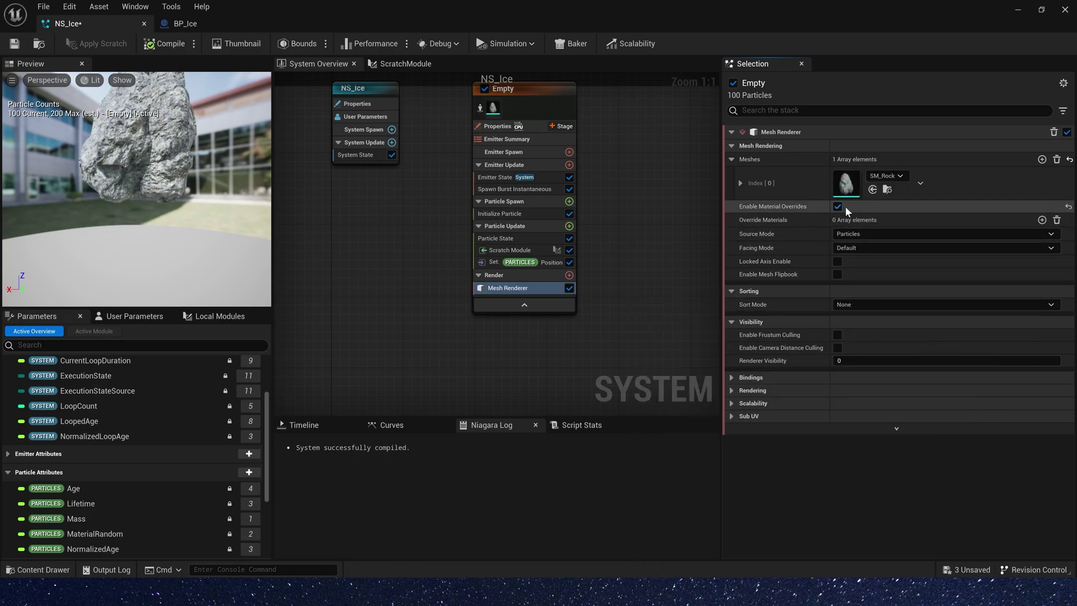
Add one override material to the Mesh Renderer and assign MI_Ice from the IceCrystal folder as its Explicit Mat.
click(1042, 220)
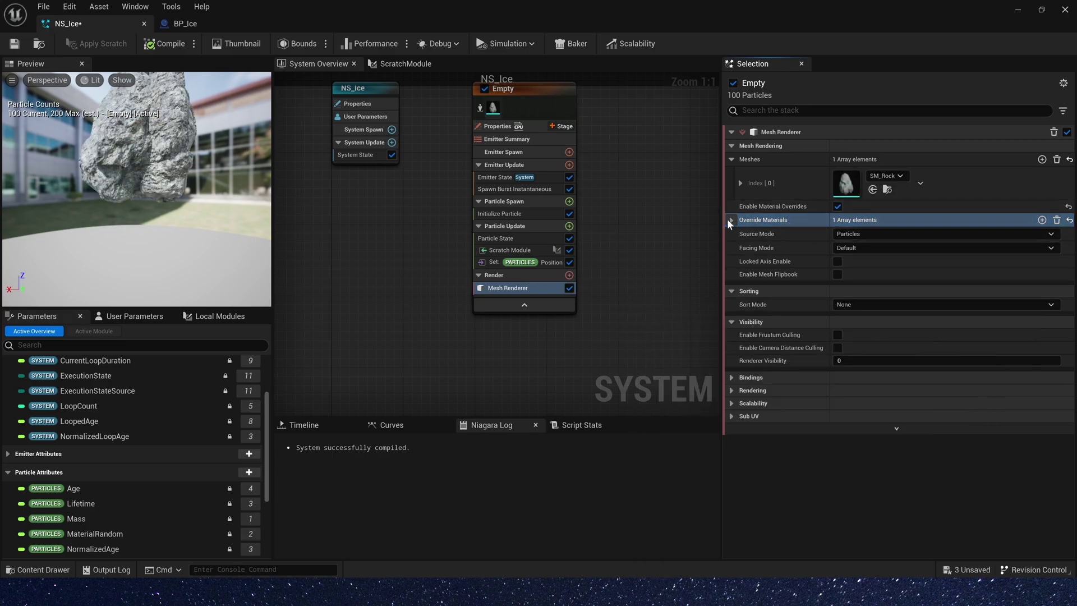
click(731, 220)
click(740, 236)
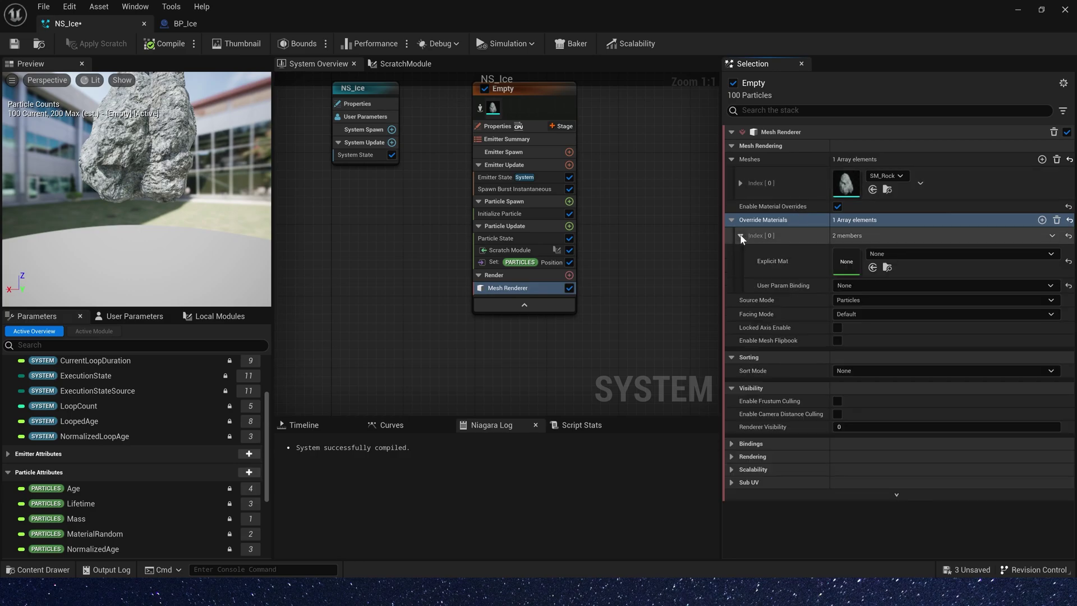
drag(482, 4, 556, 31)
drag(273, 463, 837, 288)
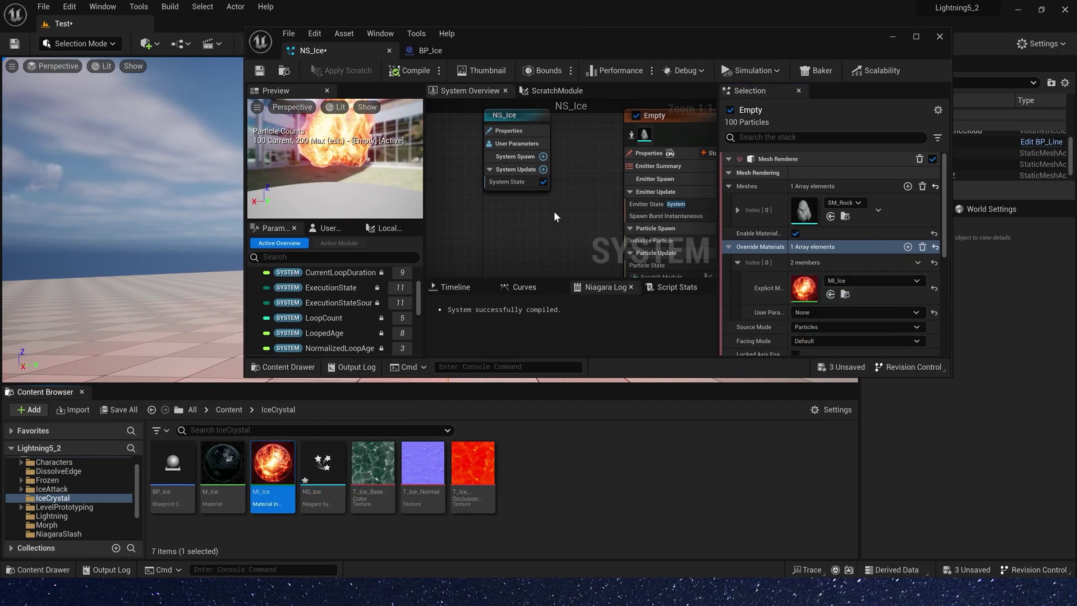
double_click(643, 41)
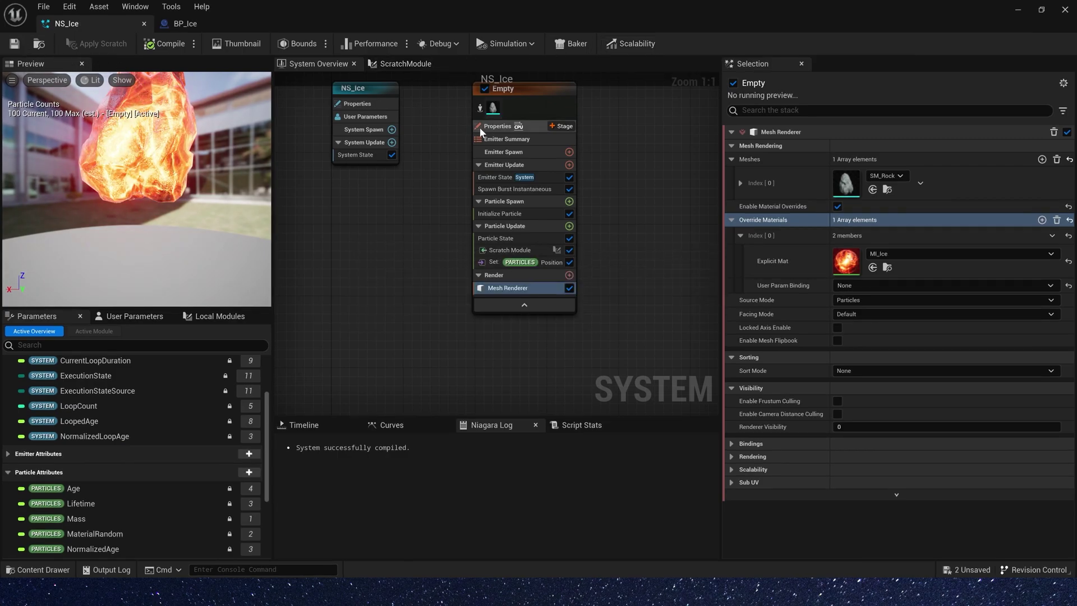
Check the rocks along the spline in BP_Ice, set Spawn Burst Instantaneous's Spawn Count to 10 in NS_Ice and save.
click(190, 24)
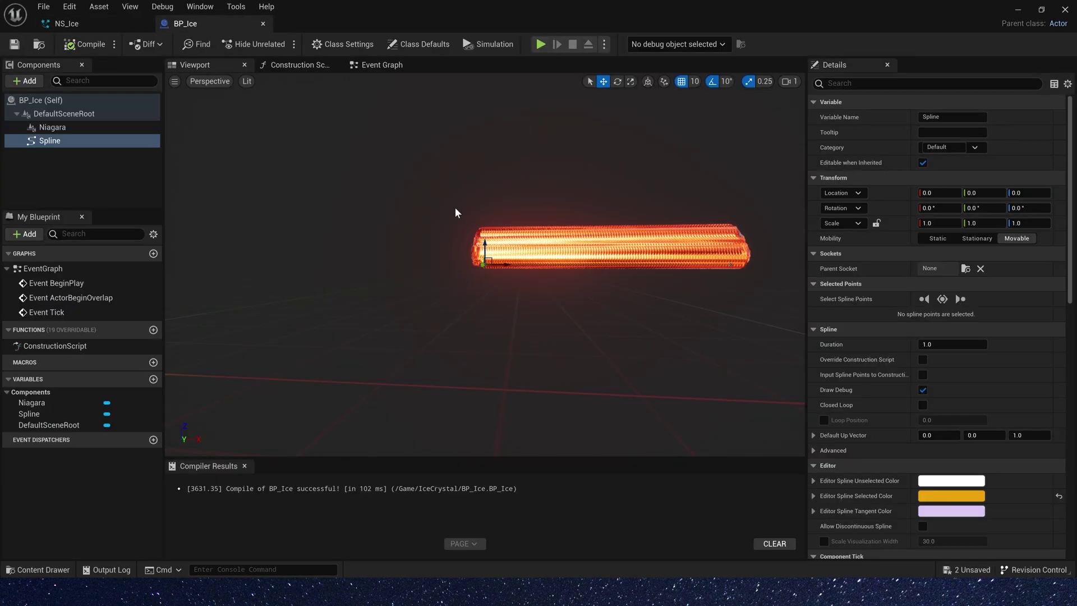
key(w)
mouse_move(423, 205)
right_down()
mouse_move(423, 235)
mouse_move(423, 205)
right_up()
key(s)
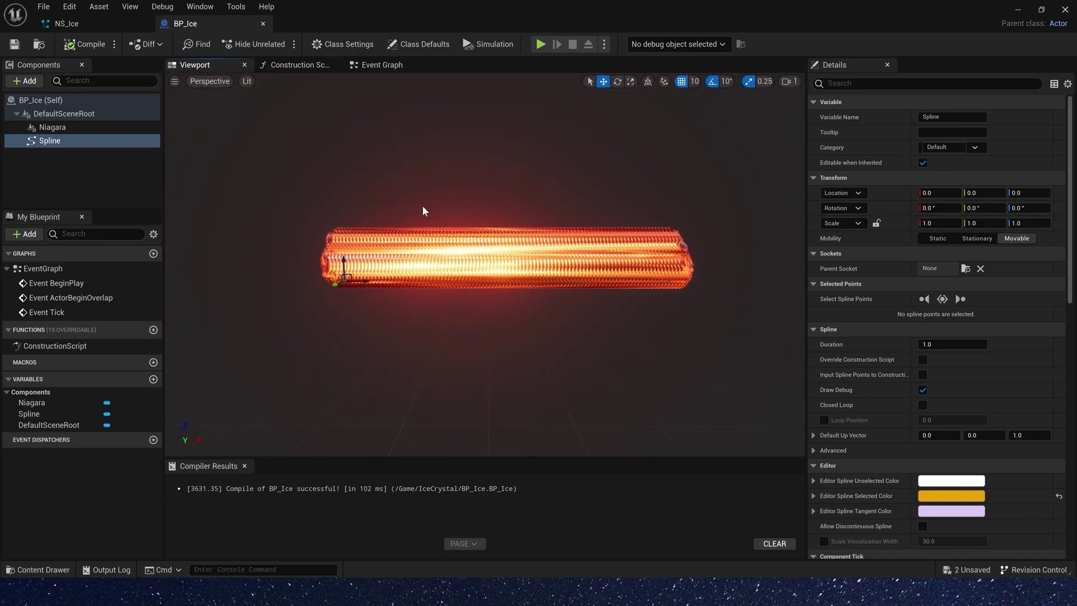
click(103, 23)
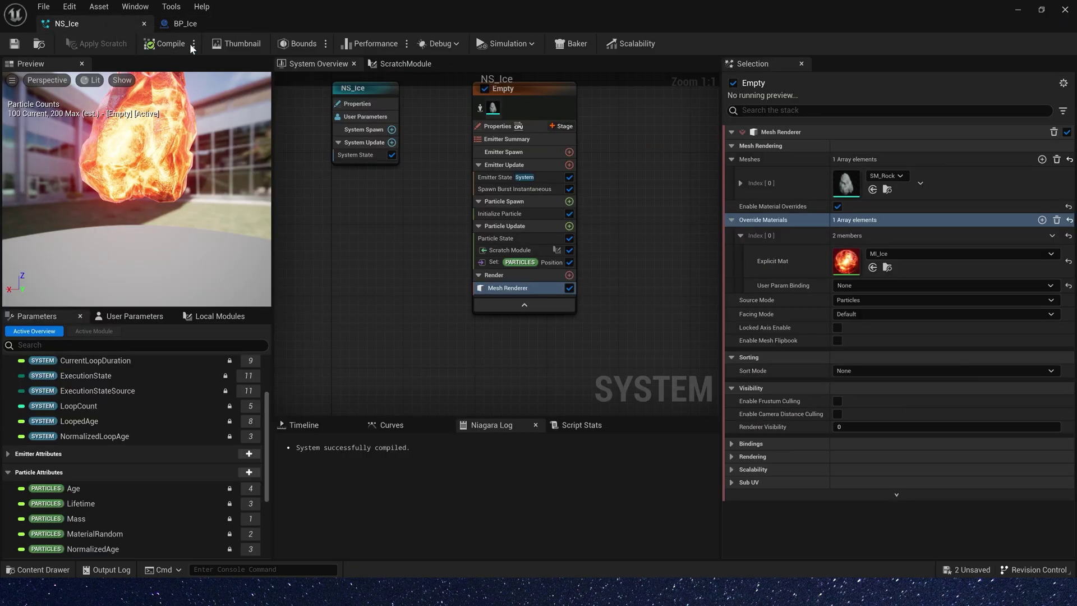
click(510, 189)
click(879, 147)
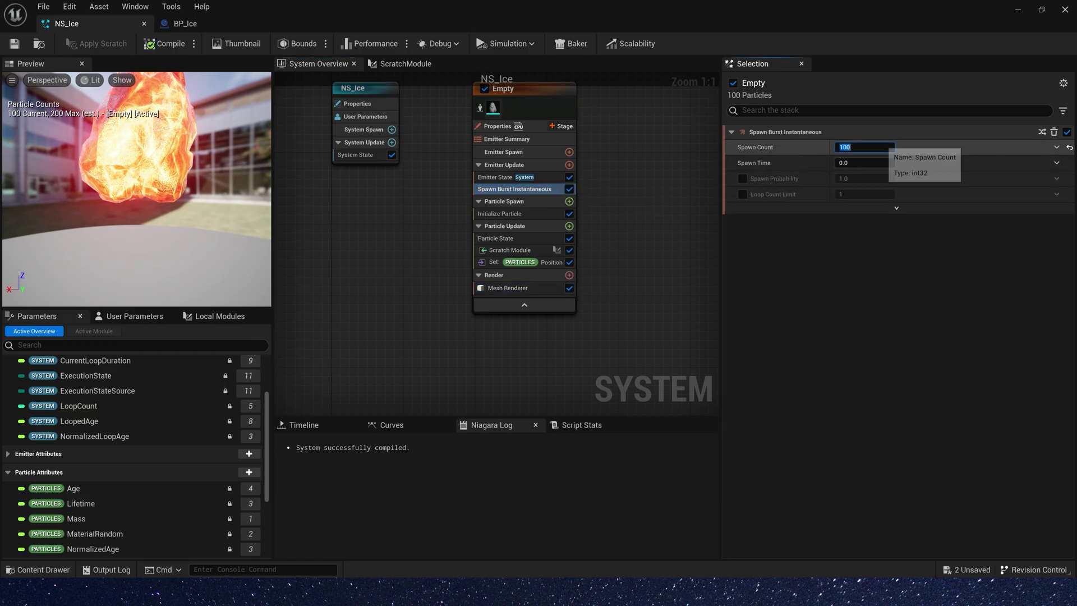
text(10)
key(Tab)
key(ctrl+s)
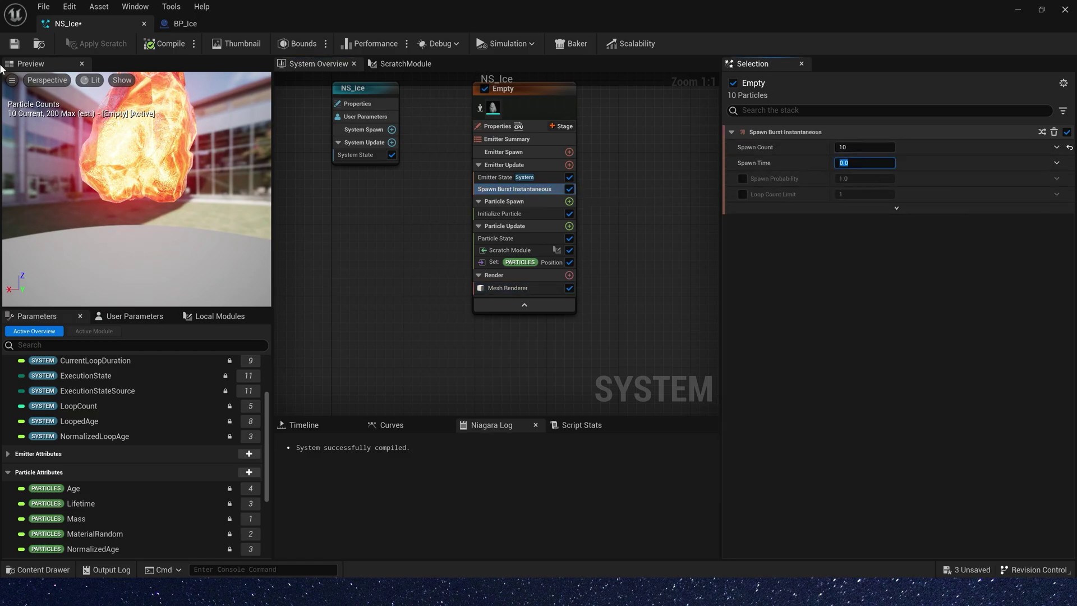
Examine the spacing and material of the rock meshes along the spline in BP_Ice's viewport.
click(177, 26)
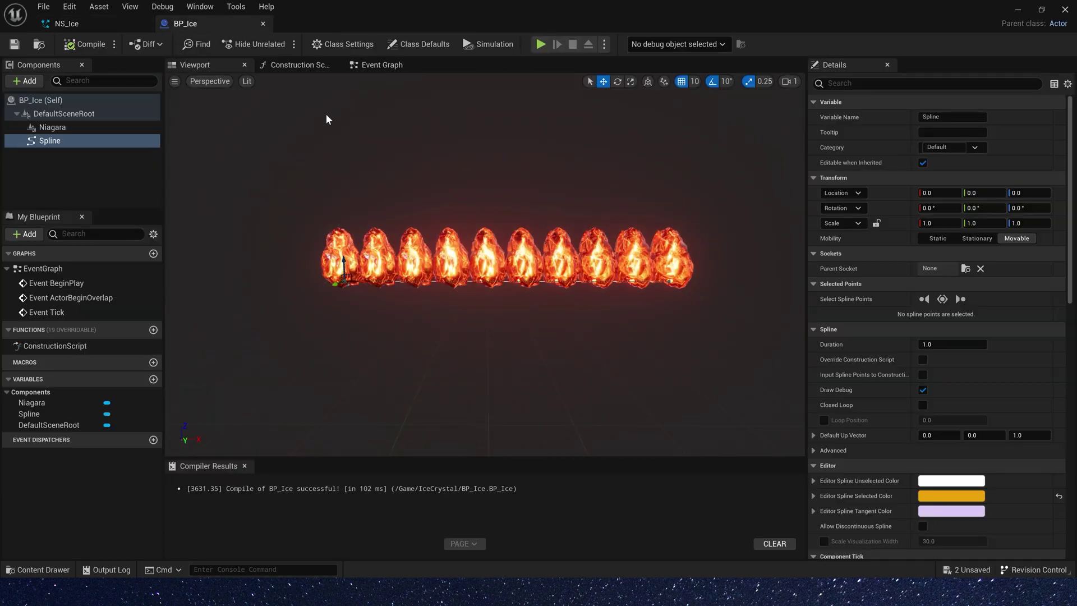
scroll(447, 273, up, 4)
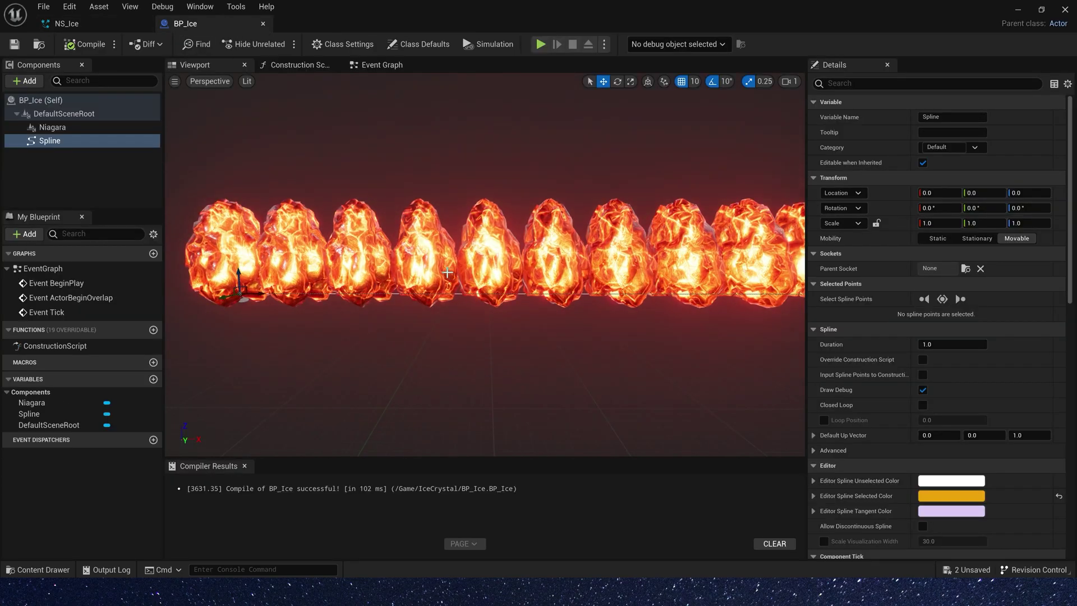
scroll(447, 273, up, 3)
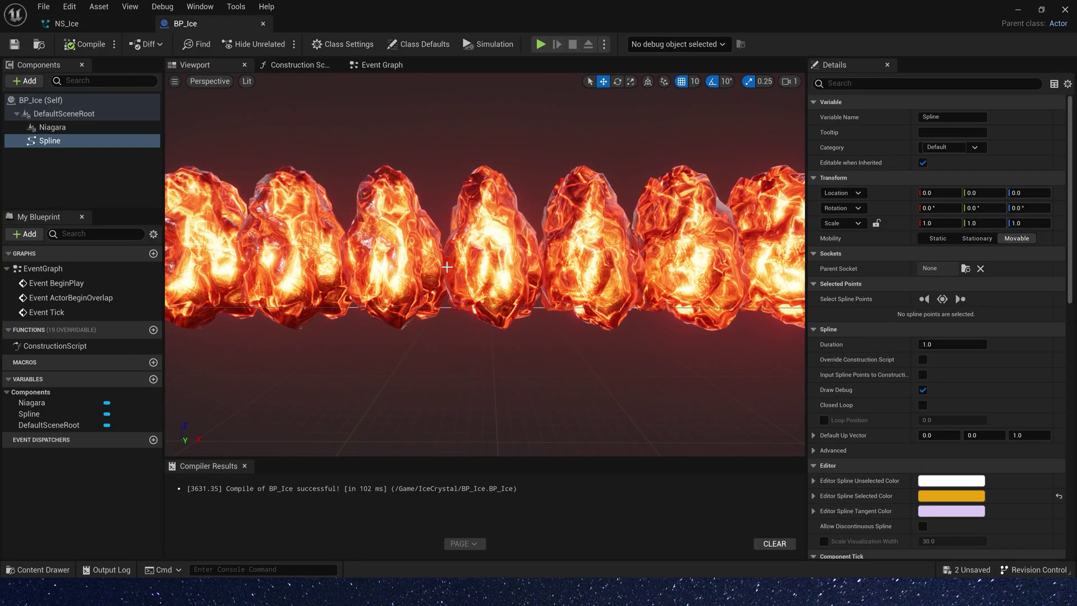
scroll(447, 271, down, 5)
scroll(448, 270, up, 3)
scroll(447, 267, down, 3)
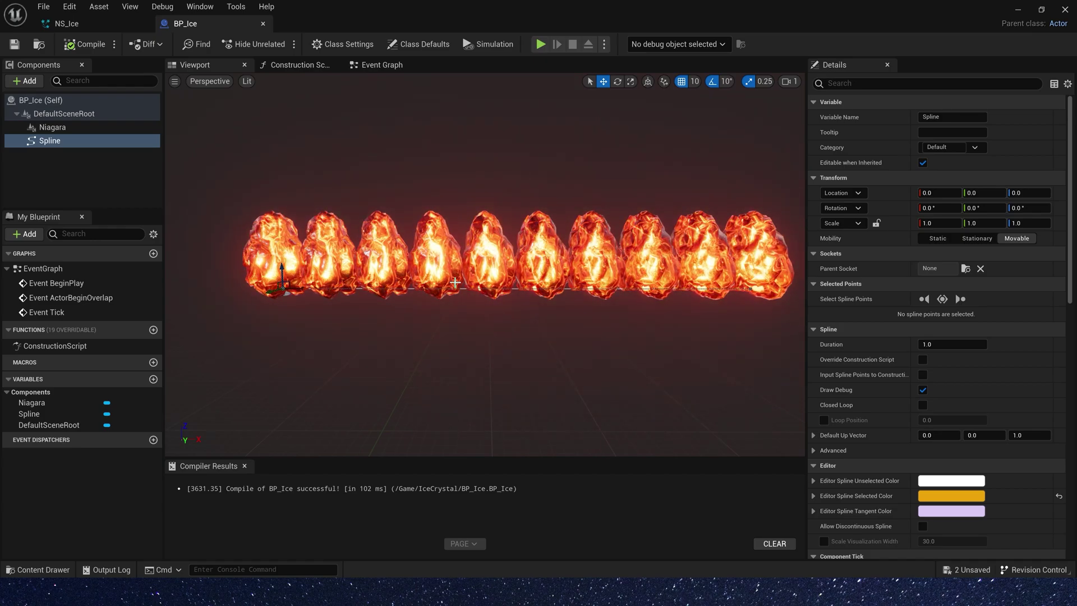
Open the M_Ice material and examine the Dynamic Parameter node with its Speed and Random outputs.
click(105, 23)
click(1019, 10)
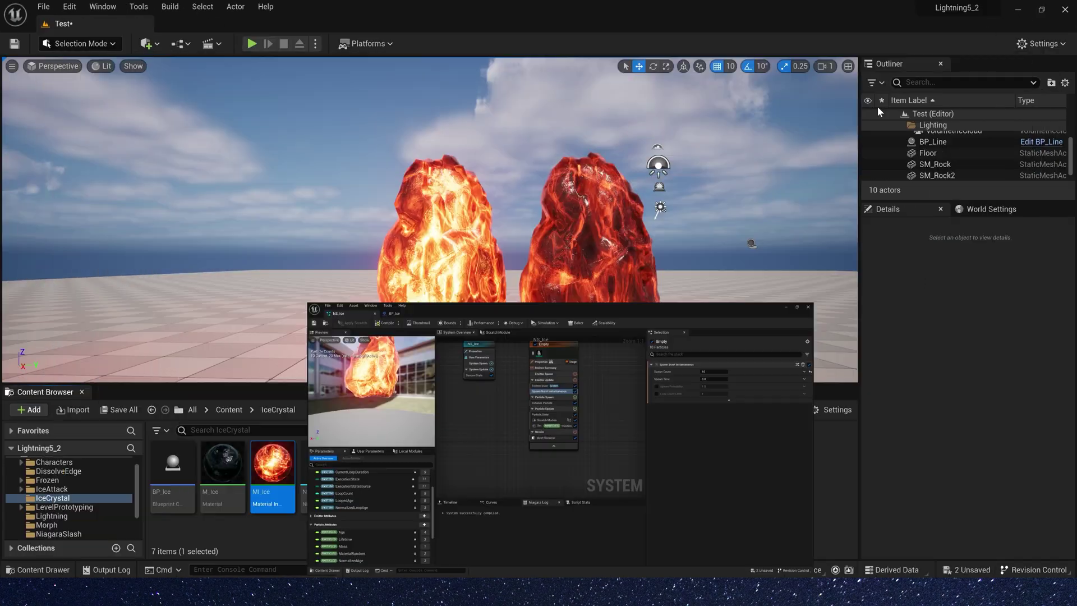
double_click(221, 463)
scroll(404, 313, down, 2)
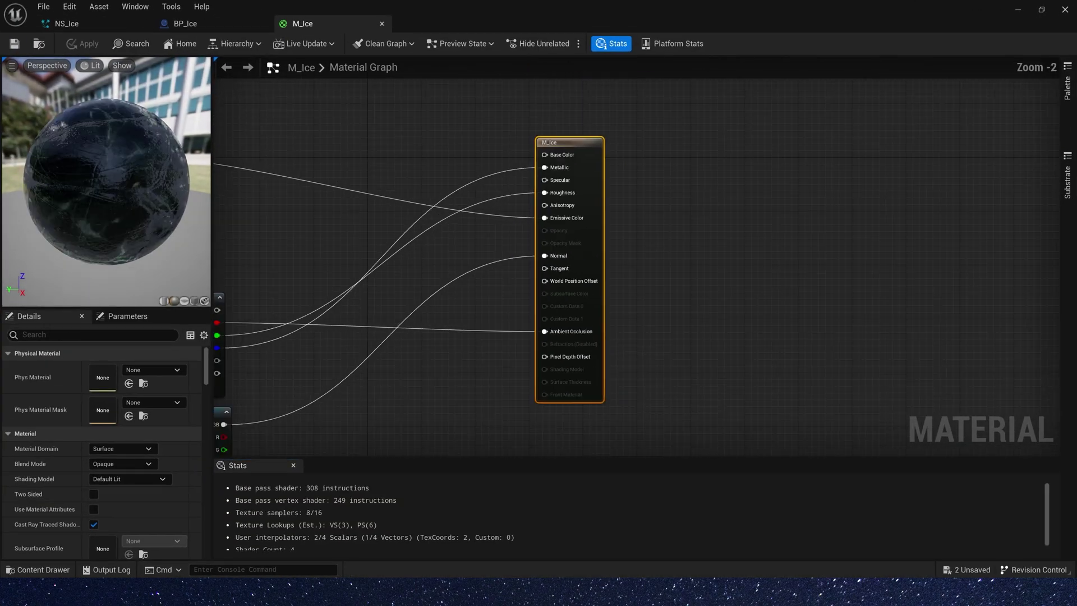
right_drag(393, 306, 701, 317)
right_drag(312, 255, 756, 300)
scroll(756, 301, down, 2)
scroll(250, 315, up, 2)
right_drag(250, 315, 572, 278)
scroll(572, 278, up, 1)
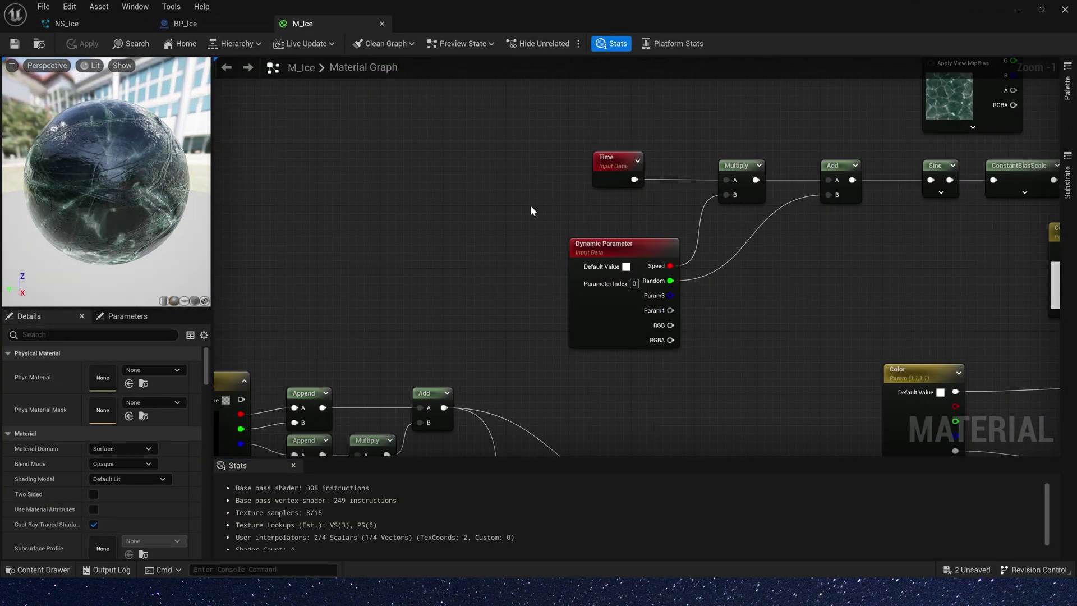
click(571, 279)
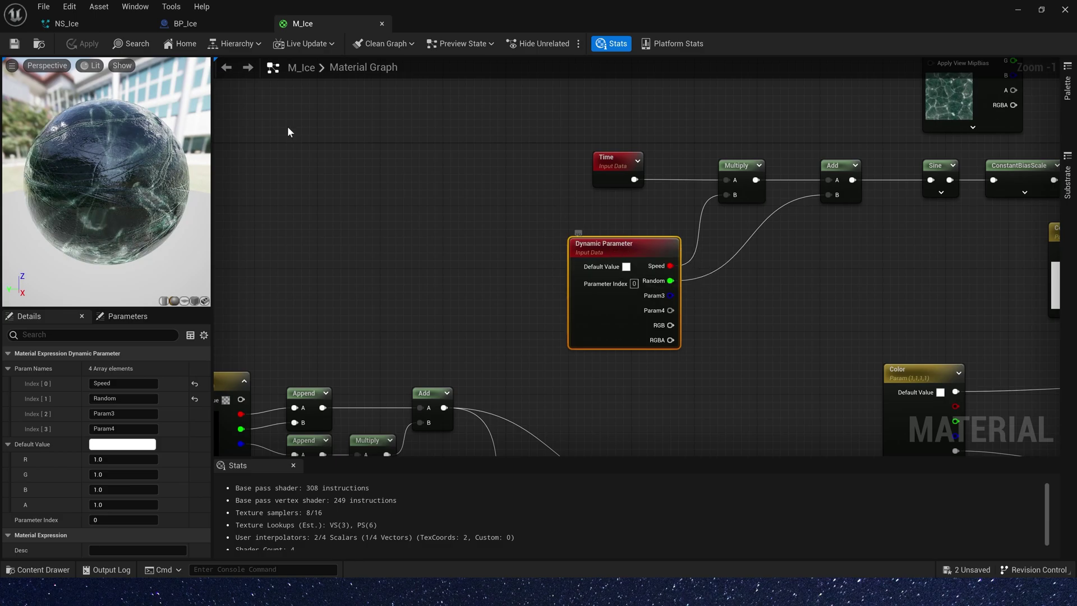
Add a Dynamic Material Parameters module to NS_Ice's Particle Spawn and disable the unused Param2-0 and Param3-0 of index 0.
click(124, 26)
click(569, 202)
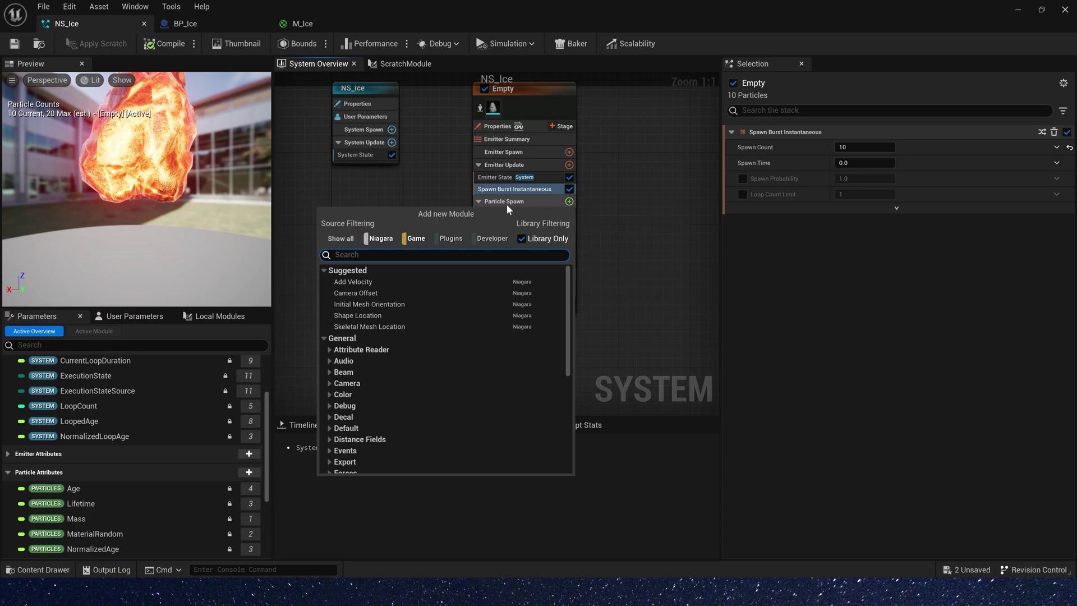
text(dynamic)
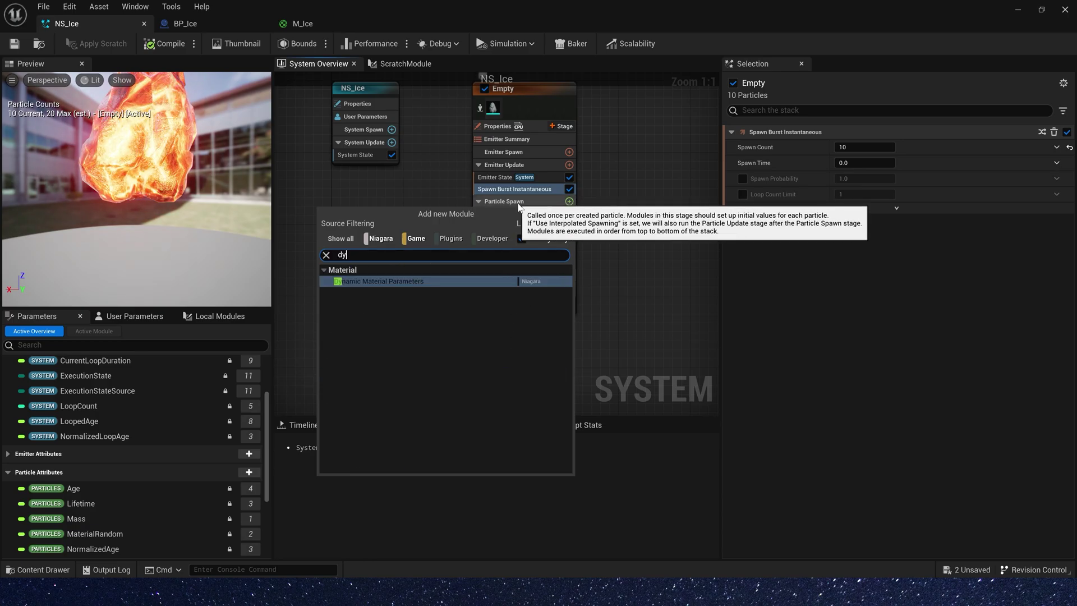
click(419, 275)
click(743, 222)
click(743, 238)
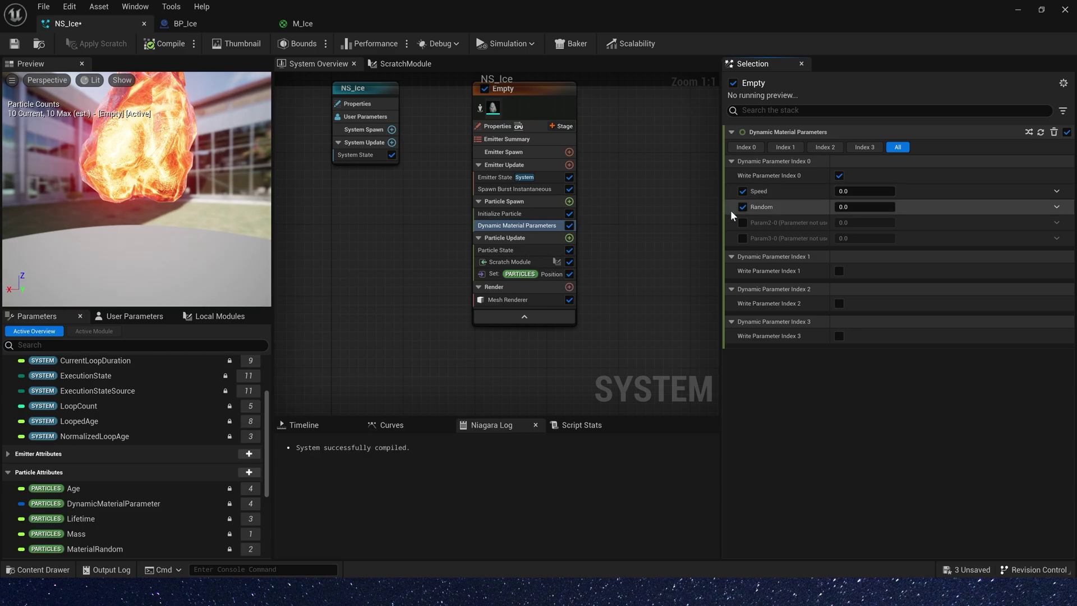
Drive the Speed dynamic parameter with a Random Range Float whose Minimum is 0.3.
click(1057, 192)
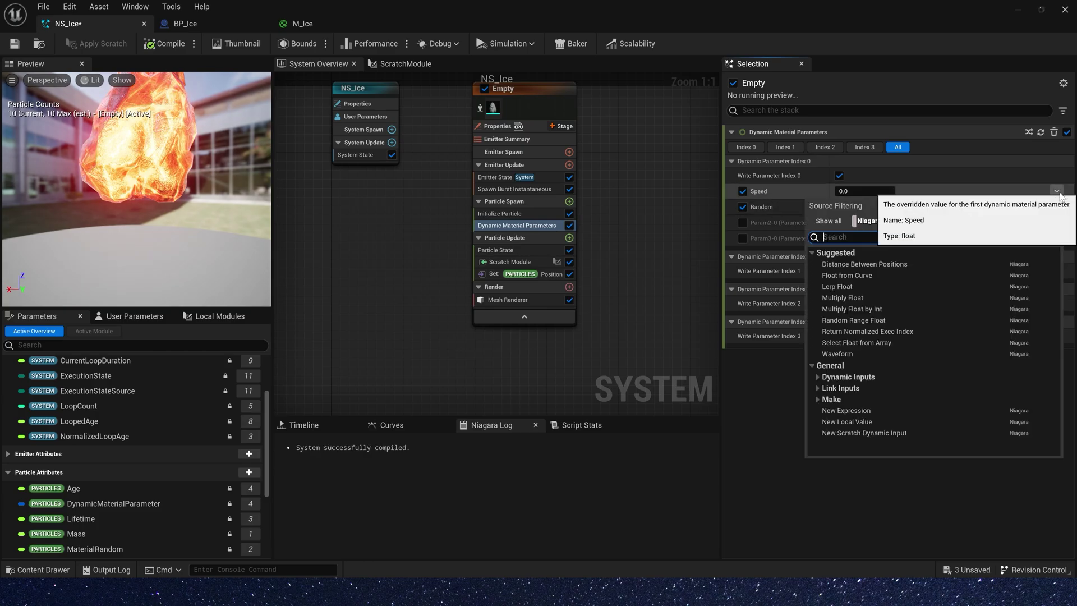
click(957, 196)
click(1057, 191)
text(rand)
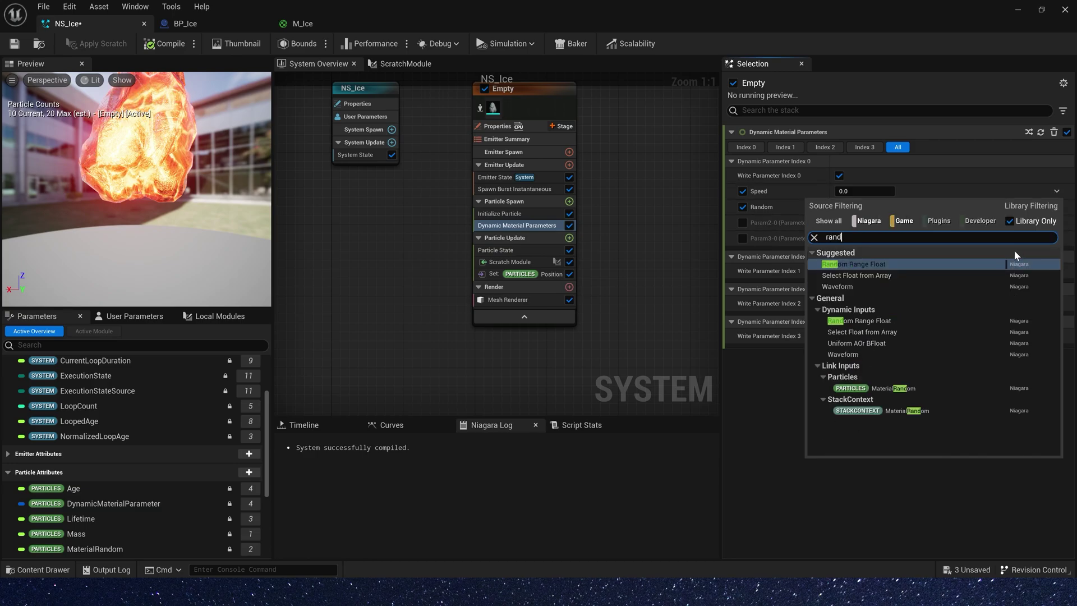
click(901, 262)
click(876, 207)
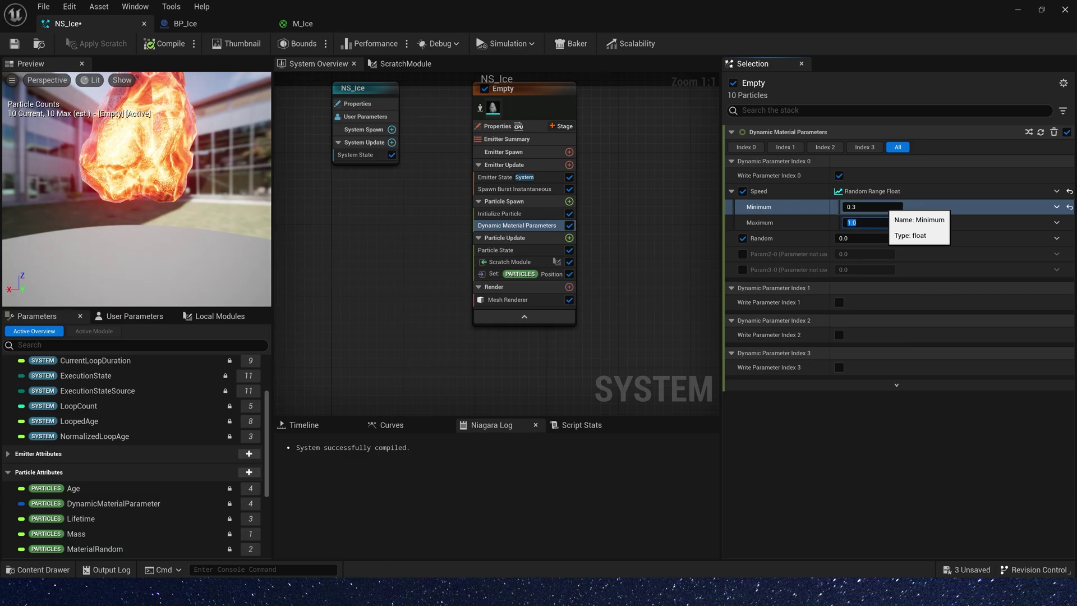
Drive the Random dynamic parameter with a Random Range Float whose Minimum is -1 and save NS_Ice.
click(1058, 238)
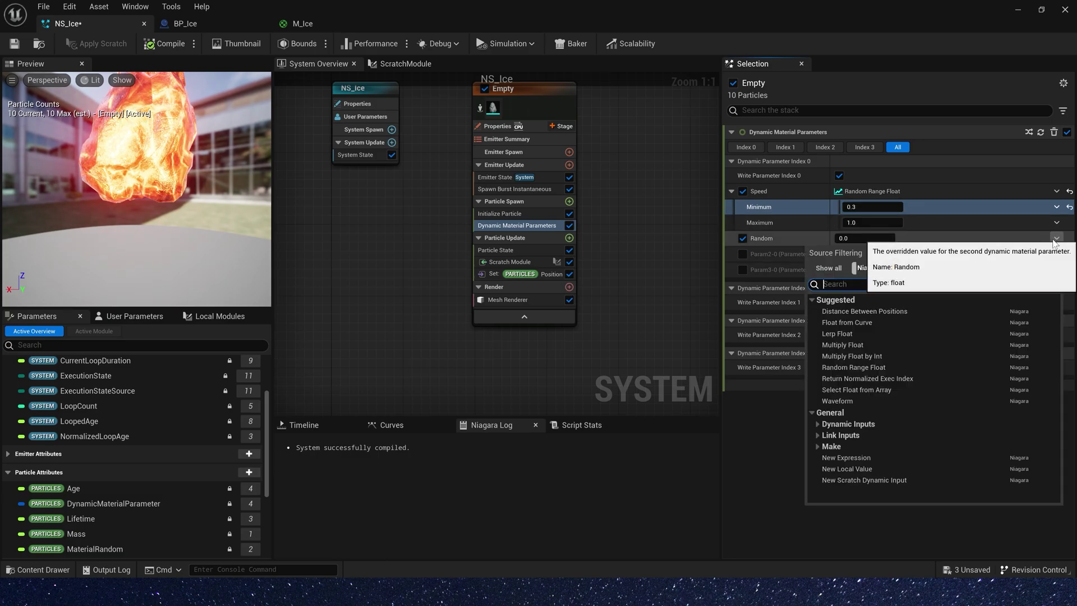
text(rand)
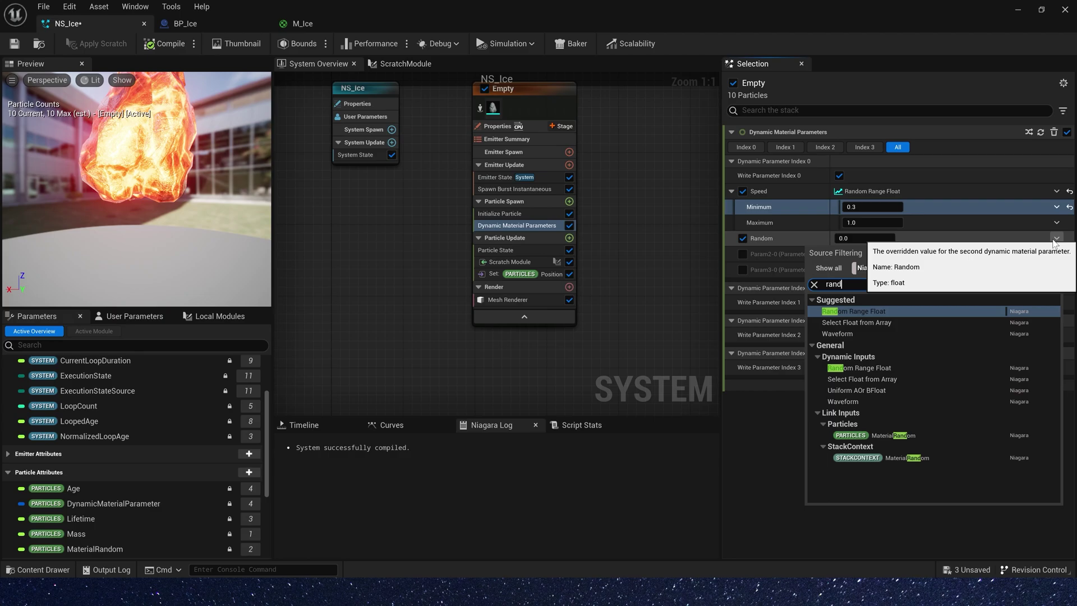
key(Return)
click(876, 254)
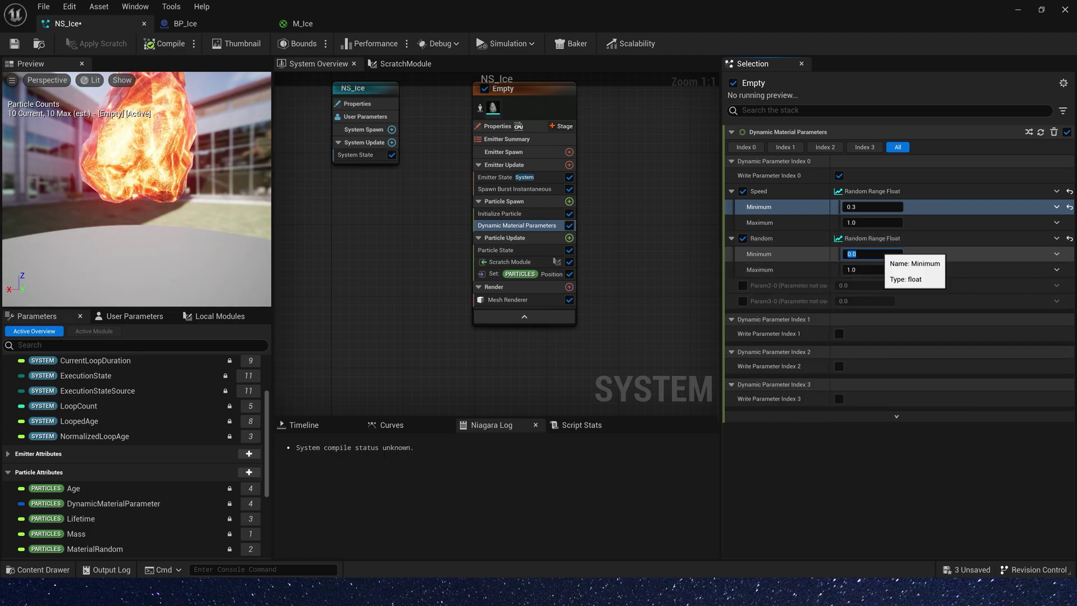
text(-1)
key(Tab)
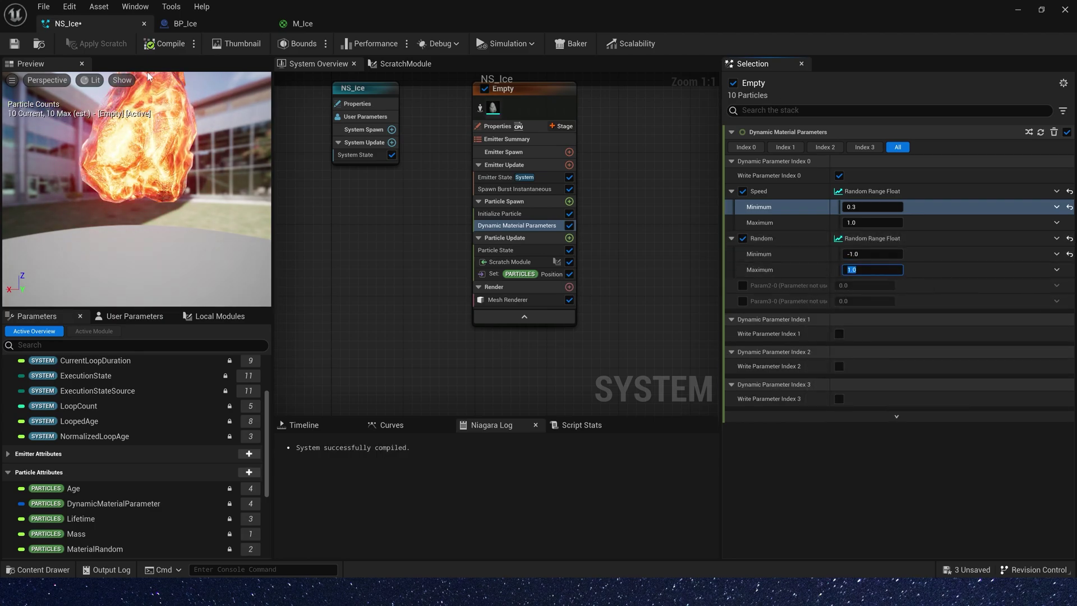
click(14, 43)
Check BP_Ice's viewport, then disconnect Index from the U input of Sample Spline Position by Unit Distance WS in NS_Ice's Scratch Module.
click(185, 24)
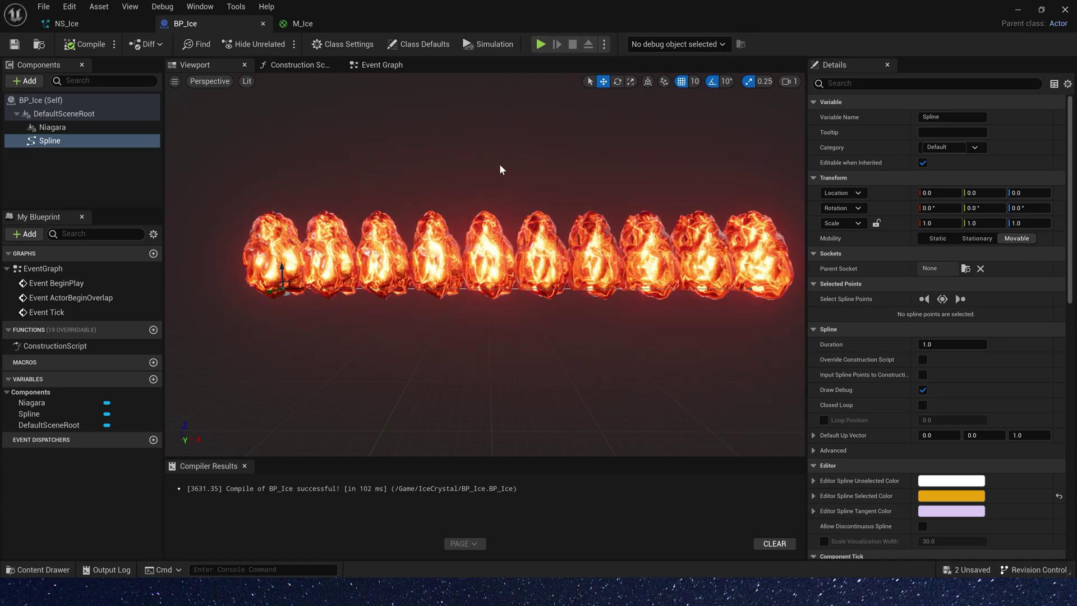
click(70, 24)
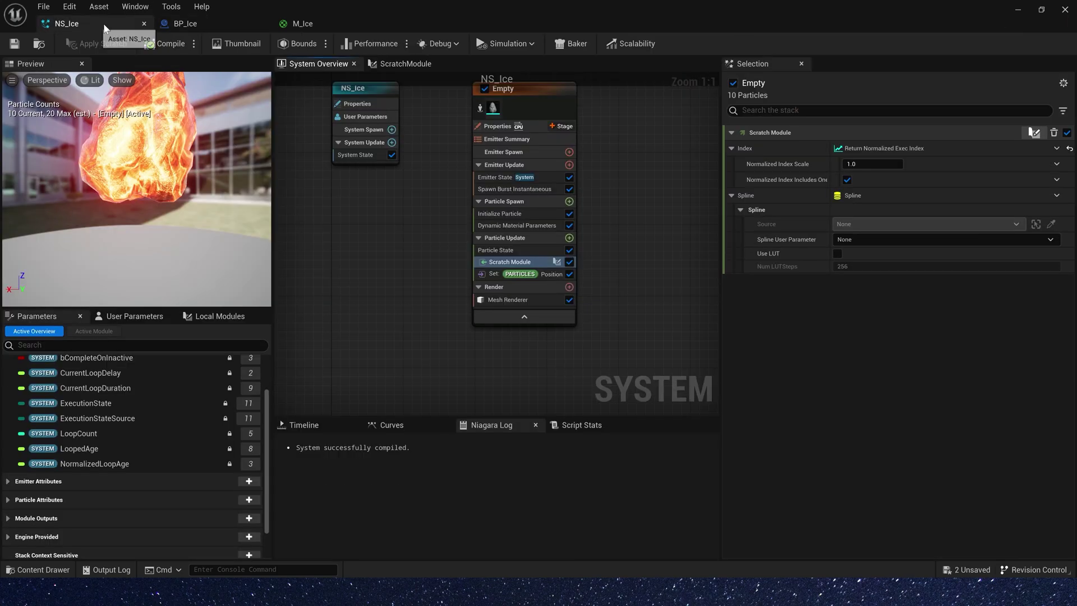
double_click(529, 262)
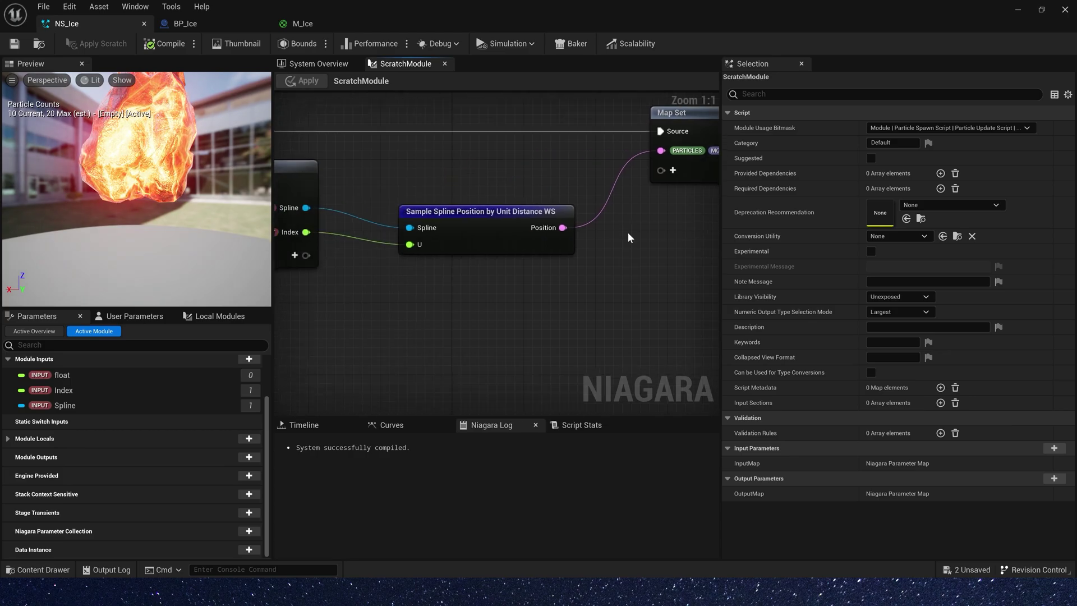
scroll(628, 231, down, 2)
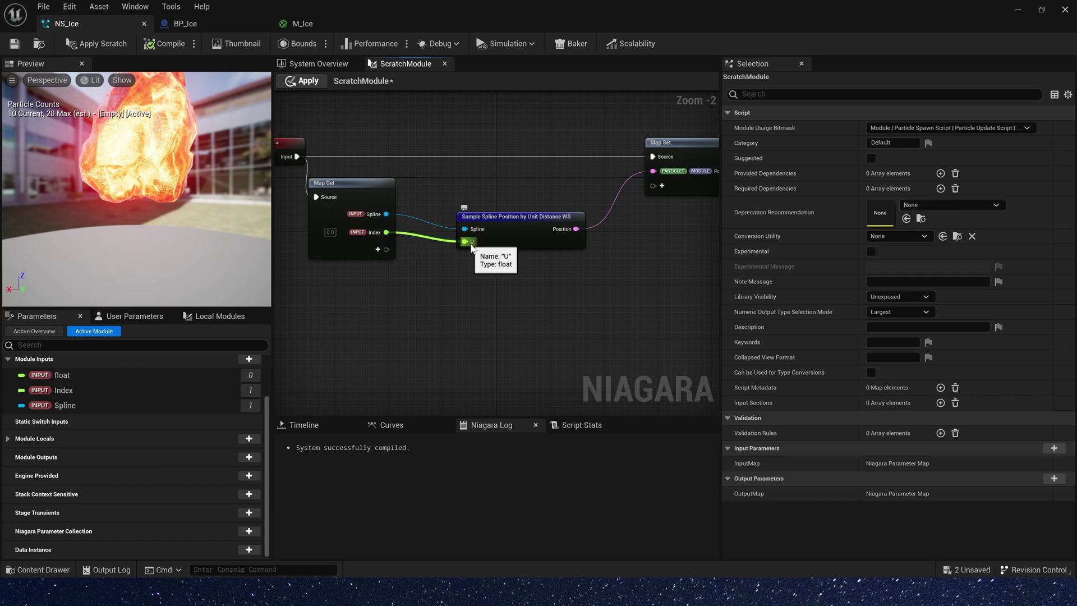
alt+click(467, 241)
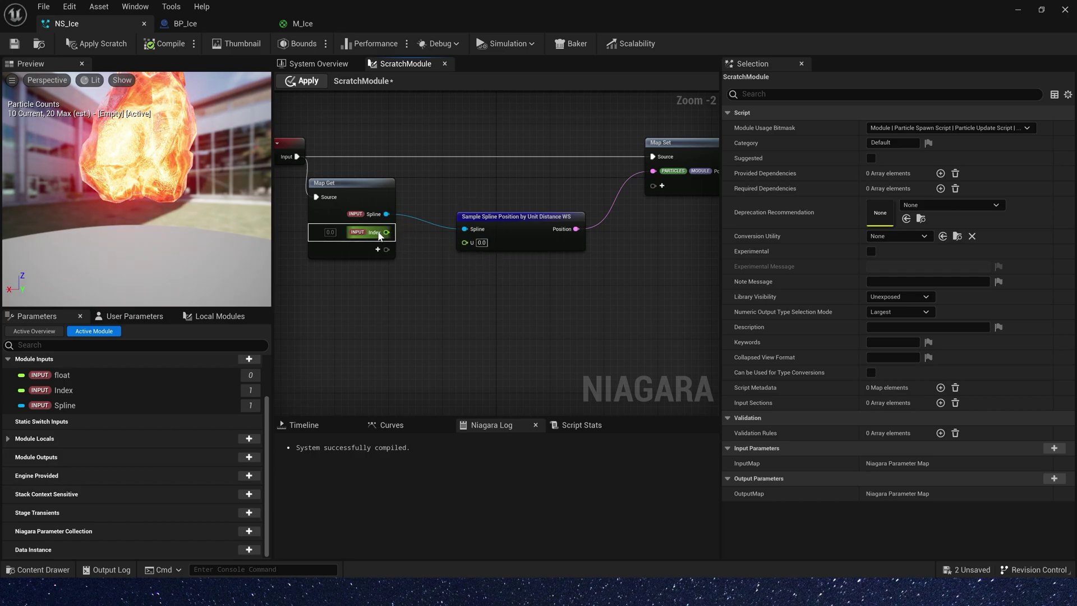
Rename the Index input of the Scratch Module's Map Get node to Count.
double_click(374, 232)
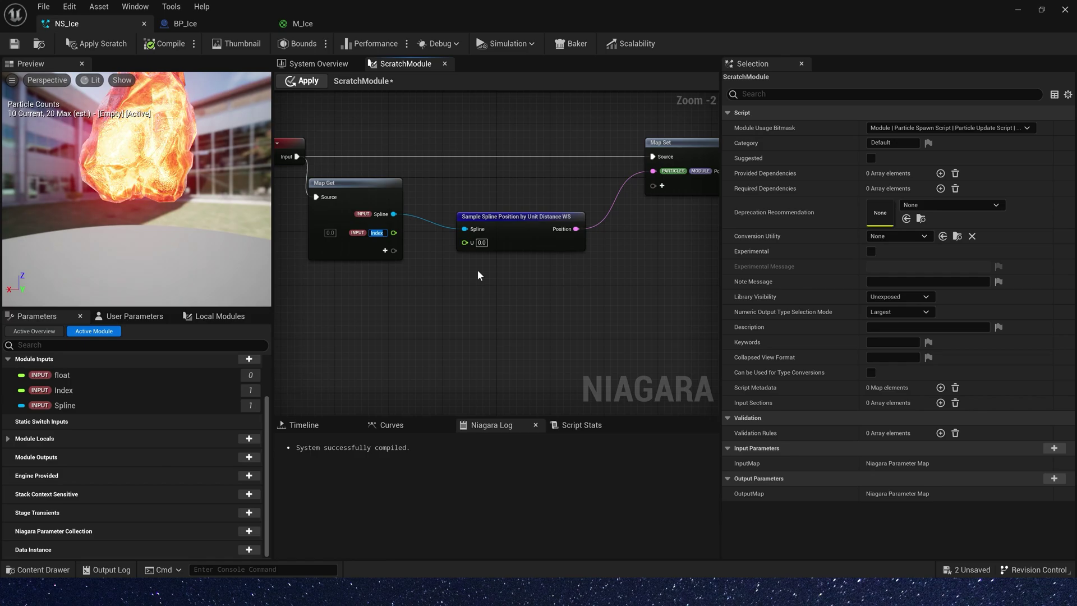
text(Count)
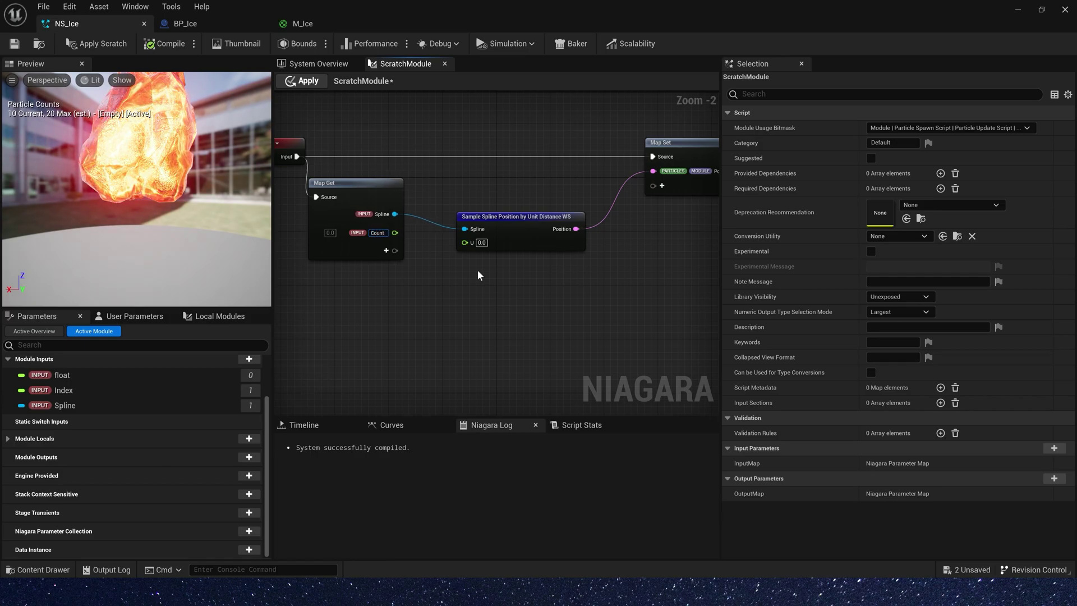
key(Return)
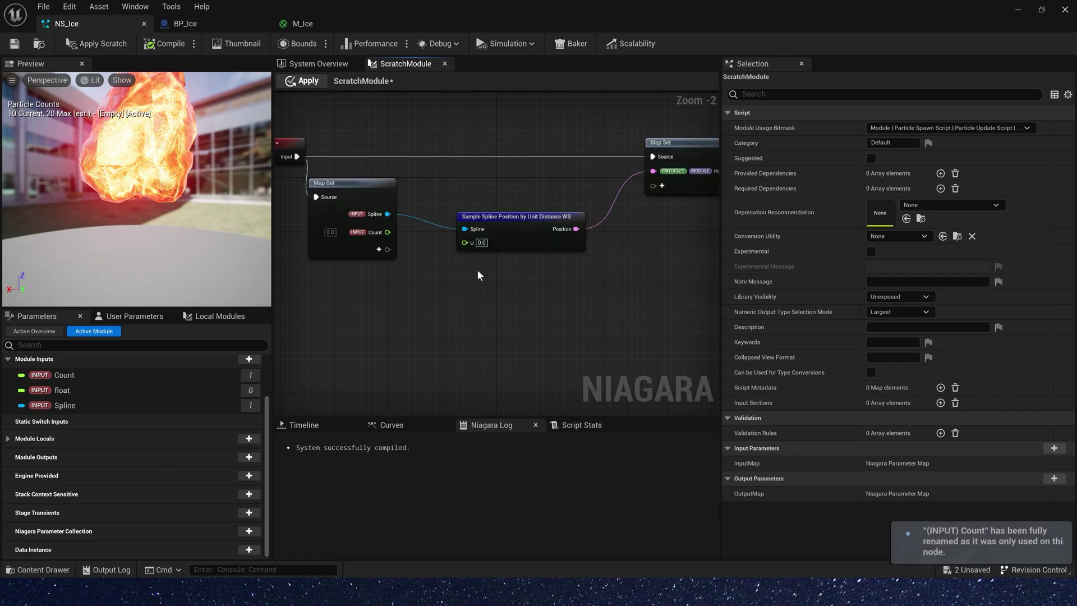
Add a float input named MaxCount to the Map Get node.
click(380, 250)
text(float)
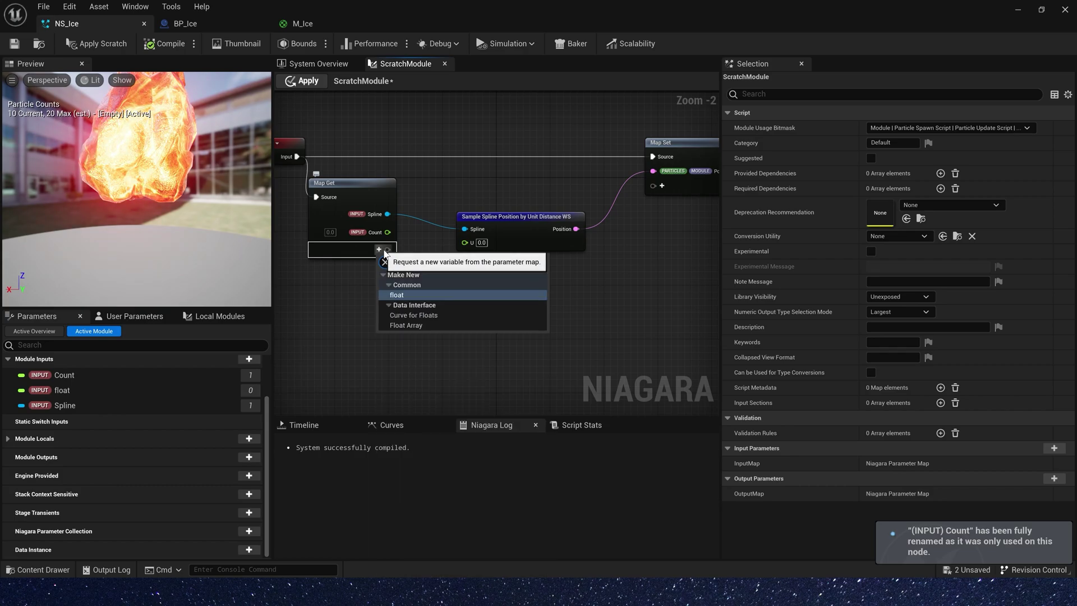
key(Return)
text(MaxCount)
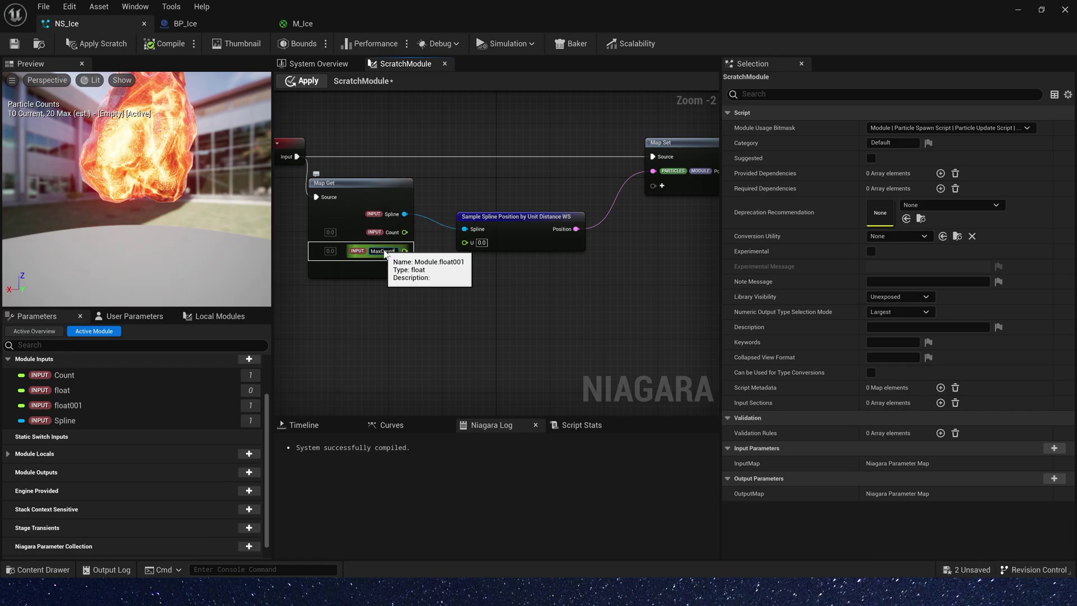
key(Return)
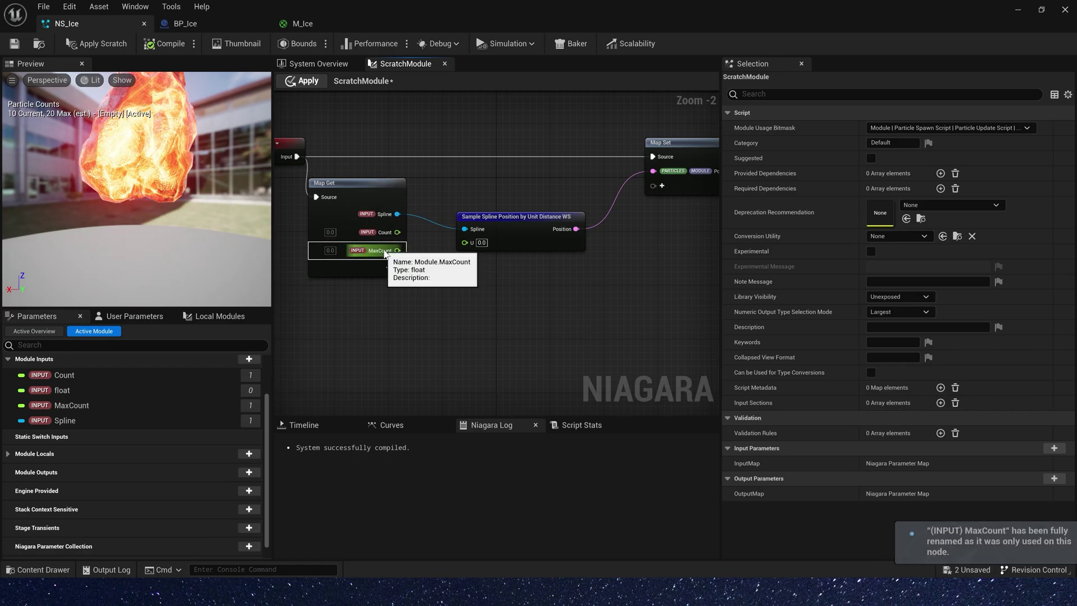
Divide Count by MaxCount, feed the result into U of Sample Spline Position by Unit Distance WS, and apply the scratch module.
drag(520, 215, 532, 194)
scroll(464, 242, up, 2)
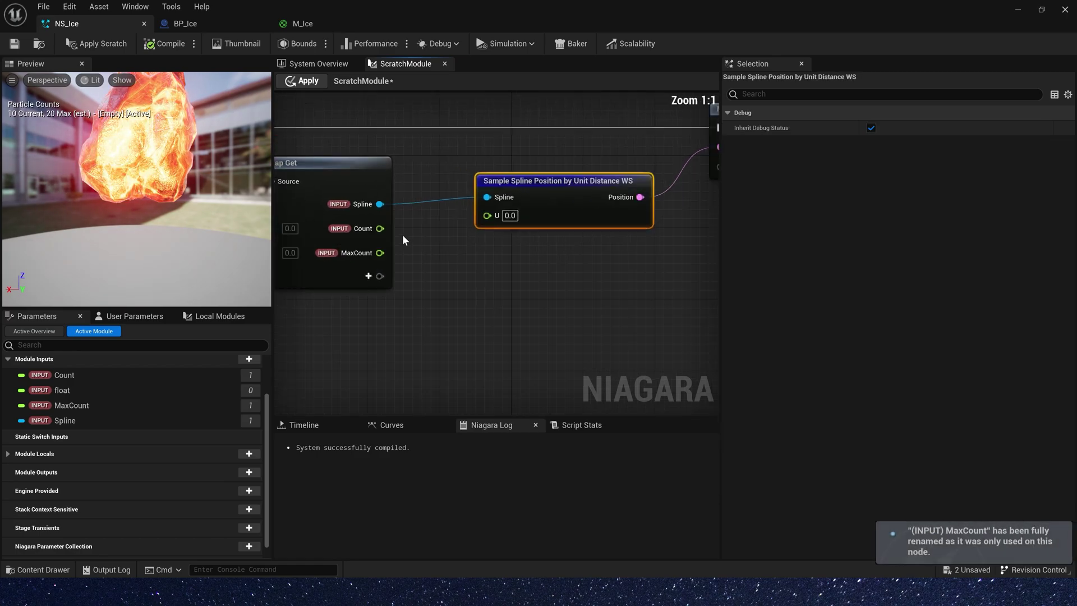
drag(380, 228, 439, 254)
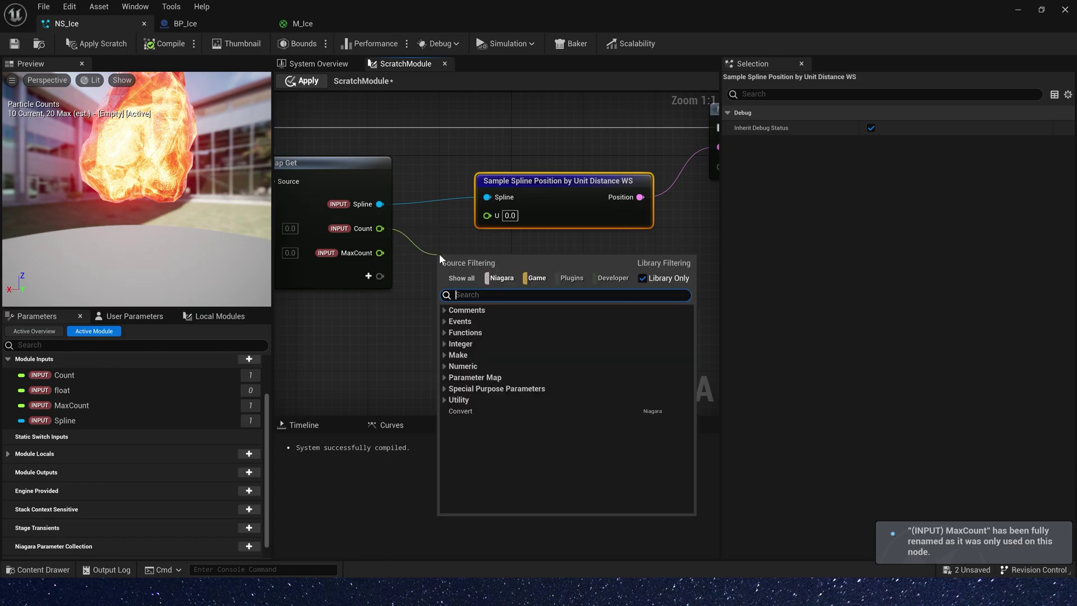
text(/)
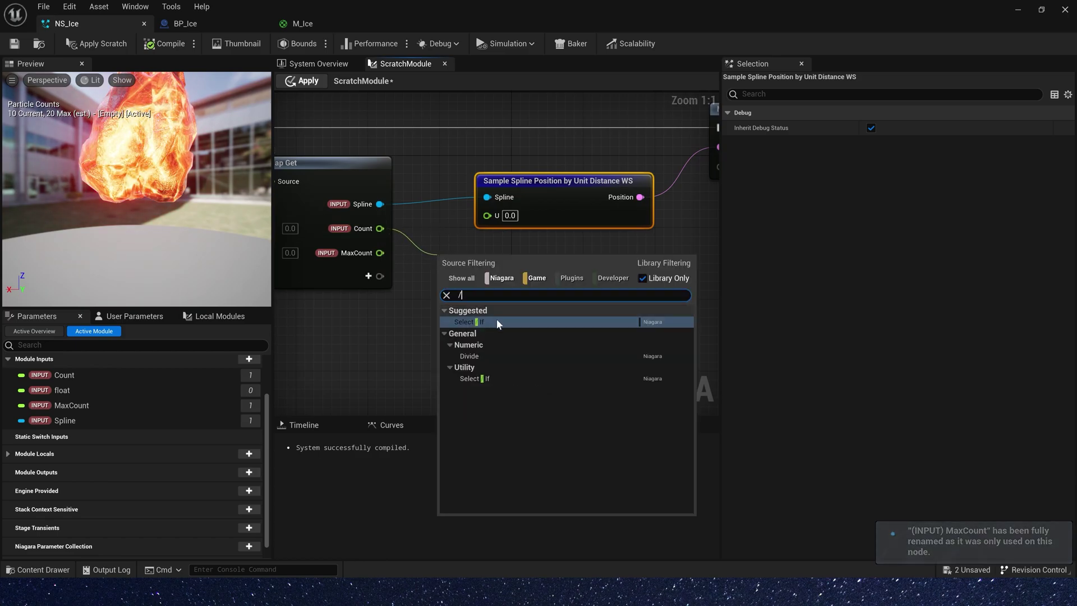
click(475, 355)
drag(380, 252, 437, 294)
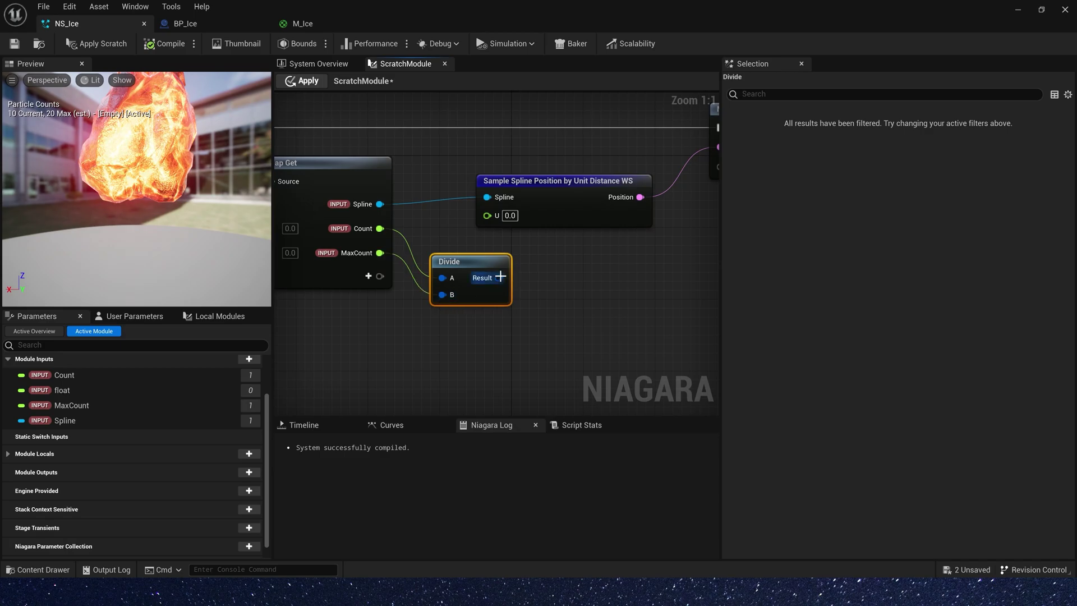
drag(500, 277, 482, 226)
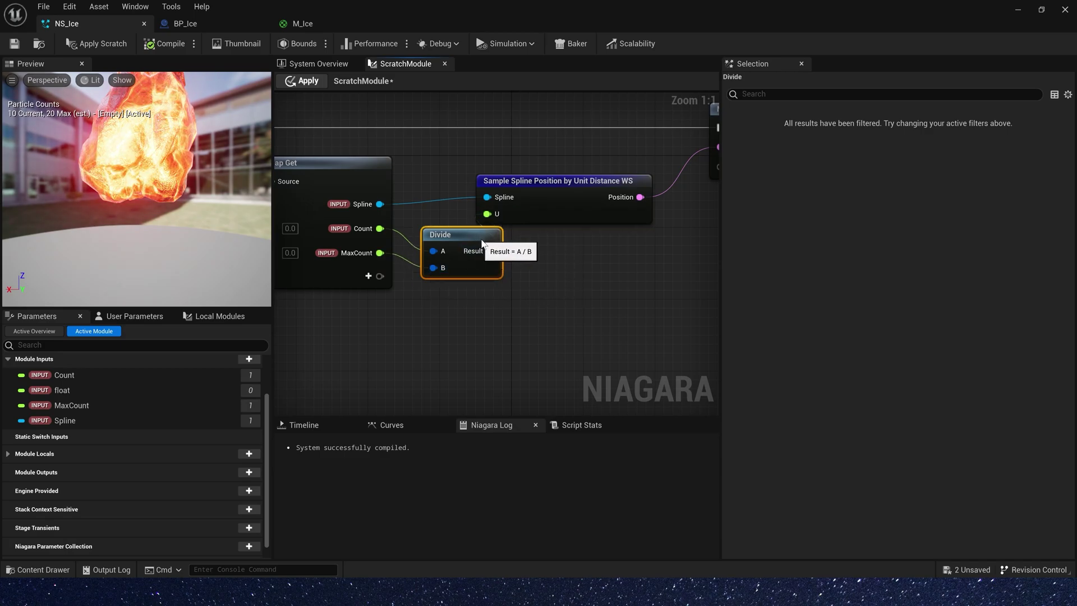
drag(466, 172, 491, 170)
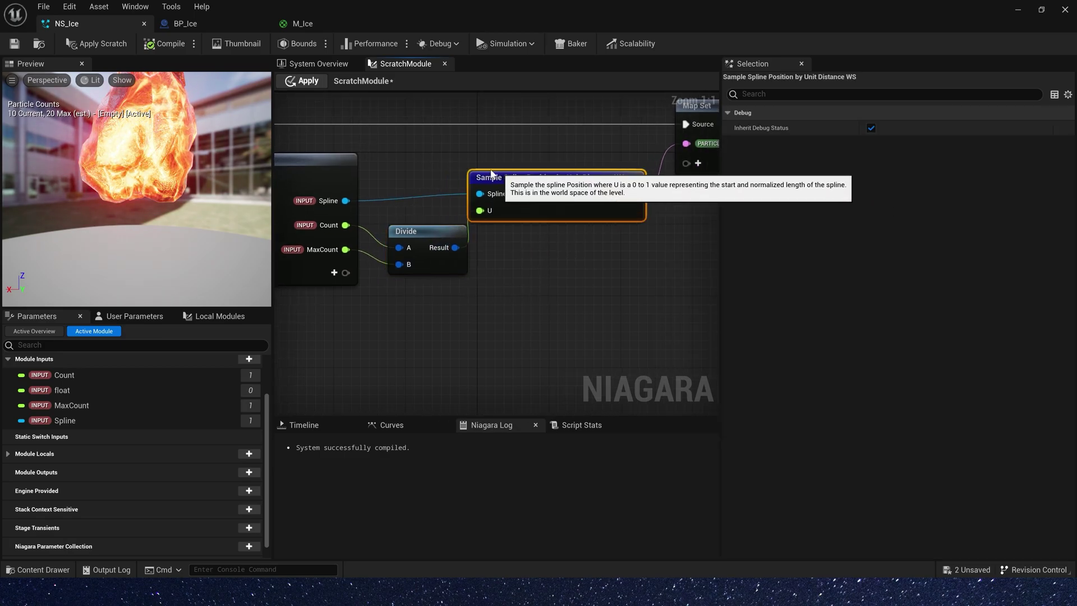
click(302, 84)
Set the Emitter State's Life Cycle Mode to Self and its Loop Behavior to Multiple.
click(305, 65)
click(487, 178)
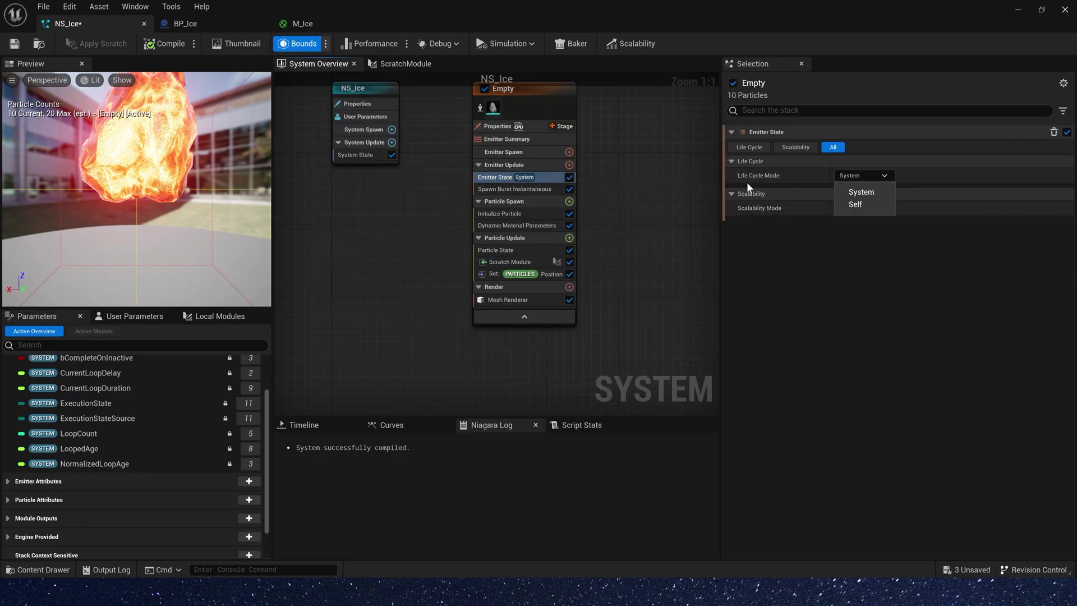
click(858, 203)
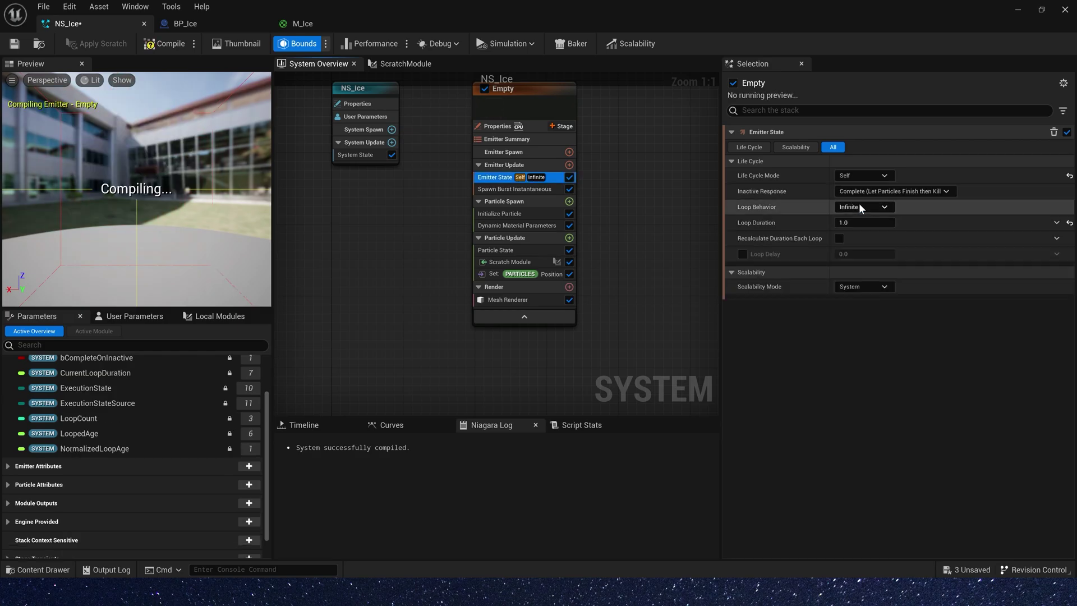
click(875, 248)
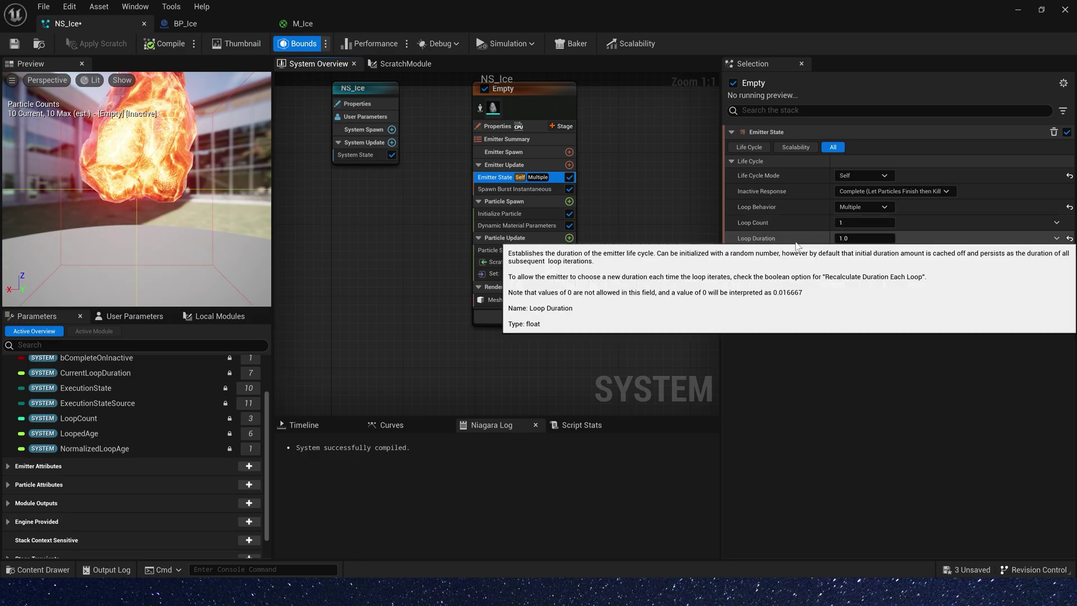
mouse_move(797, 251)
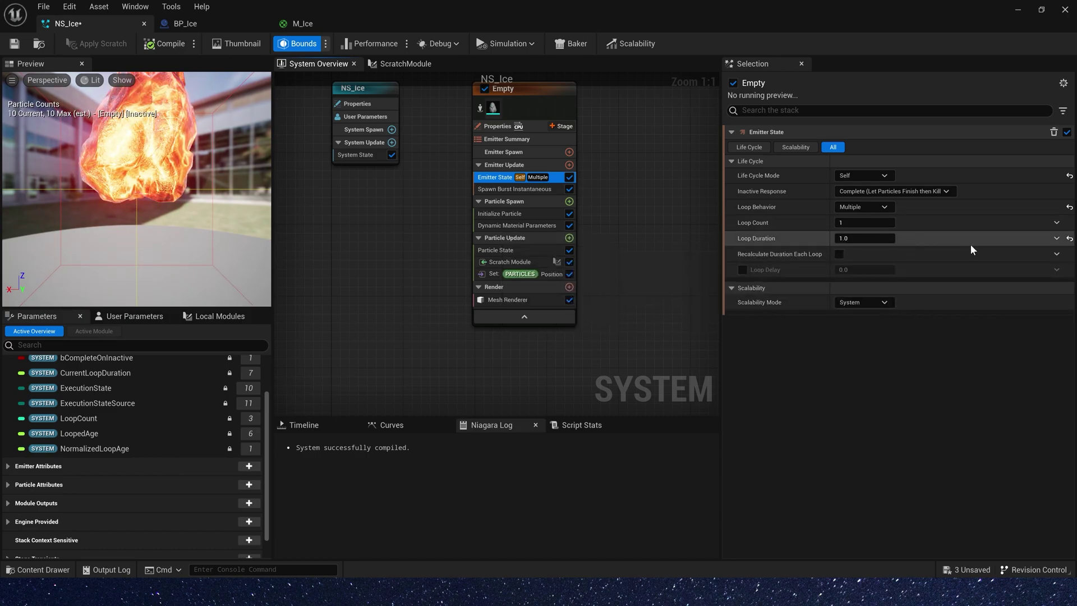
Add an int32 user parameter named Loop Count to NS_Ice.
click(1057, 239)
click(130, 316)
click(250, 354)
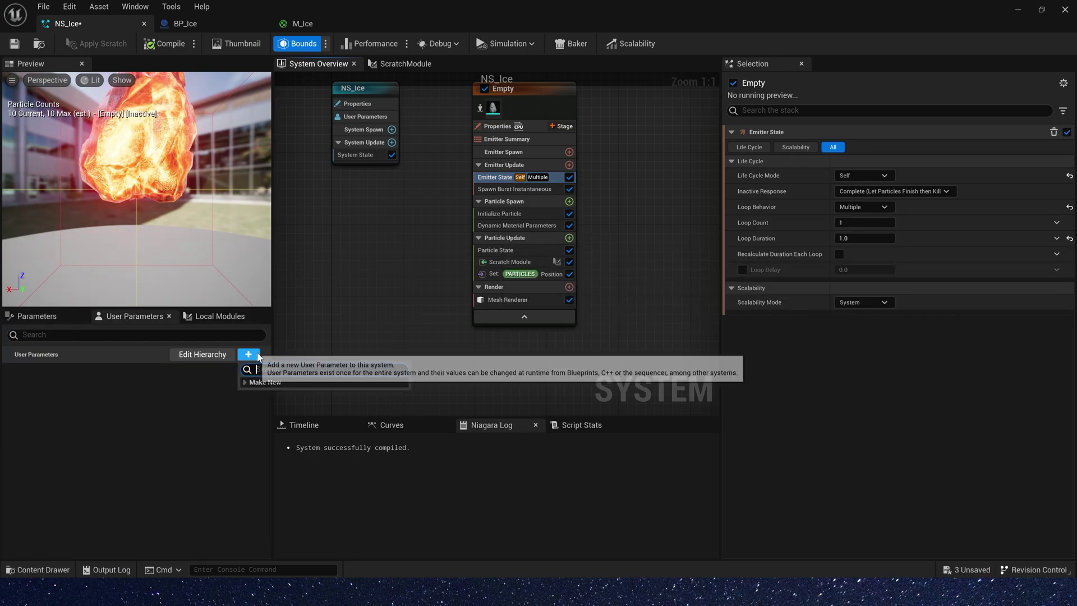
text(int)
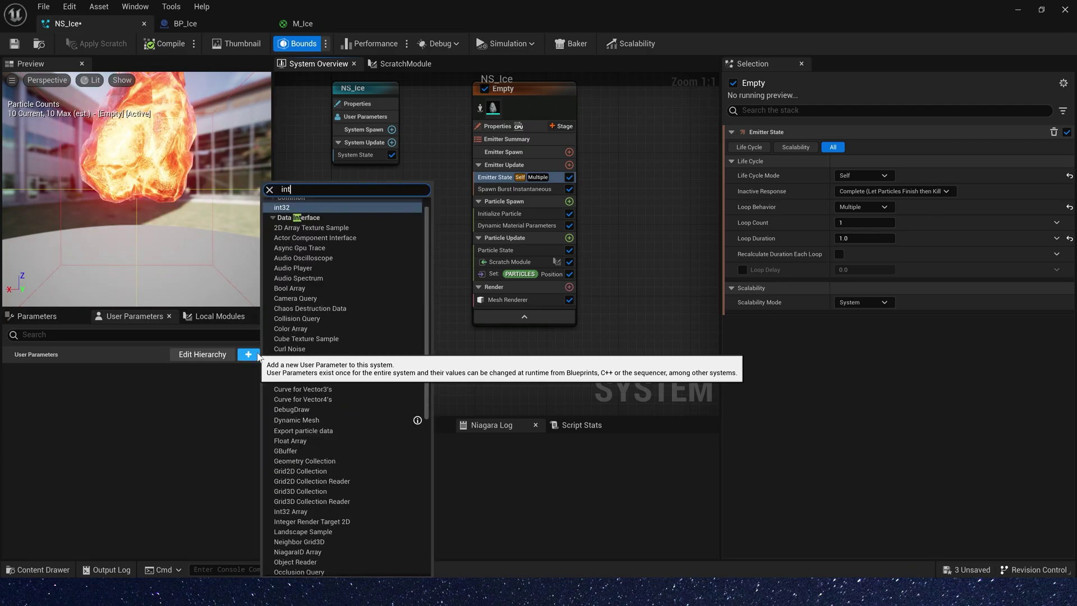
key(Return)
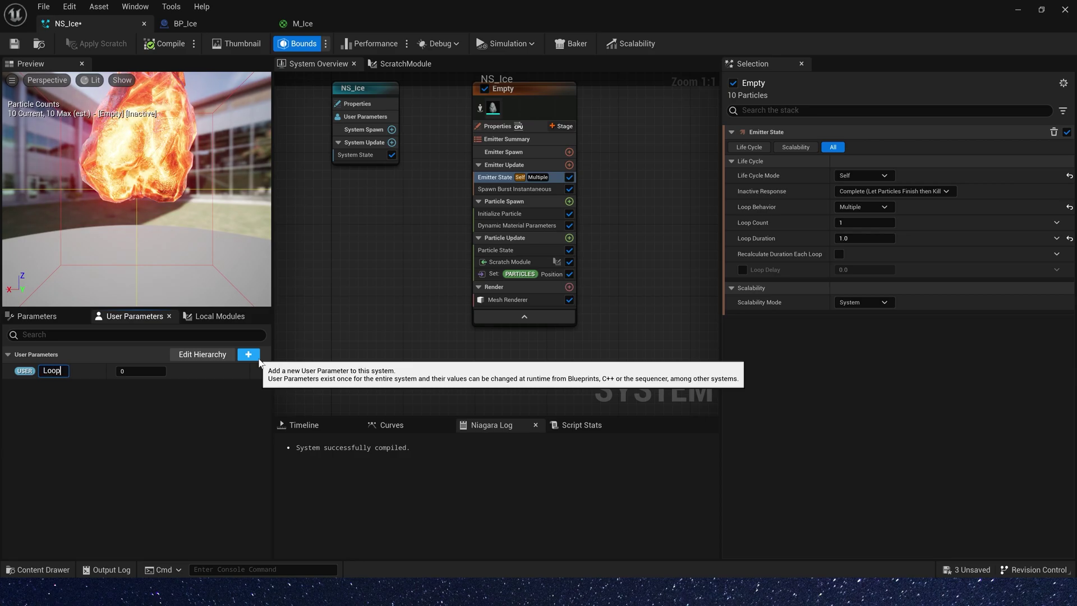
text(Loop Coun)
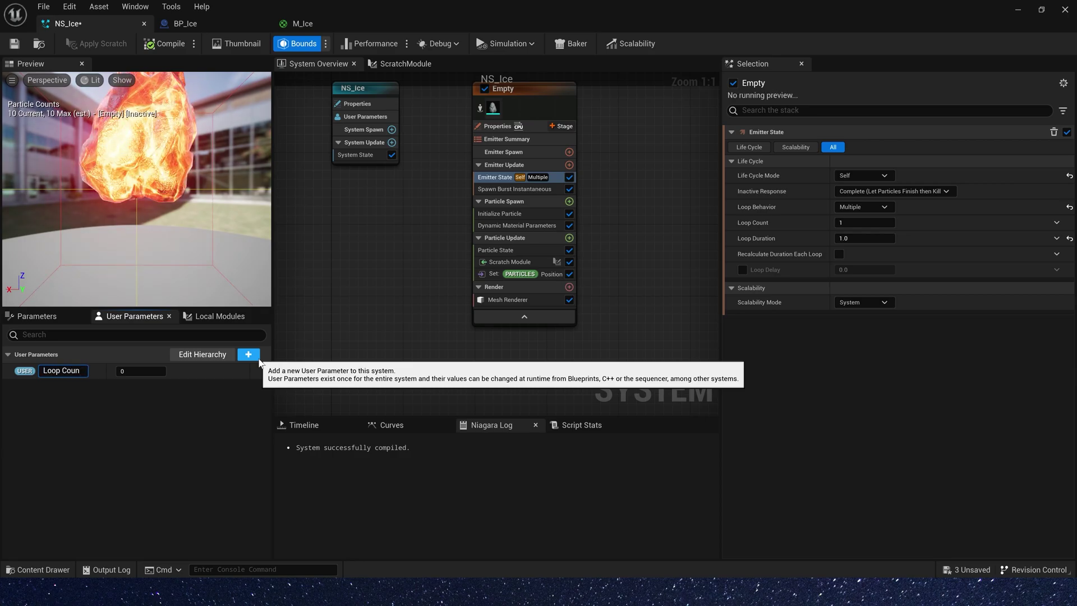
text(t)
key(Return)
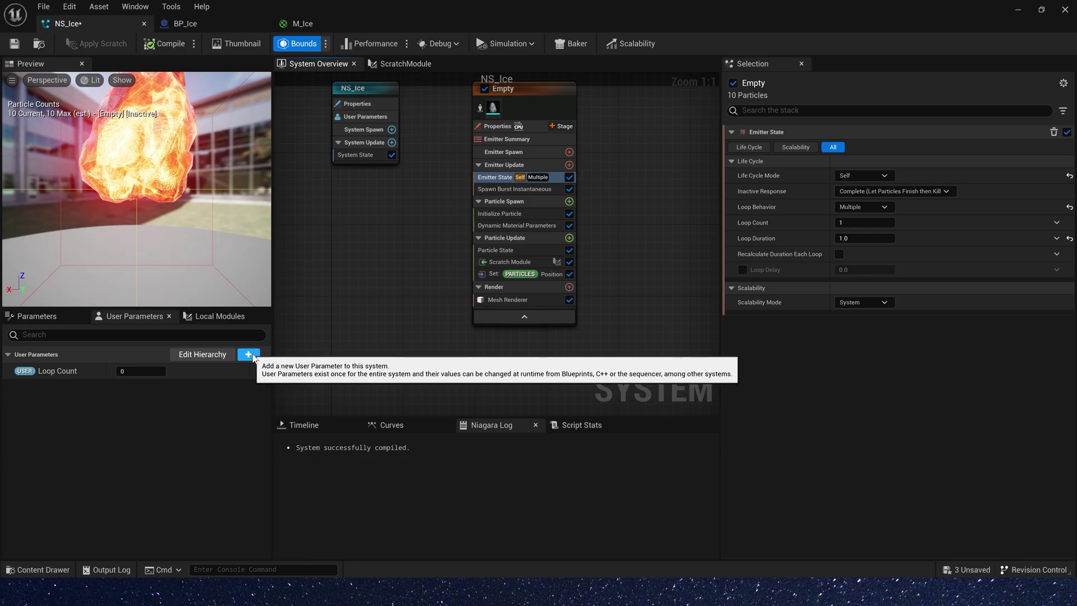
Add a float user parameter named Loop Duration to NS_Ice.
click(254, 358)
text(float)
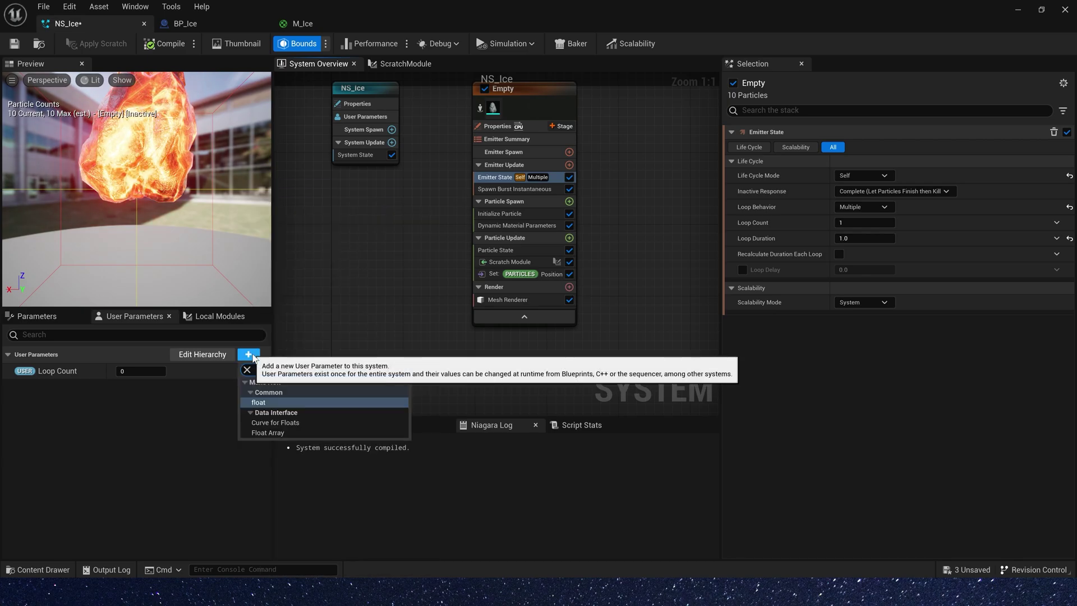
key(Return)
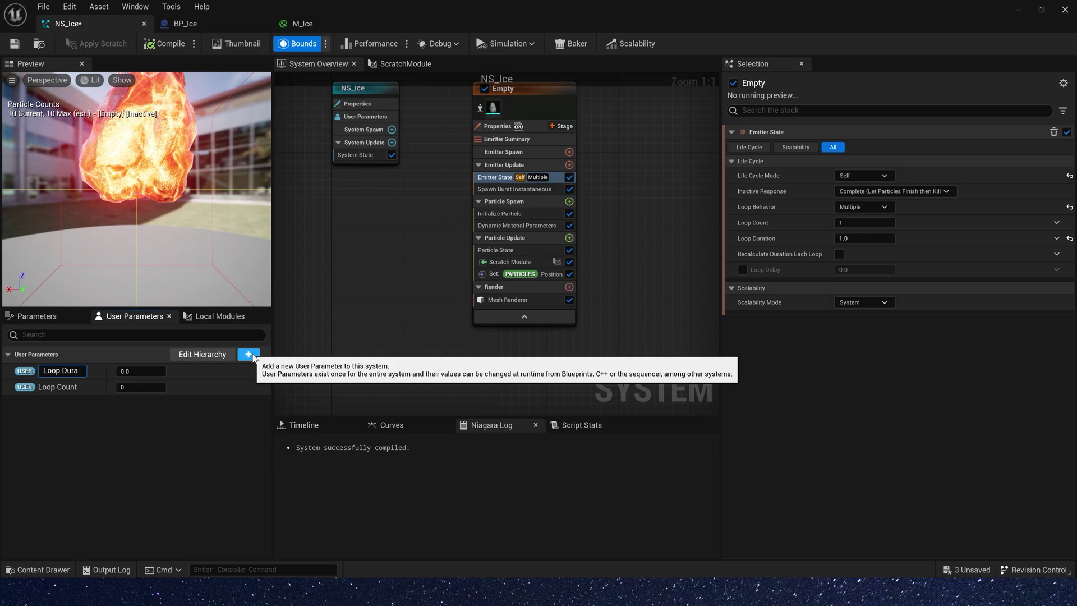
text(n)
key(Return)
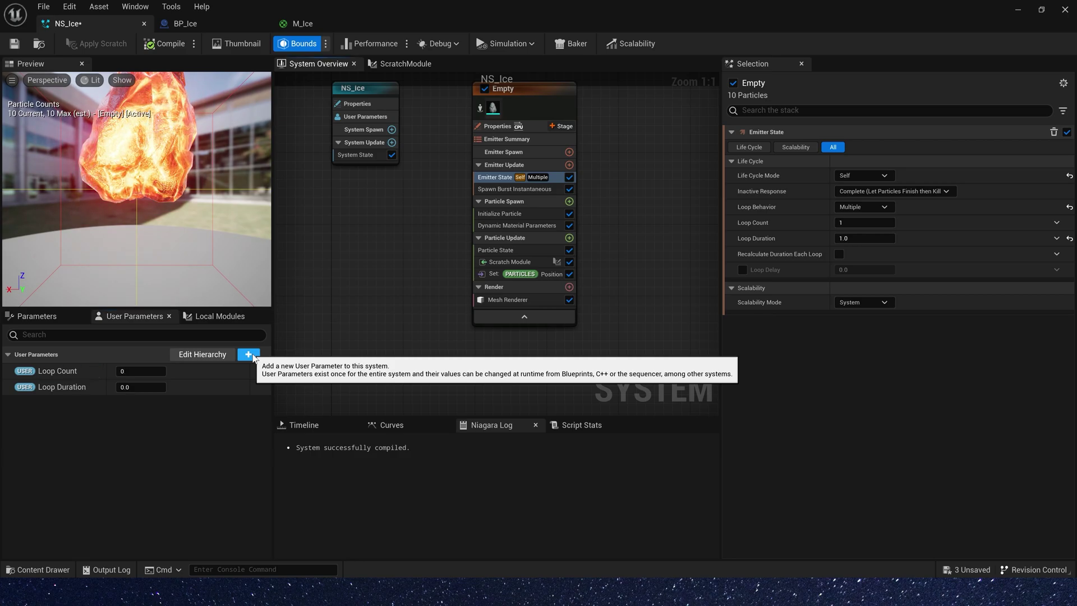
Link the Emitter State's Loop Count and Loop Duration to the matching user parameters, and set those to 10 and 0.1.
drag(59, 371, 337, 369)
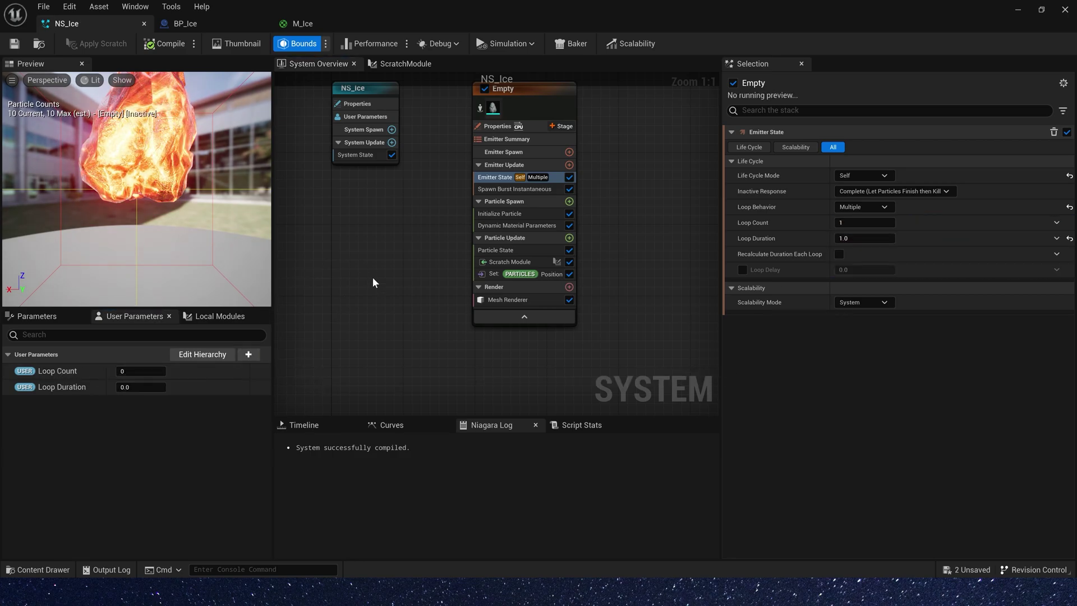
drag(70, 373, 864, 222)
drag(62, 387, 859, 236)
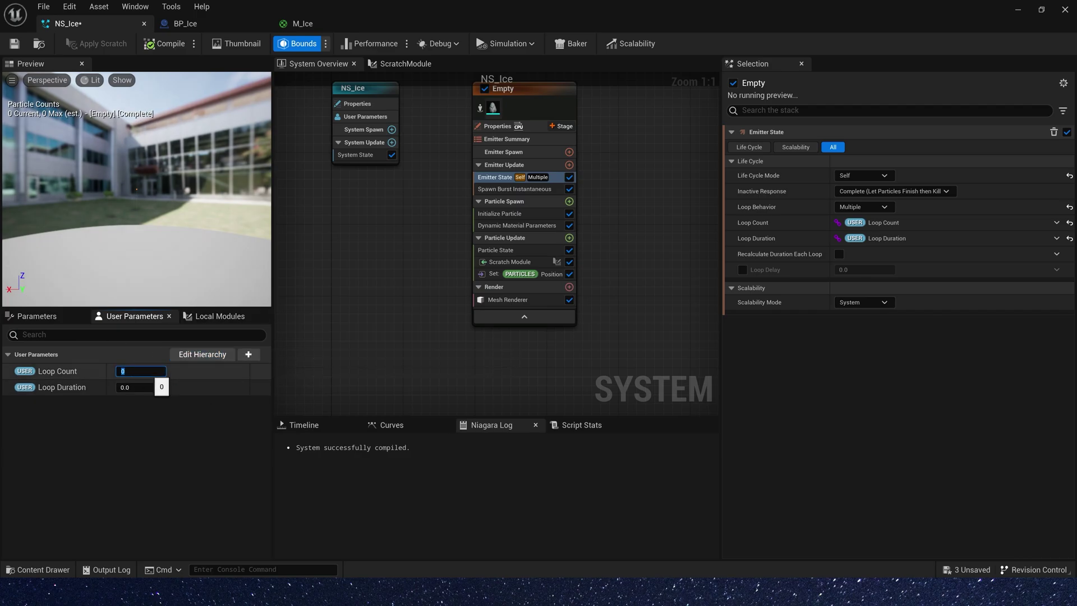
key(Tab)
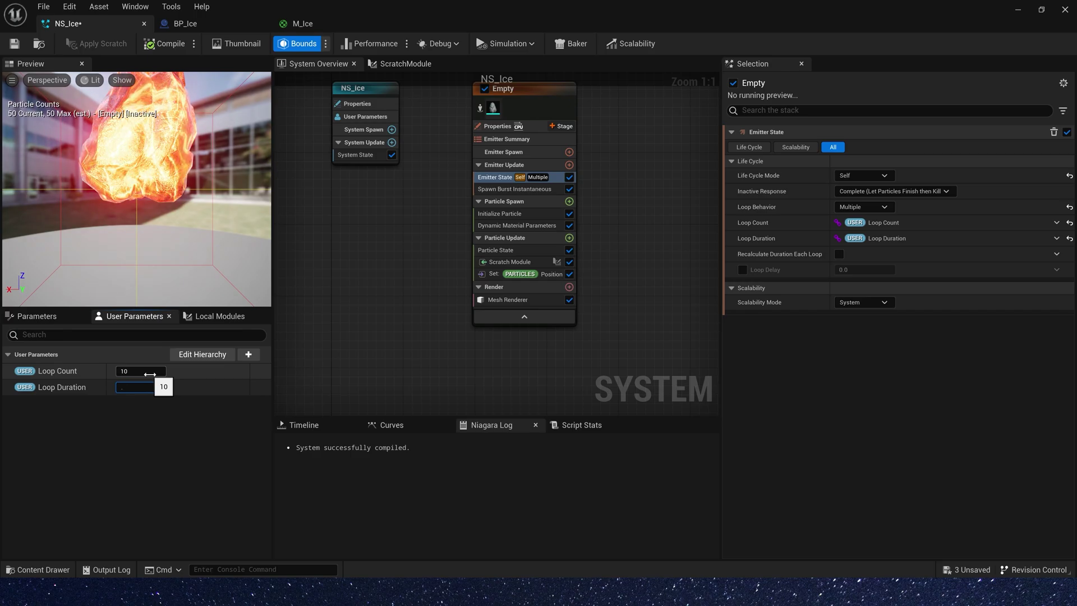
key(Return)
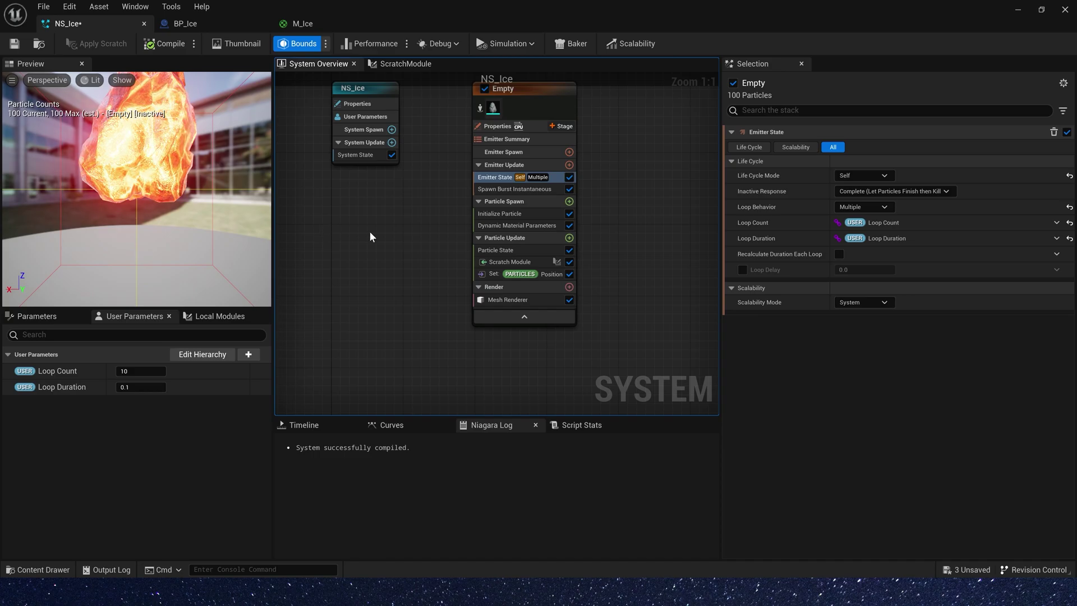
Add an int32 user parameter named Spawn Count, link it to Spawn Burst Instantaneous's Spawn Count, and set it to 10.
click(505, 189)
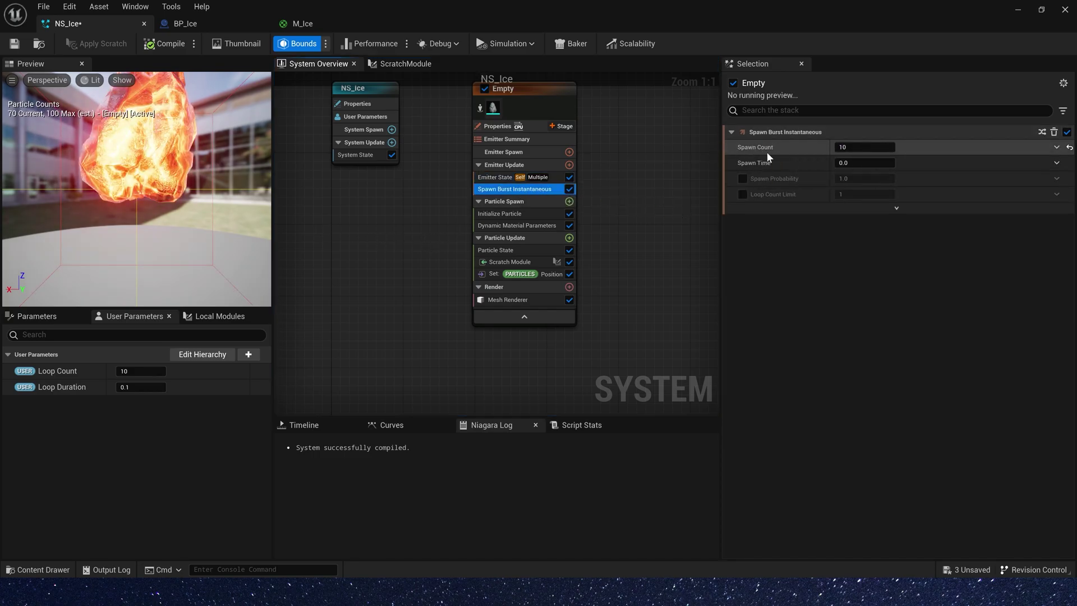
click(249, 354)
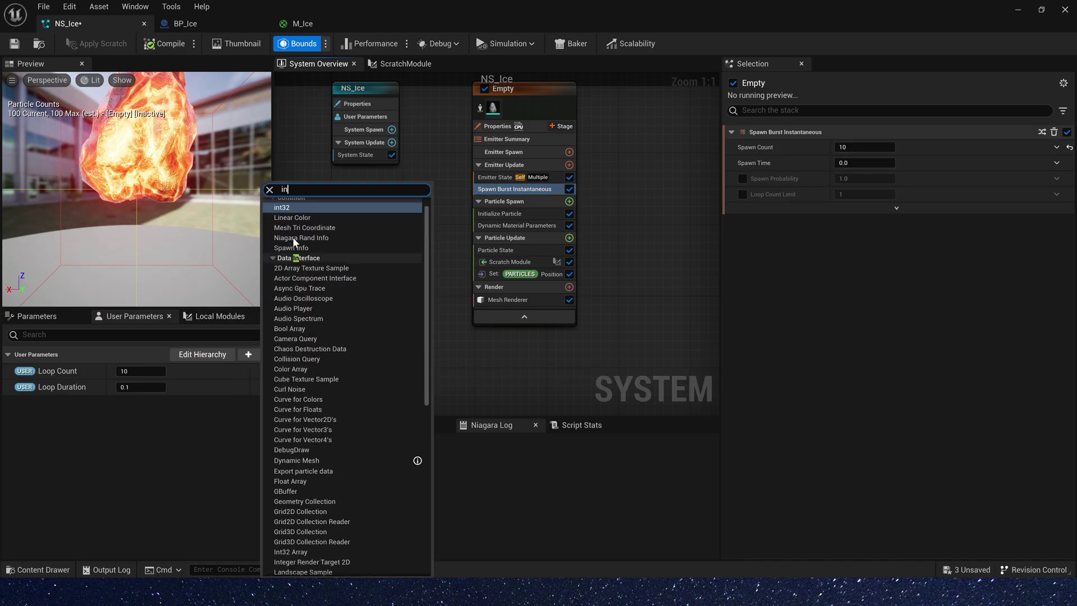
click(293, 237)
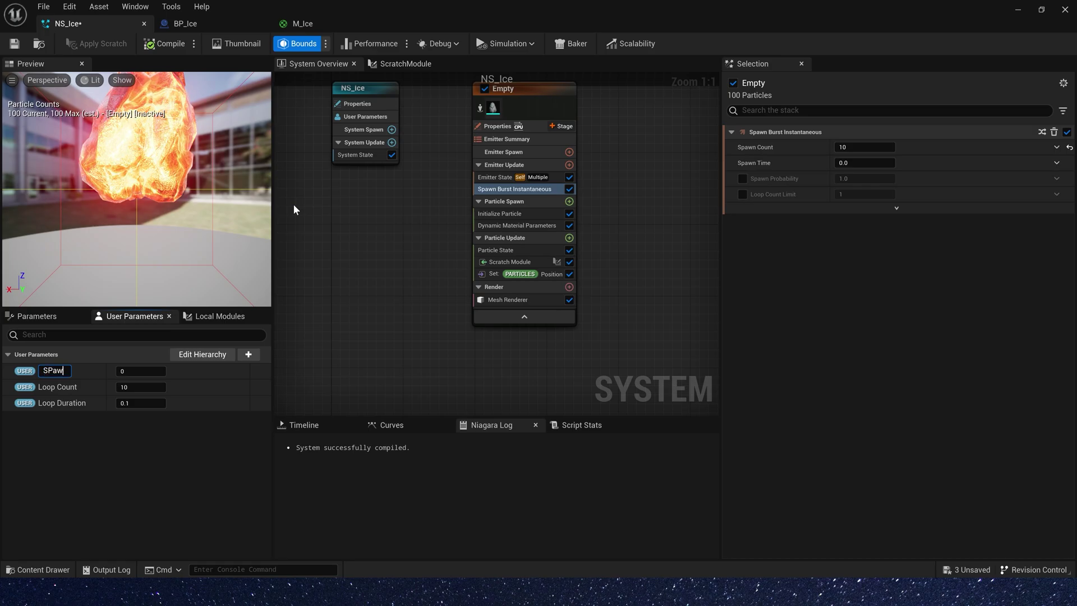
text(Spawn Count)
key(Return)
drag(60, 403, 857, 149)
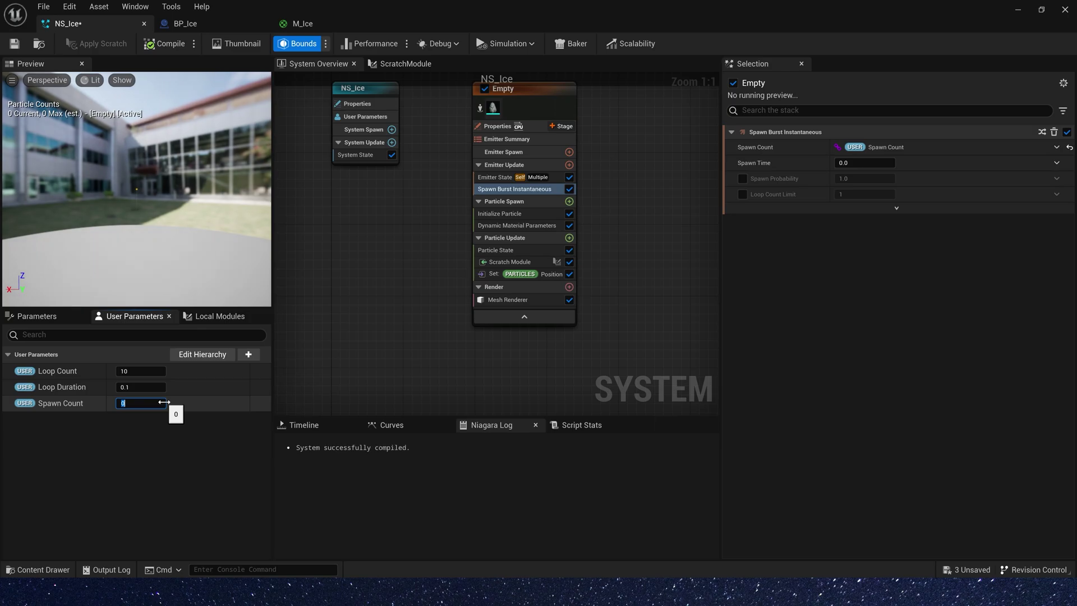
key(Return)
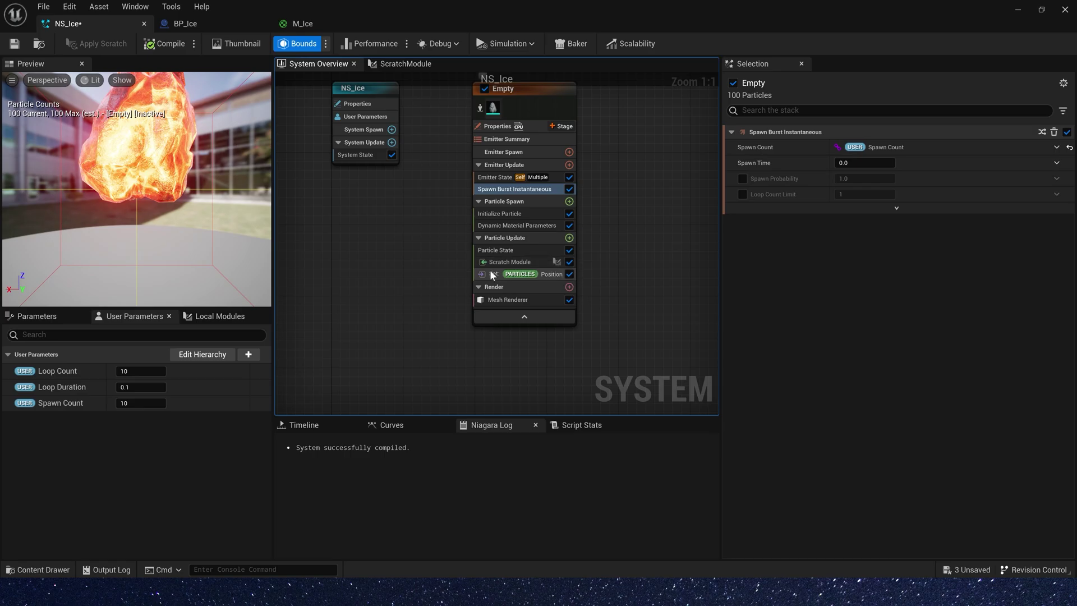
Replace the Scratch Module's Count input with a Multiply Float by Int dynamic input.
click(508, 262)
key(Return)
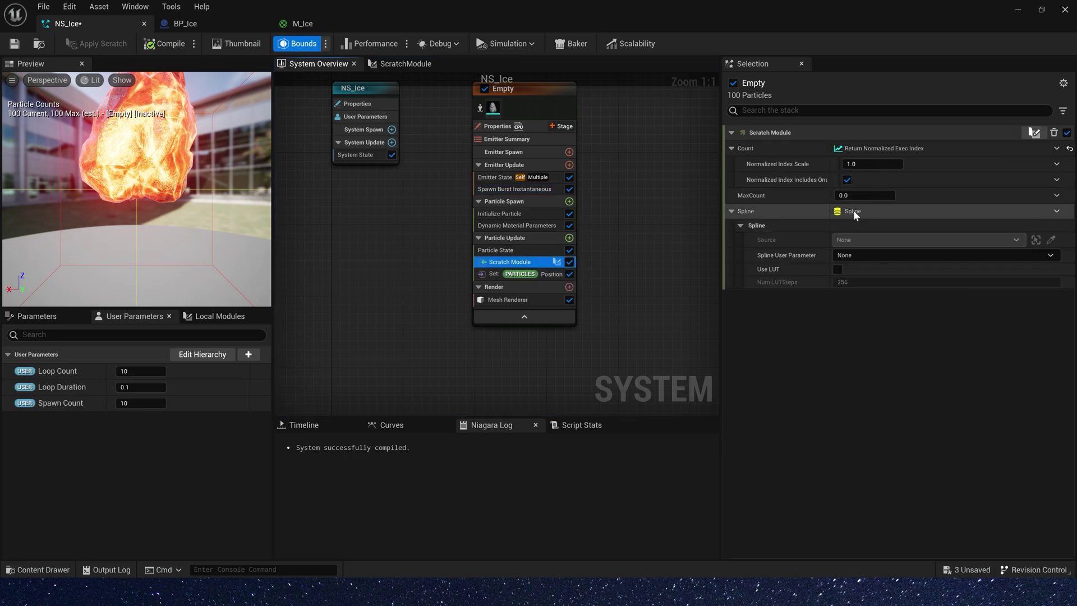
click(404, 66)
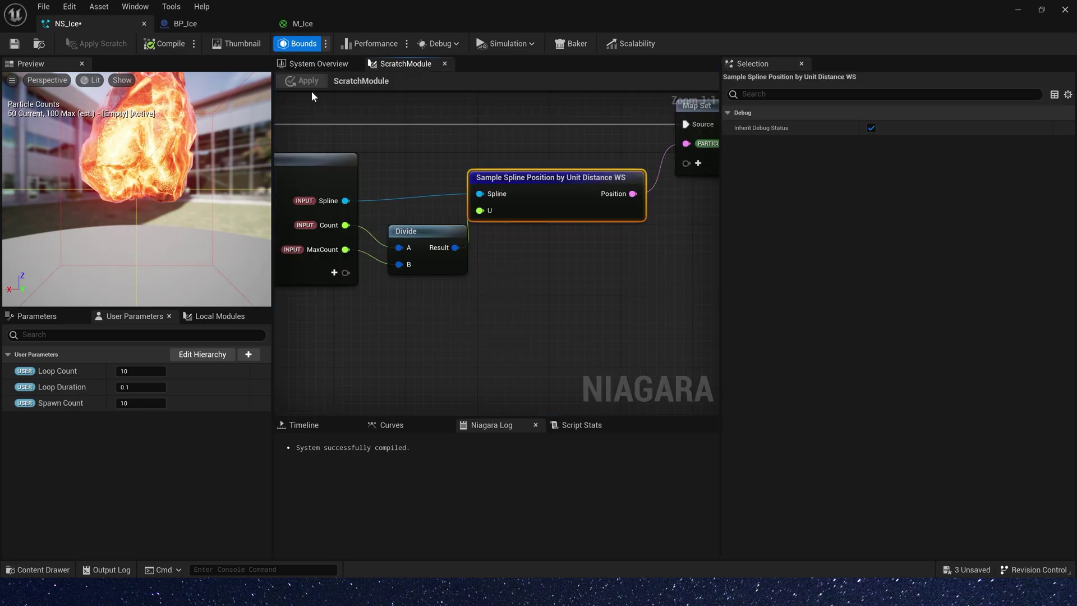
click(310, 65)
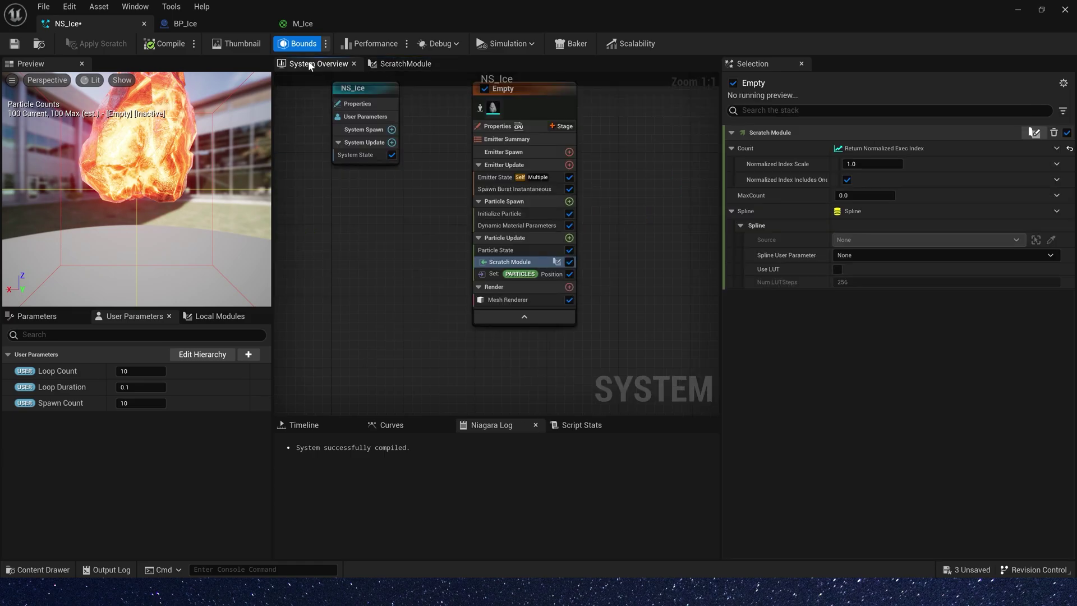
click(1070, 148)
click(1057, 148)
text(i)
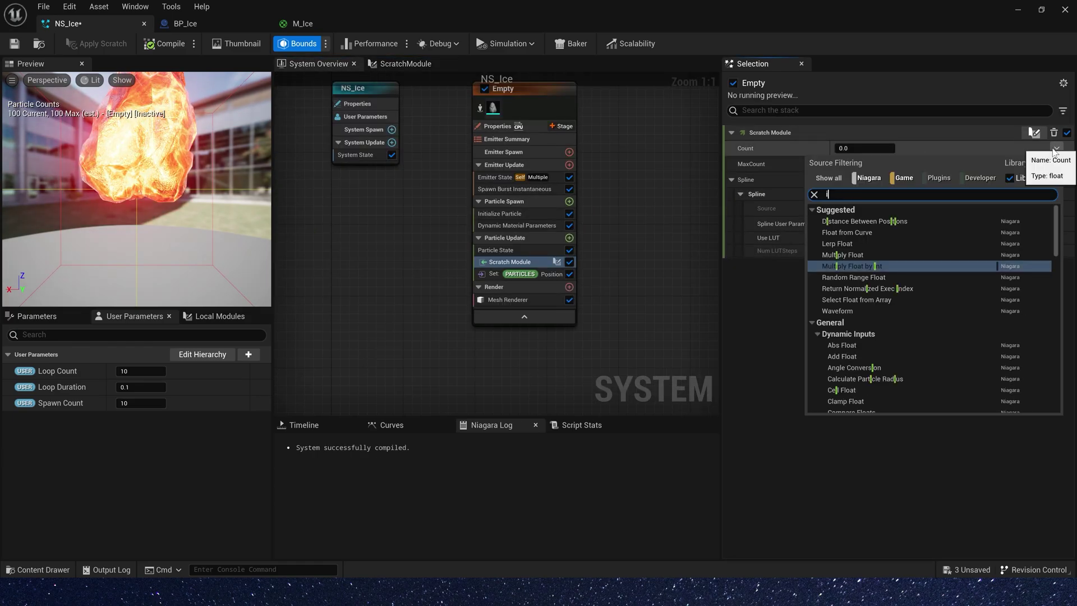
text(nt)
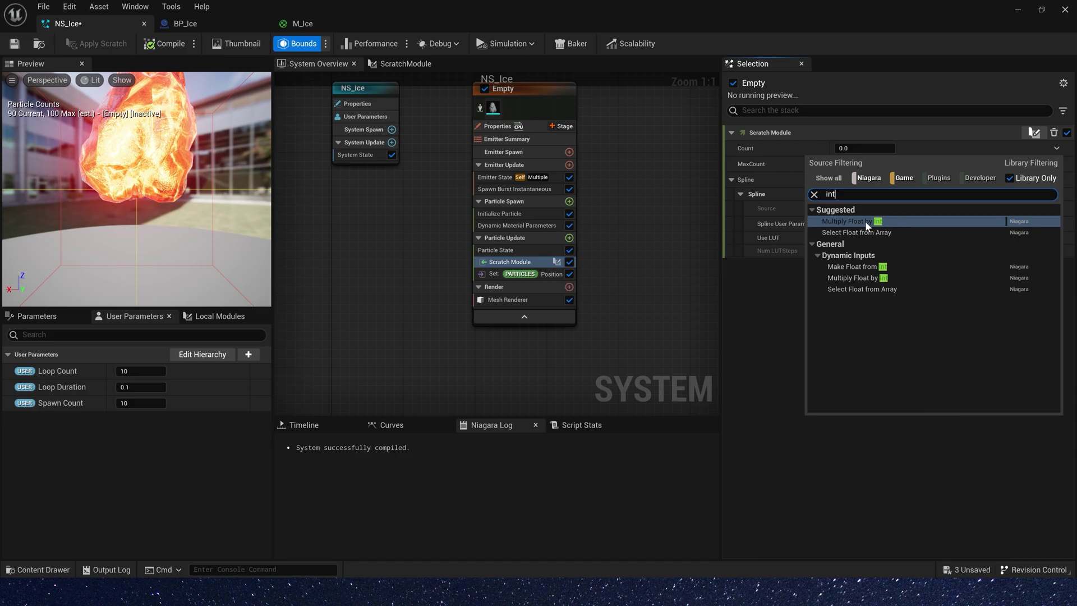
click(866, 221)
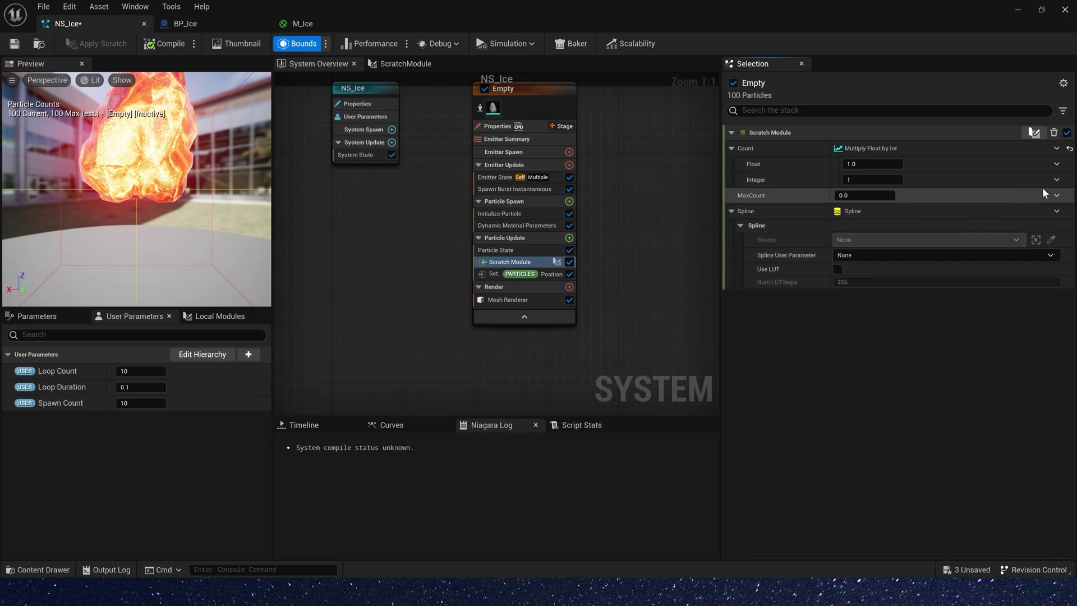
Drive the Integer value of Count's Multiply Float by Int with Return Particle IDAttributes.
click(1057, 180)
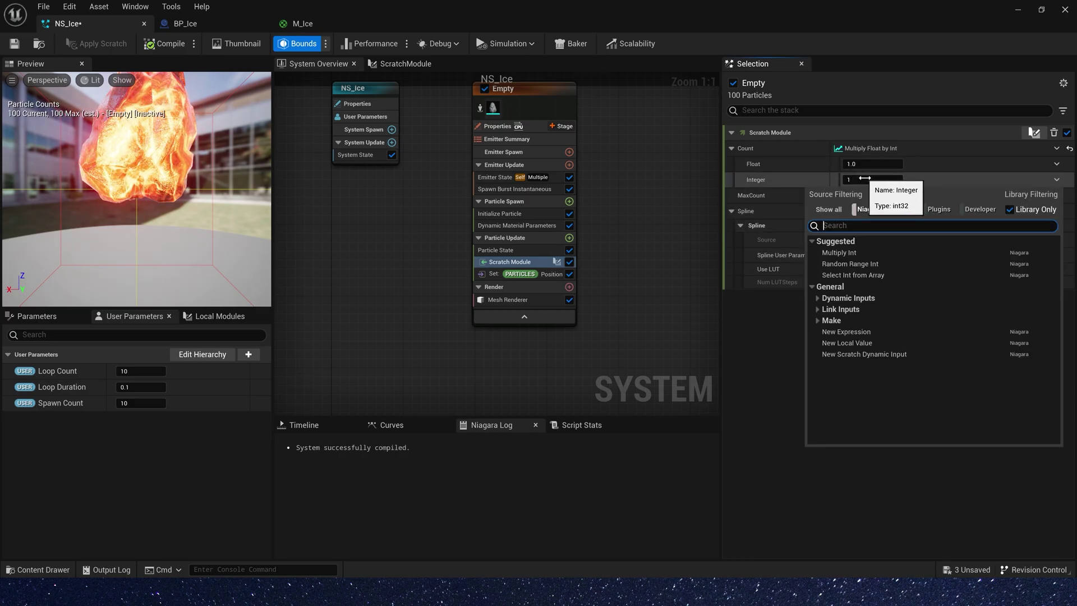
text(index)
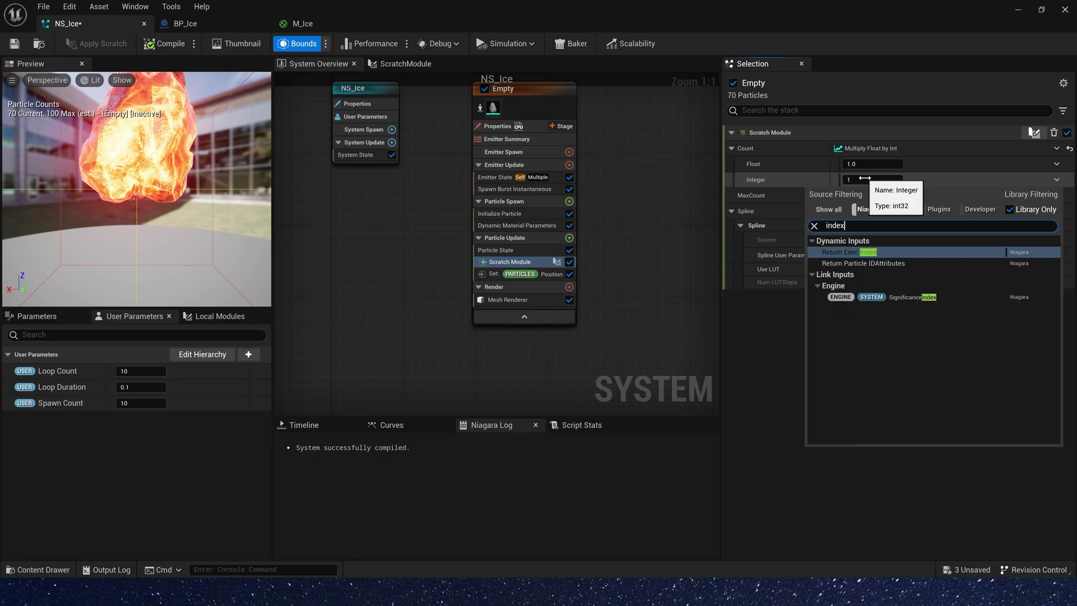
click(897, 262)
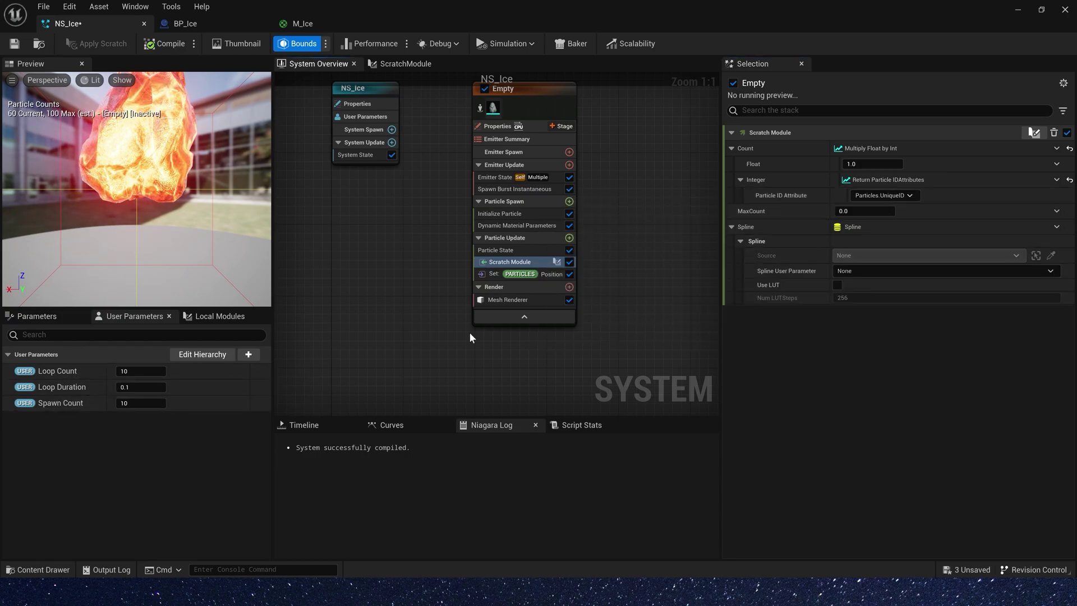
Set the Scratch Module's MaxCount to Multiply Float by Int, with Multiply Int as its Integer value.
click(1057, 211)
text(mul)
click(875, 318)
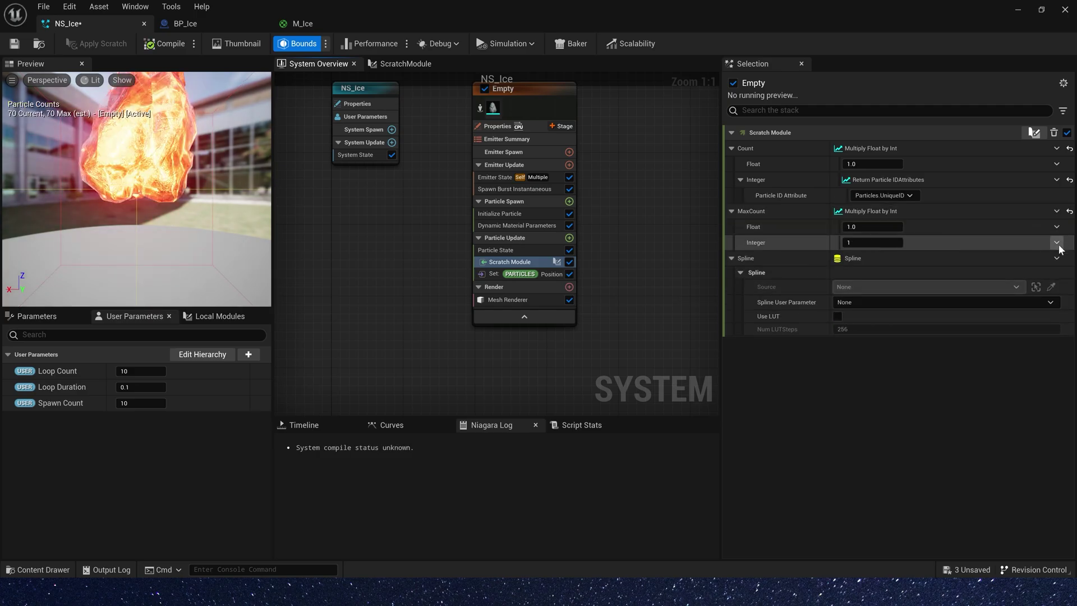
click(1057, 242)
text(mul)
click(880, 317)
Link Multiply Int's A to the Loop Count user parameter and B to Spawn Count, and save NS_Ice.
drag(57, 371, 880, 257)
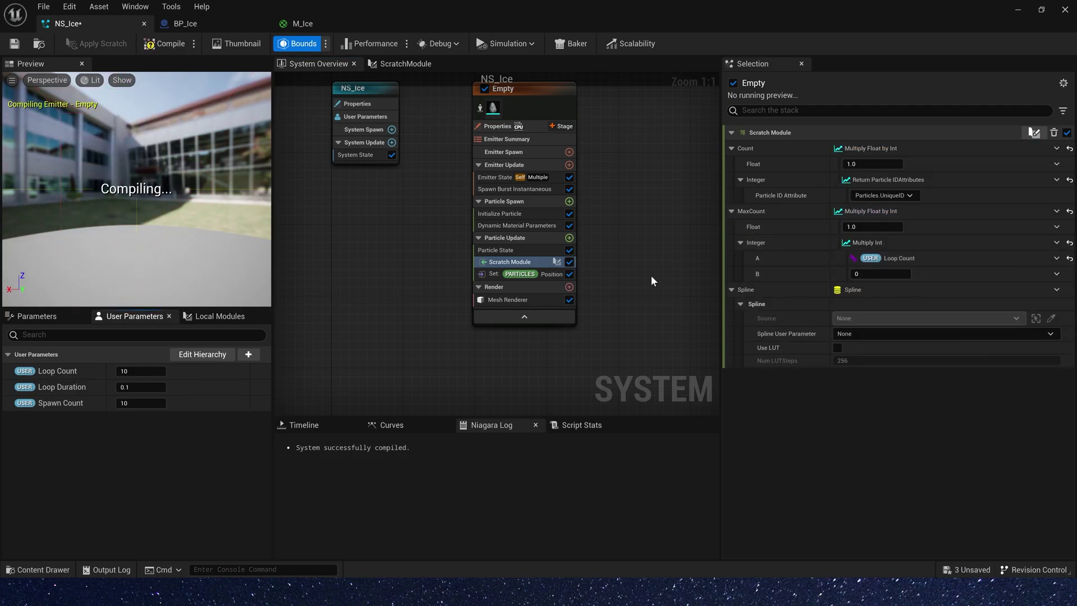
drag(56, 403, 870, 271)
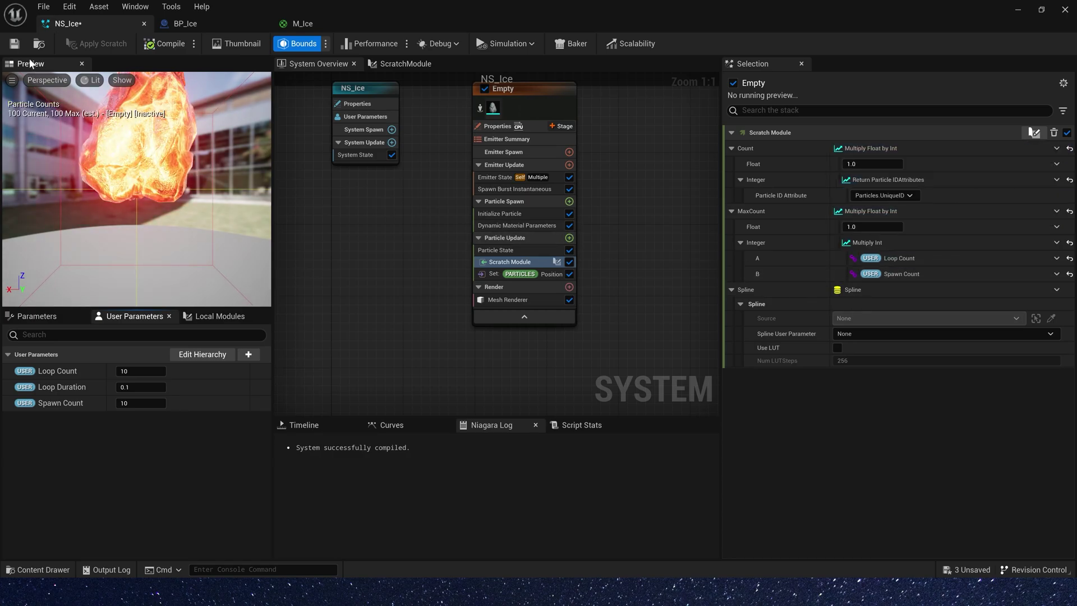
click(14, 43)
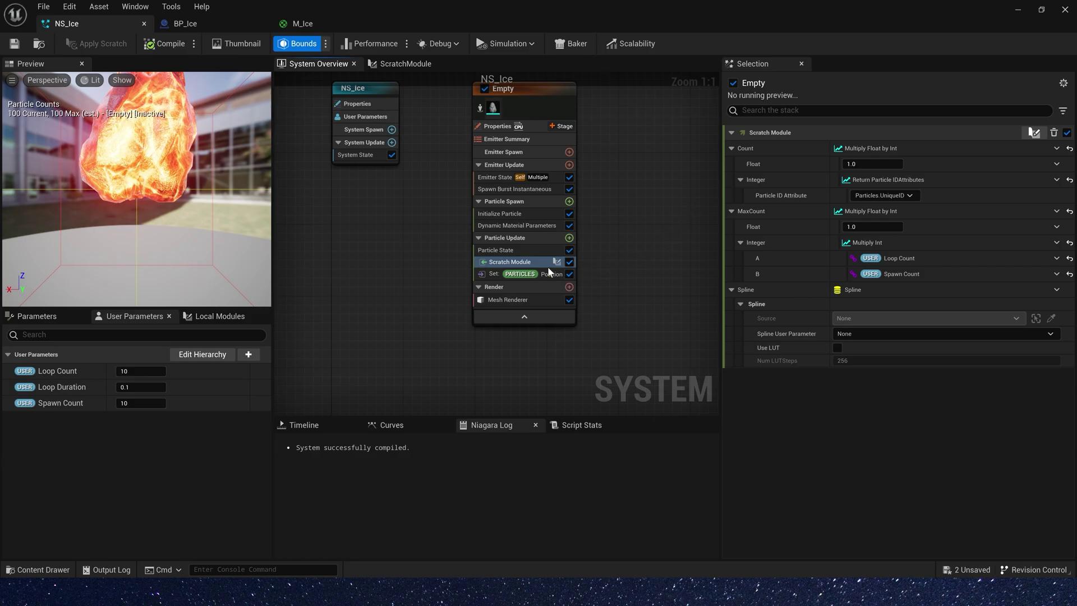
Open the Scratch Module graph and add a Remap Range node below the Divide node, with Count feeding its Value.
double_click(527, 267)
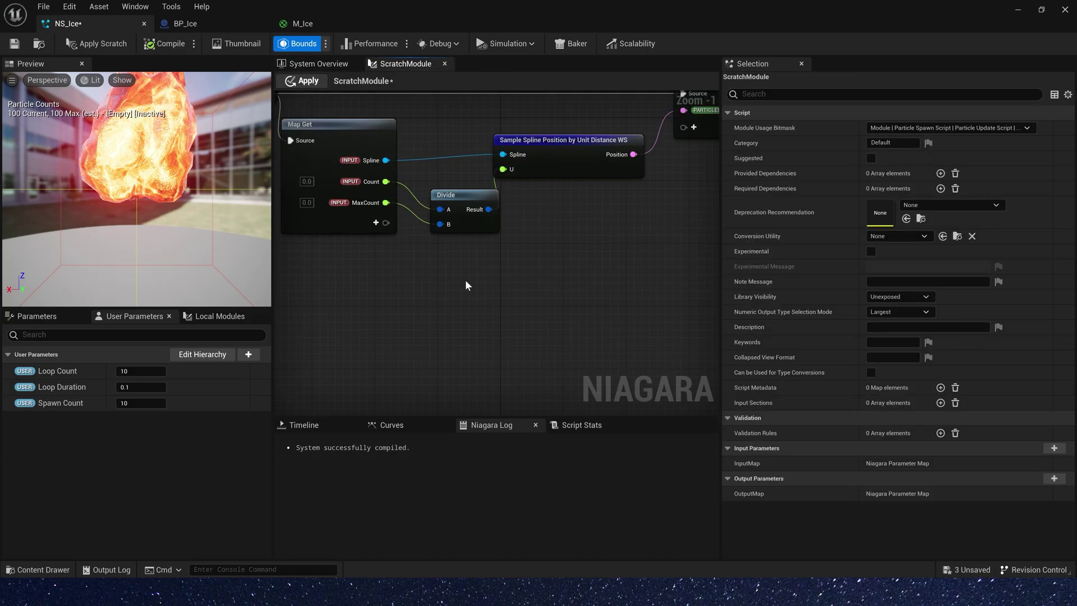
drag(386, 182, 483, 293)
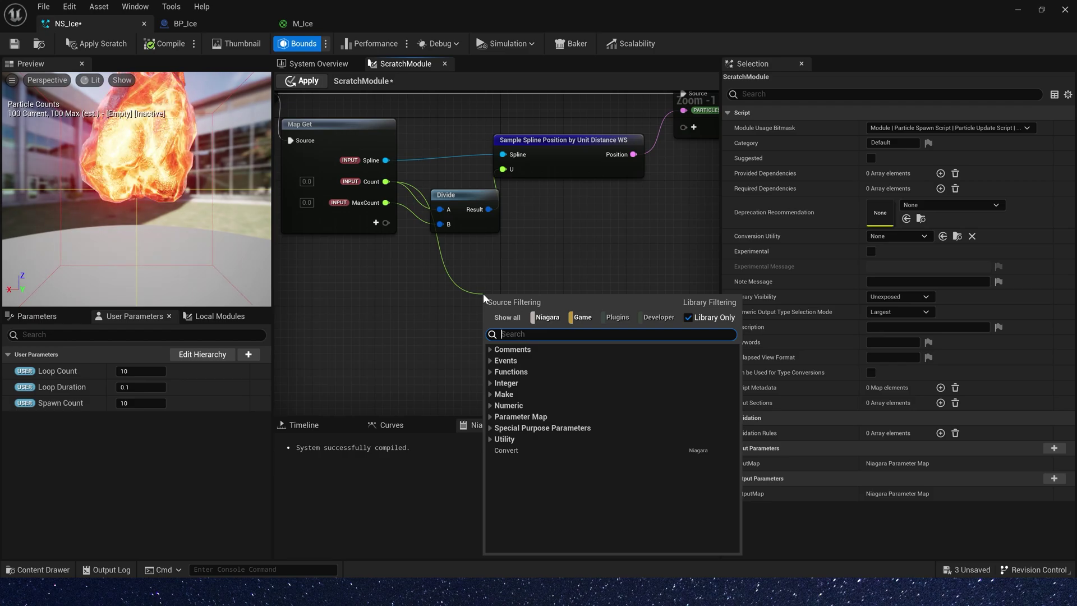
text(remap)
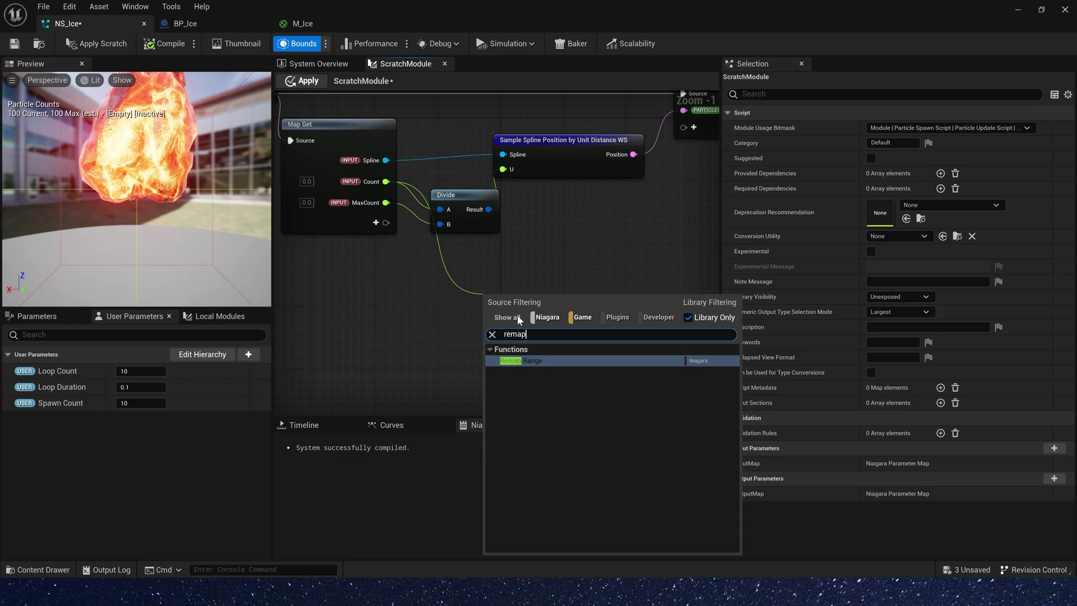
key(Return)
drag(614, 321, 654, 329)
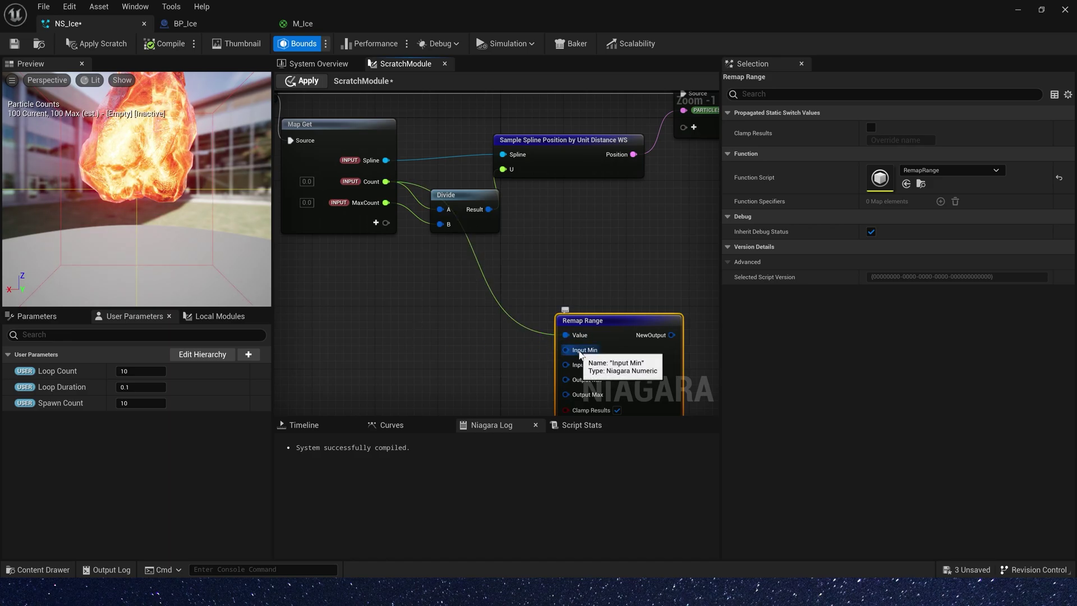
Convert the Remap Range node's Input Min and Input Max pins to float.
right_click(581, 355)
mouse_move(629, 374)
click(710, 346)
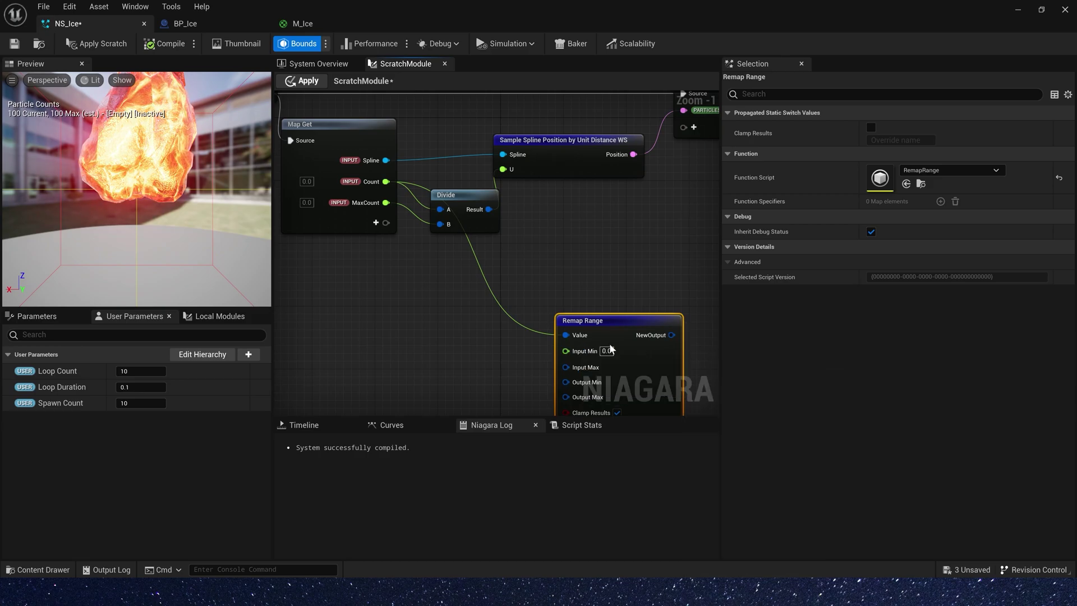
right_drag(582, 290, 578, 239)
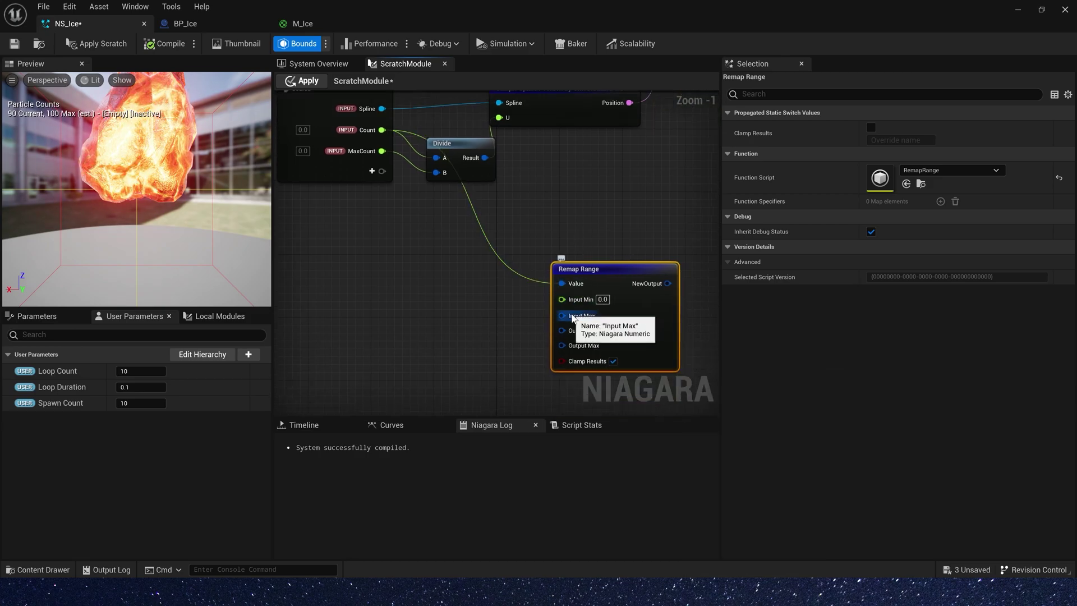
right_click(559, 316)
mouse_move(626, 340)
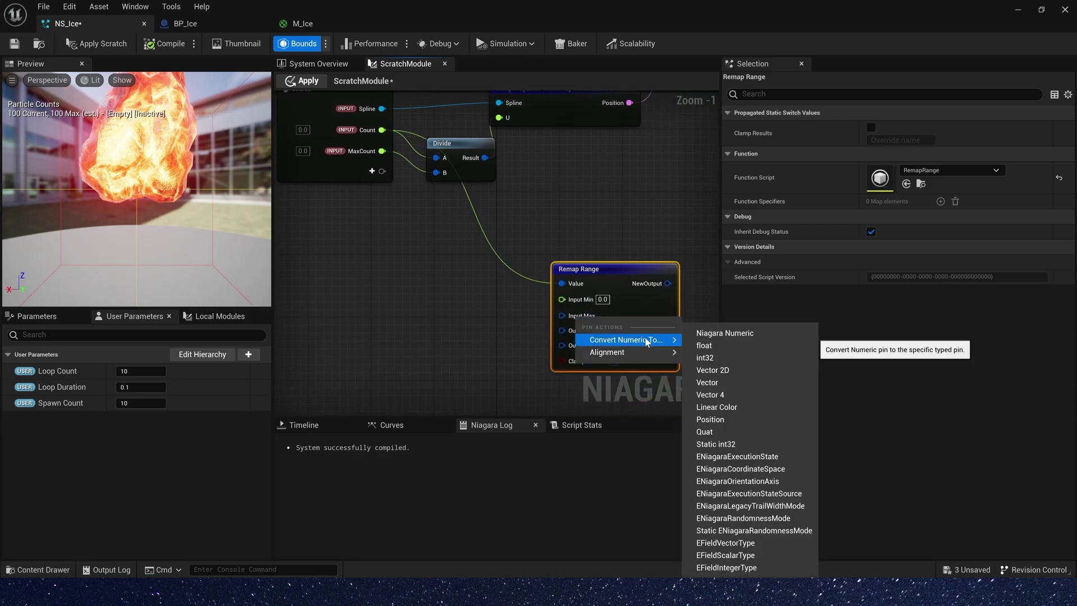
click(710, 347)
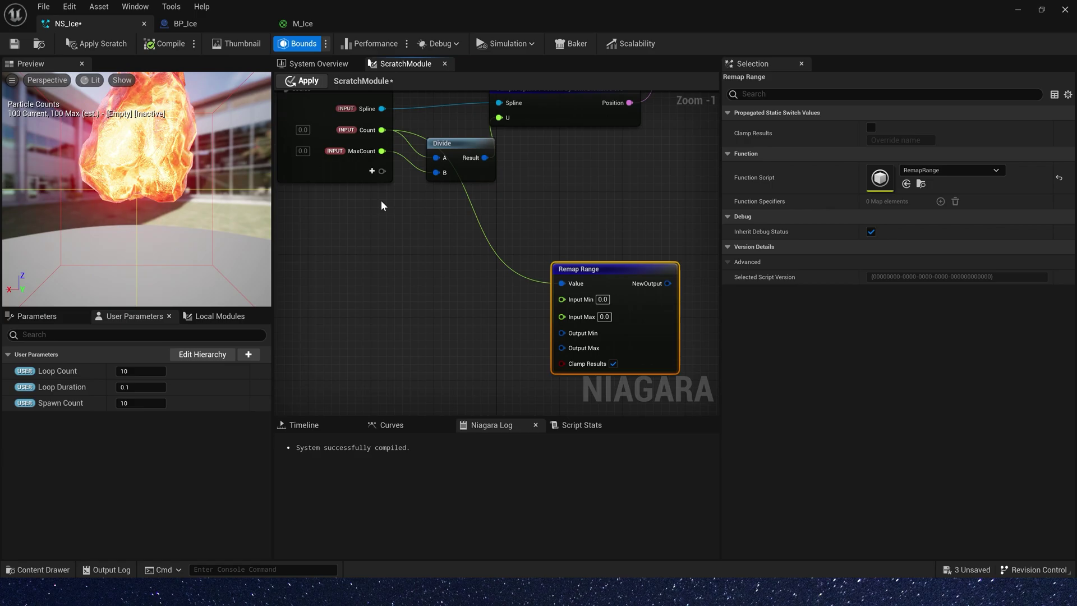
Subtract 1.0 from MaxCount with a Subtract node and connect the result to Remap Range's Input Max.
drag(382, 151, 449, 247)
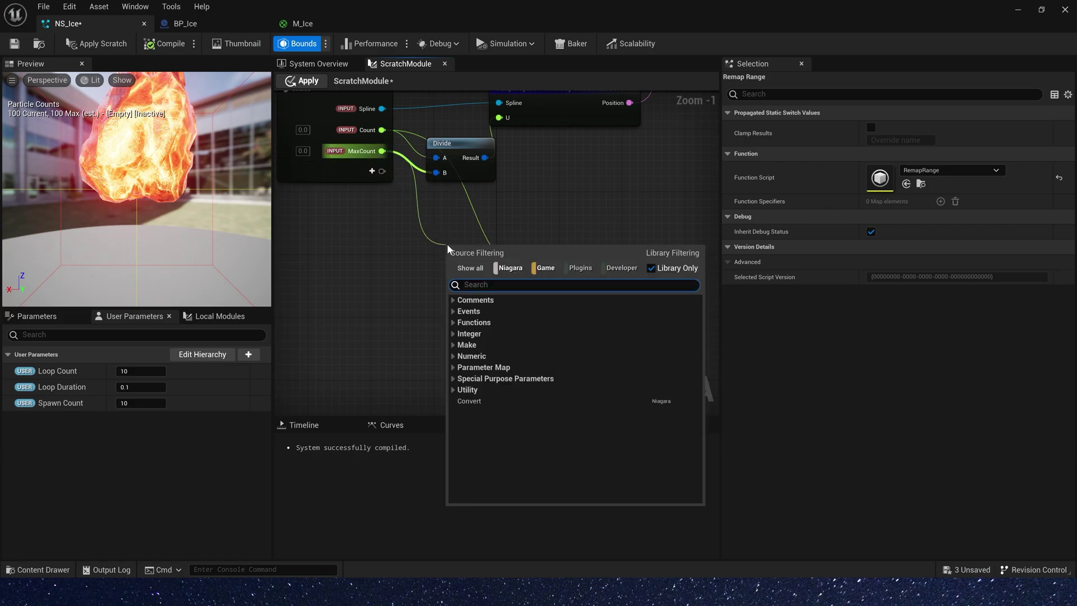
text(-)
click(472, 323)
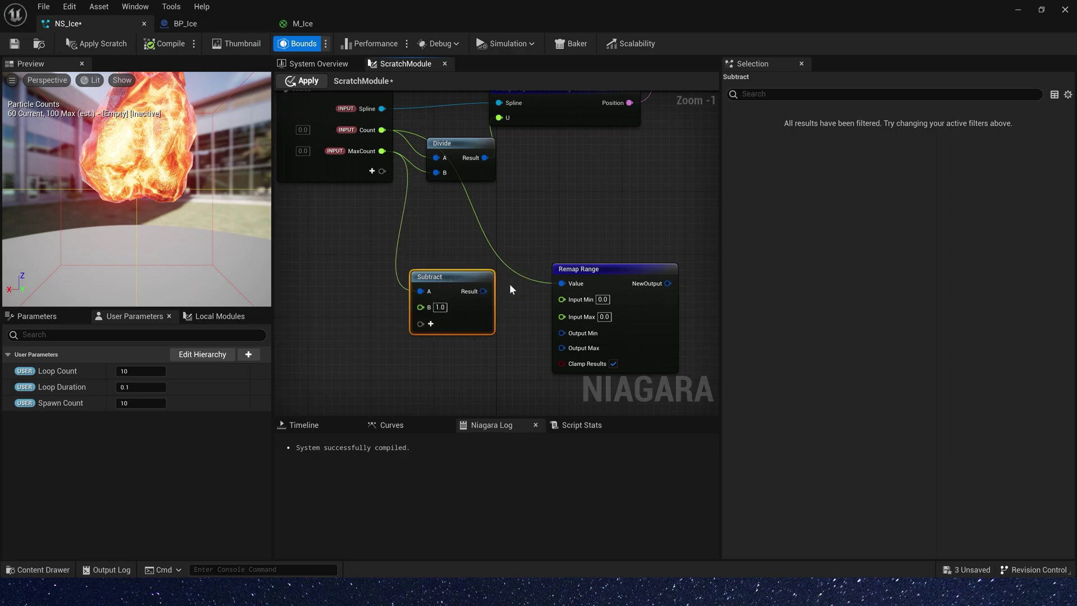
drag(484, 291, 563, 317)
drag(458, 273, 498, 297)
scroll(506, 284, down, 1)
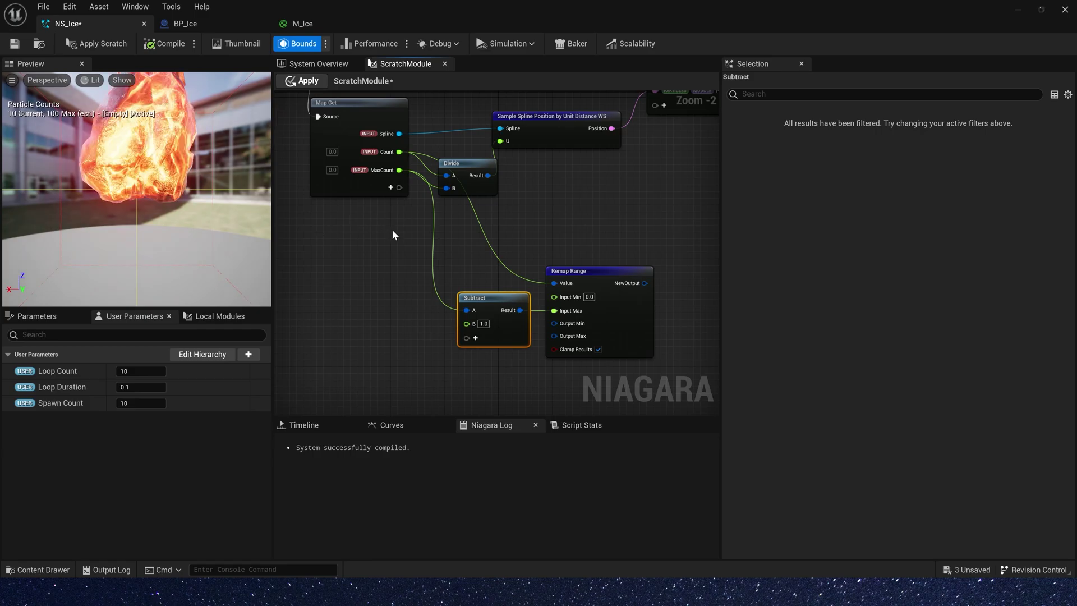
Add a float input named MinSize to the Map Get node.
click(390, 188)
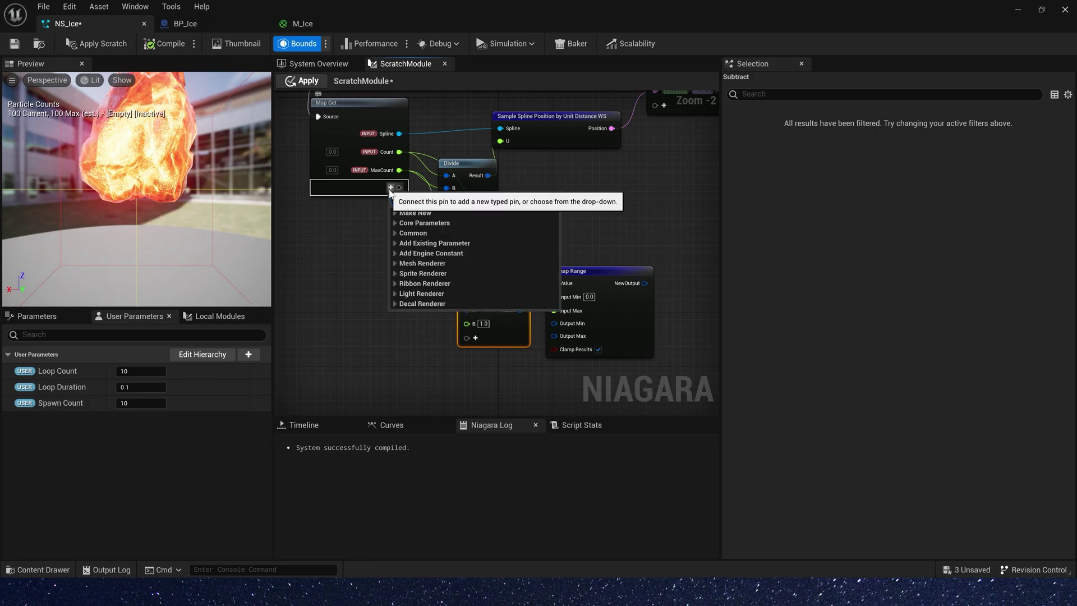
text(float)
key(Return)
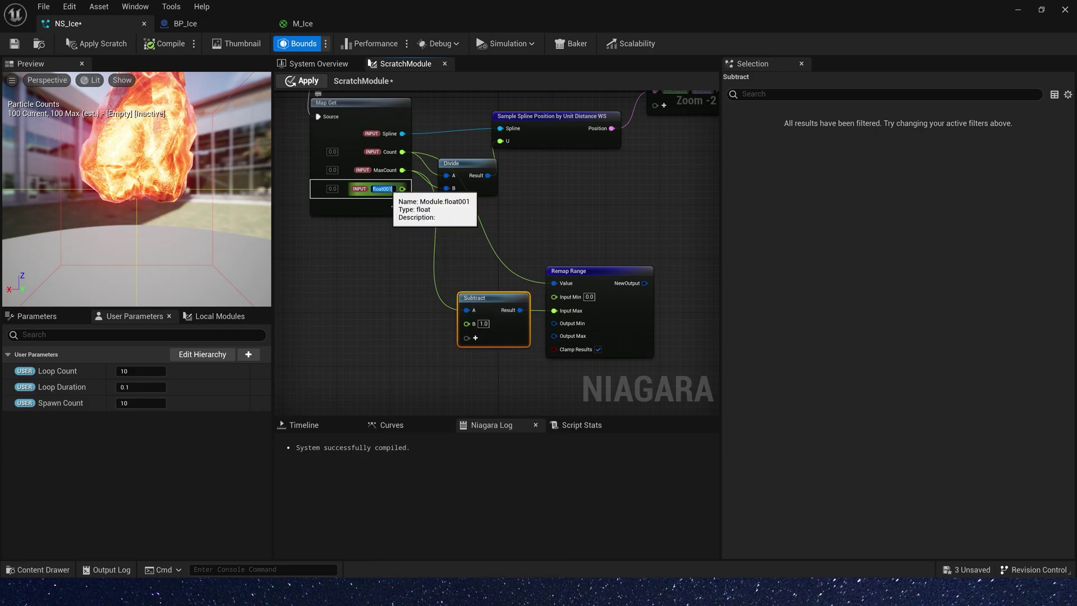
scroll(395, 191, up, 2)
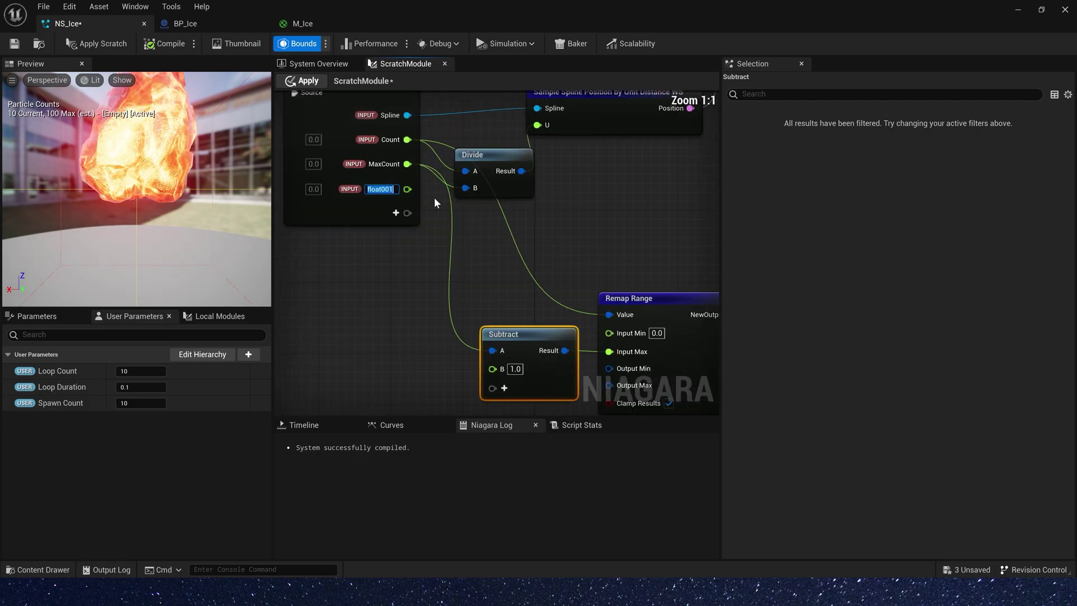
text(Mi)
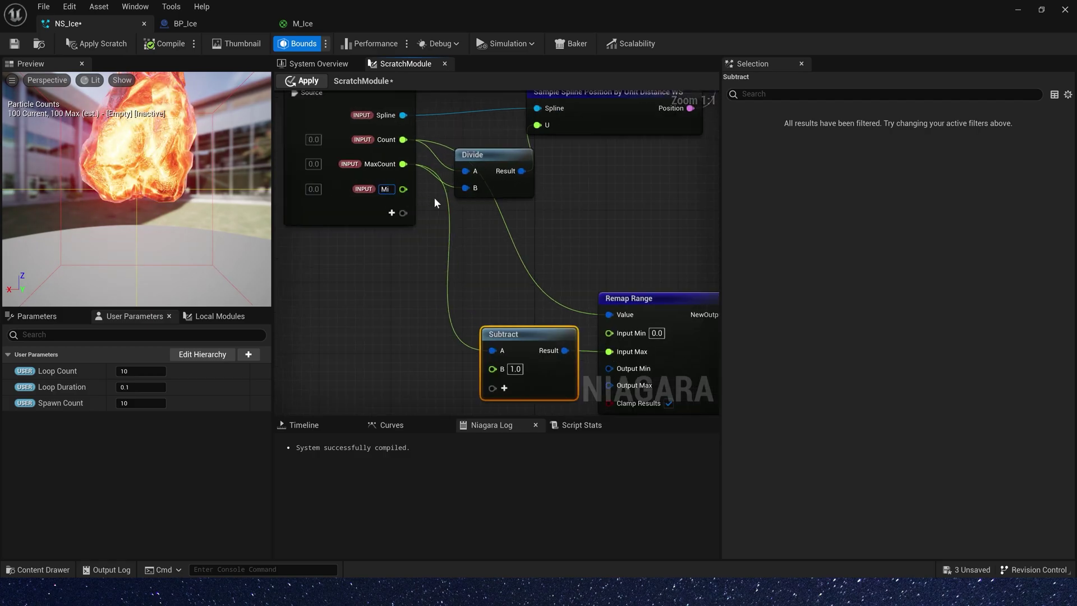
text(nSize)
key(Return)
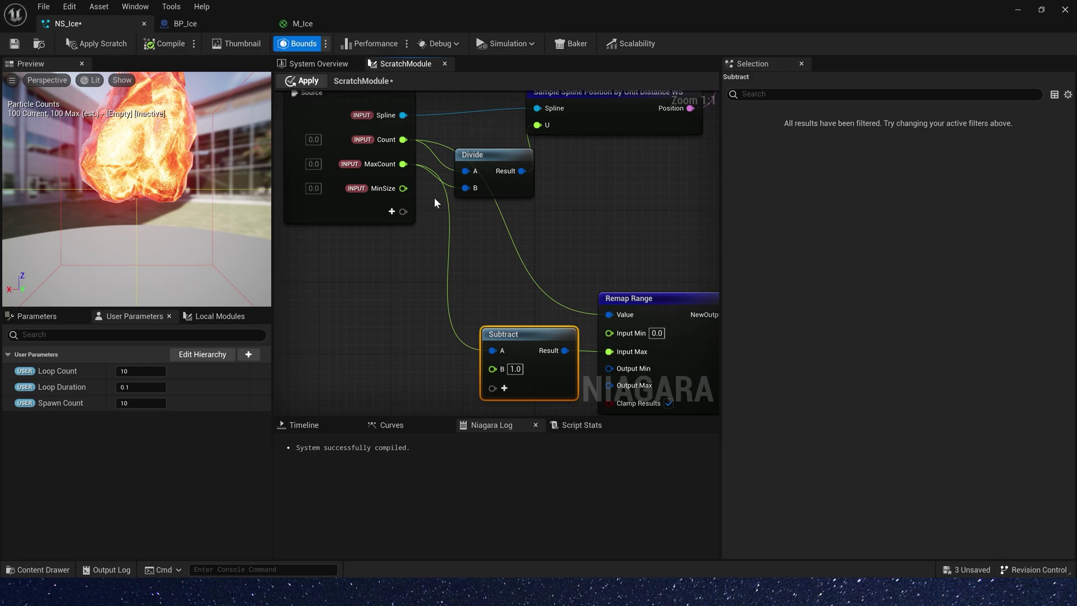
Add a float input named MaxSize to the Map Get node.
click(391, 213)
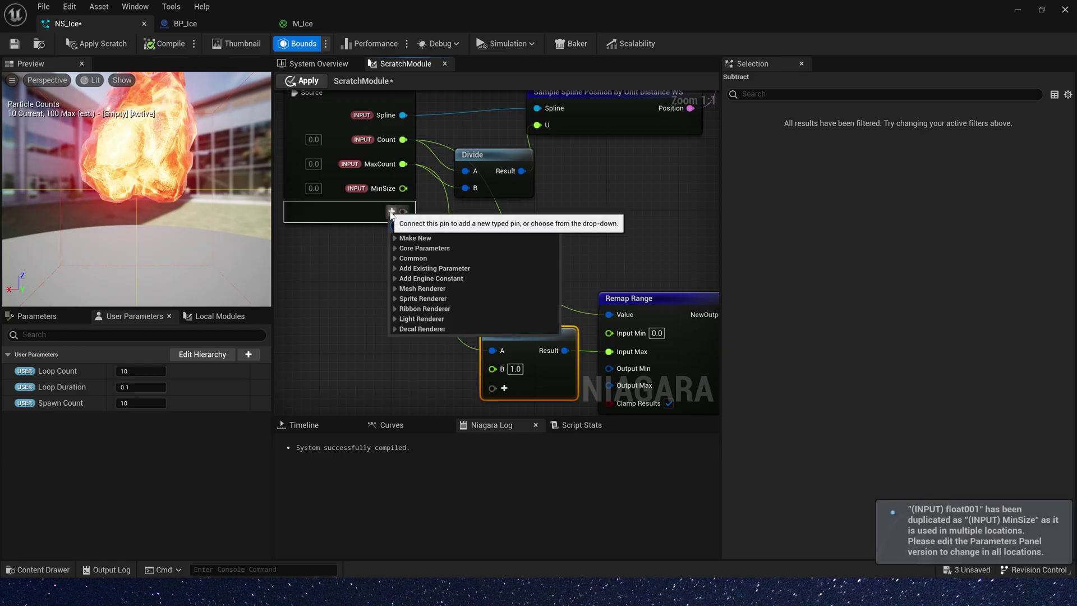
text(float)
key(Return)
text(M)
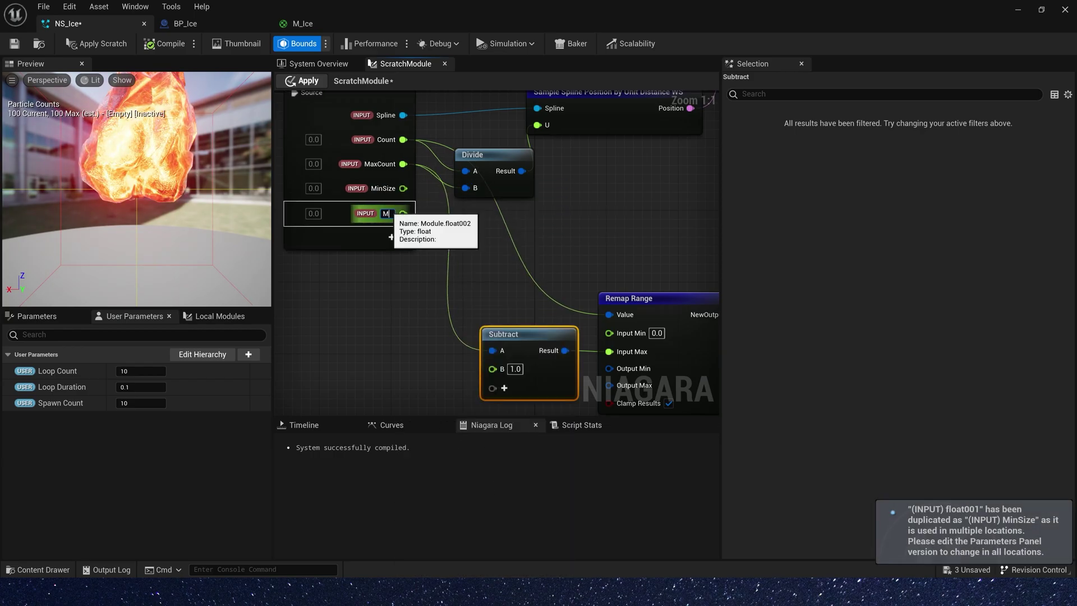
text(axSize)
key(Return)
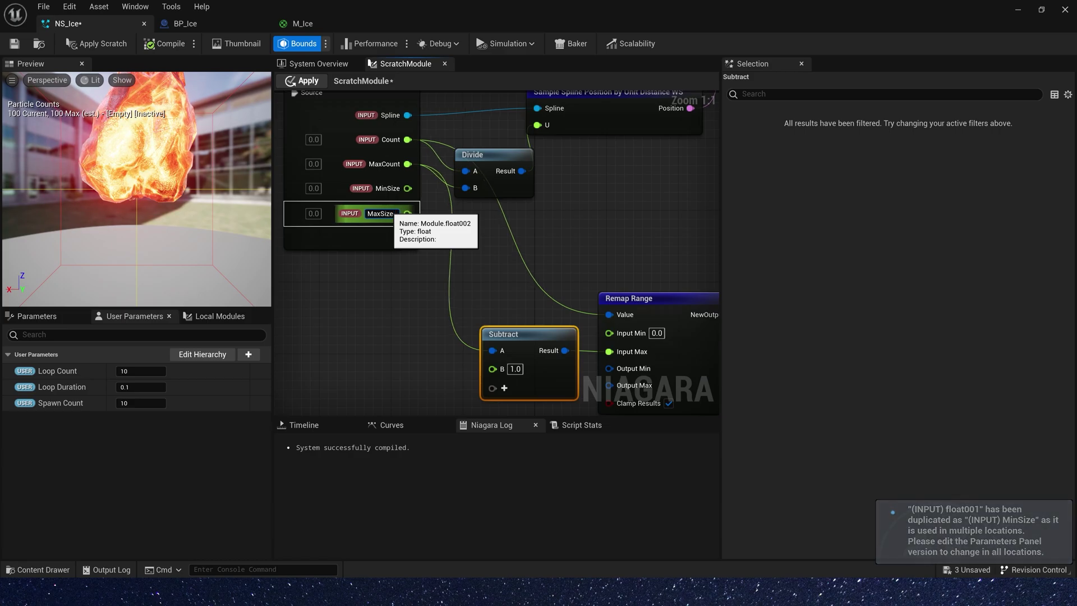
Connect MinSize to Remap Range's Output Min and MaxSize to Output Max, and place the Subtract node above Remap Range.
right_drag(447, 212, 392, 174)
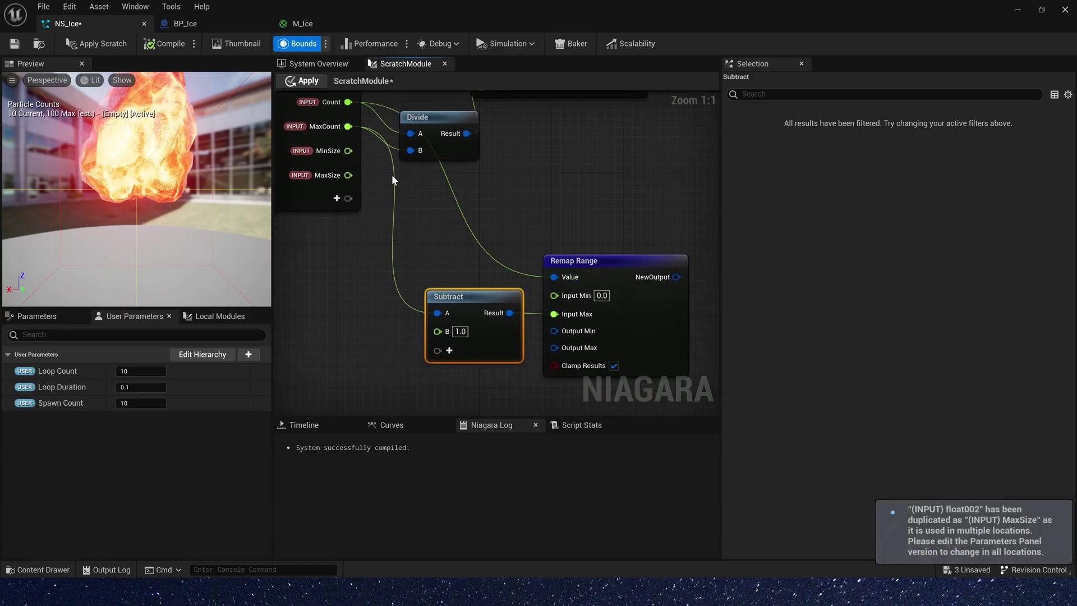
drag(348, 151, 348, 176)
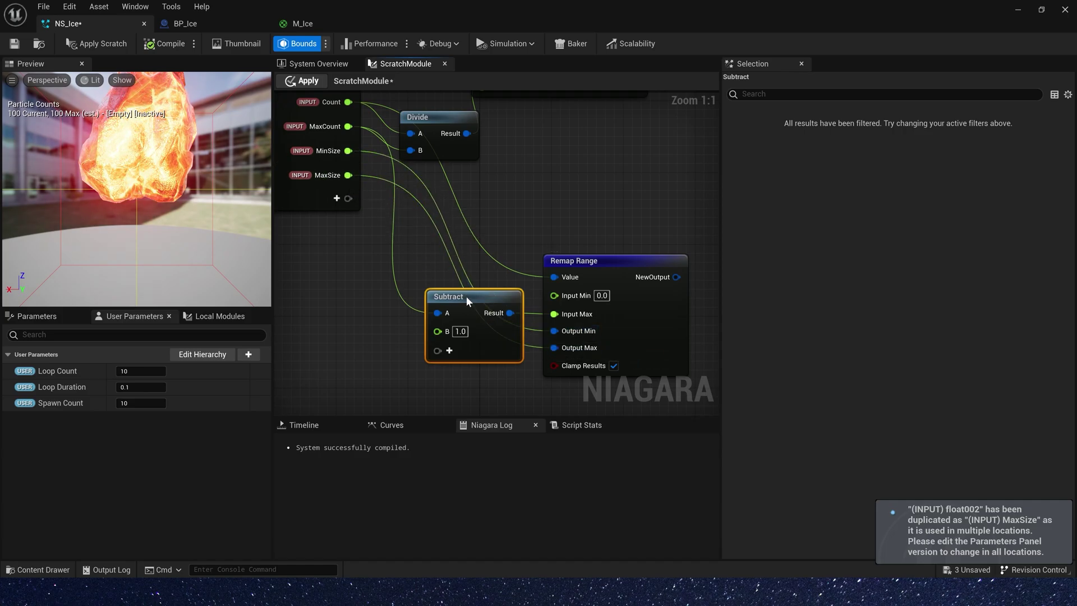
drag(471, 295, 536, 161)
scroll(575, 180, down, 2)
right_drag(688, 169, 581, 257)
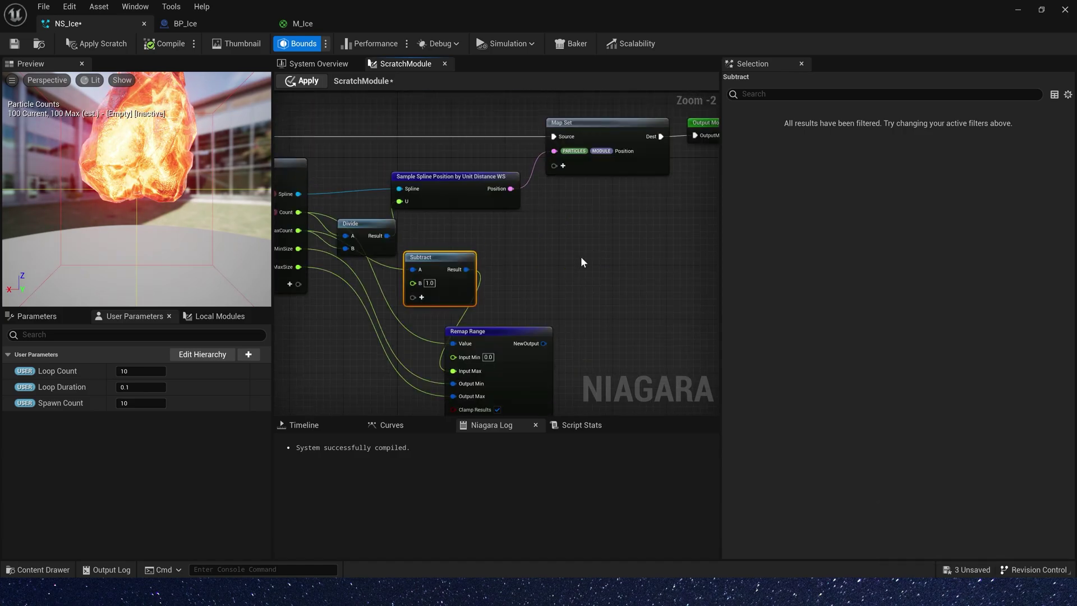
Spread out the scratch module's graph so Map Set, Sample Spline Position, Divide, Subtract and Remap Range no longer crowd each other.
drag(581, 257, 714, 121)
drag(478, 131, 626, 146)
right_drag(472, 225, 625, 234)
drag(488, 188, 600, 181)
drag(425, 232, 485, 220)
right_drag(533, 292, 463, 258)
drag(479, 320, 554, 340)
right_drag(589, 273, 440, 272)
drag(426, 324, 397, 324)
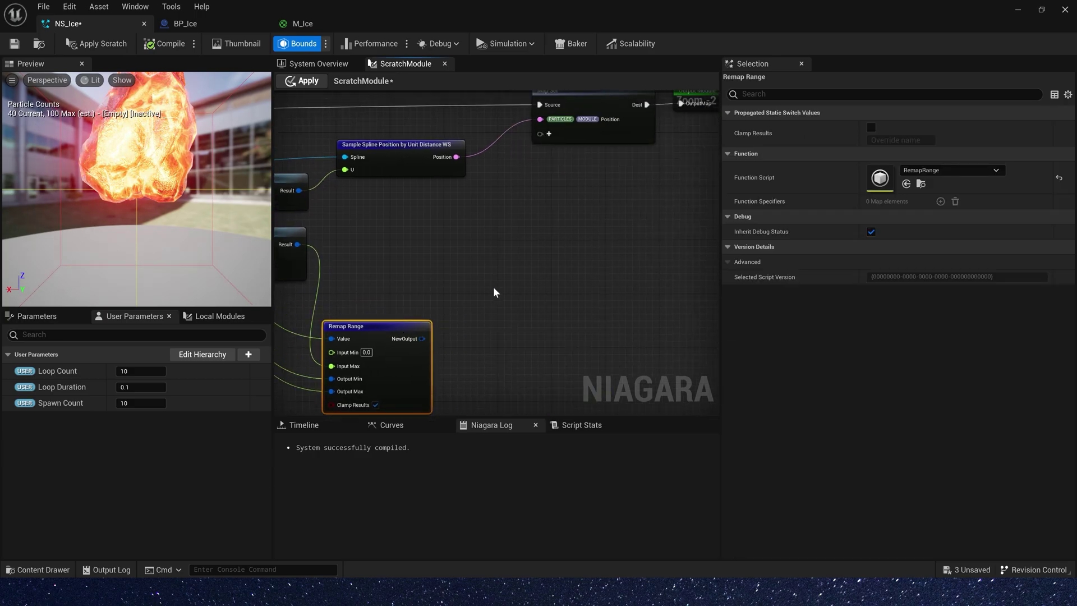
Add a float parameter named Size to the Map Set node.
click(550, 135)
text(float)
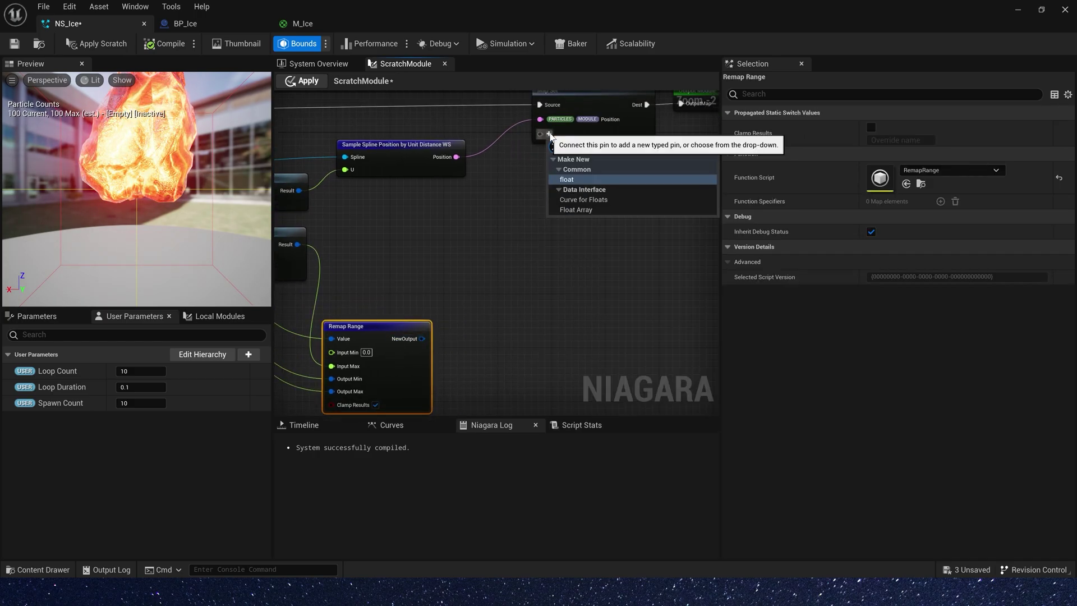
click(575, 179)
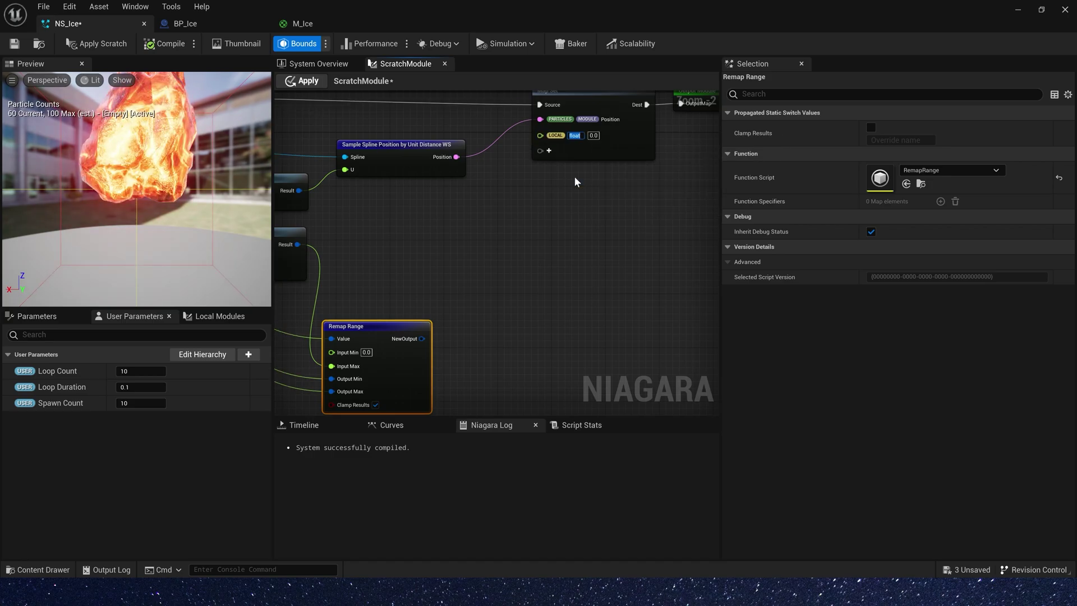
text(Size)
key(Return)
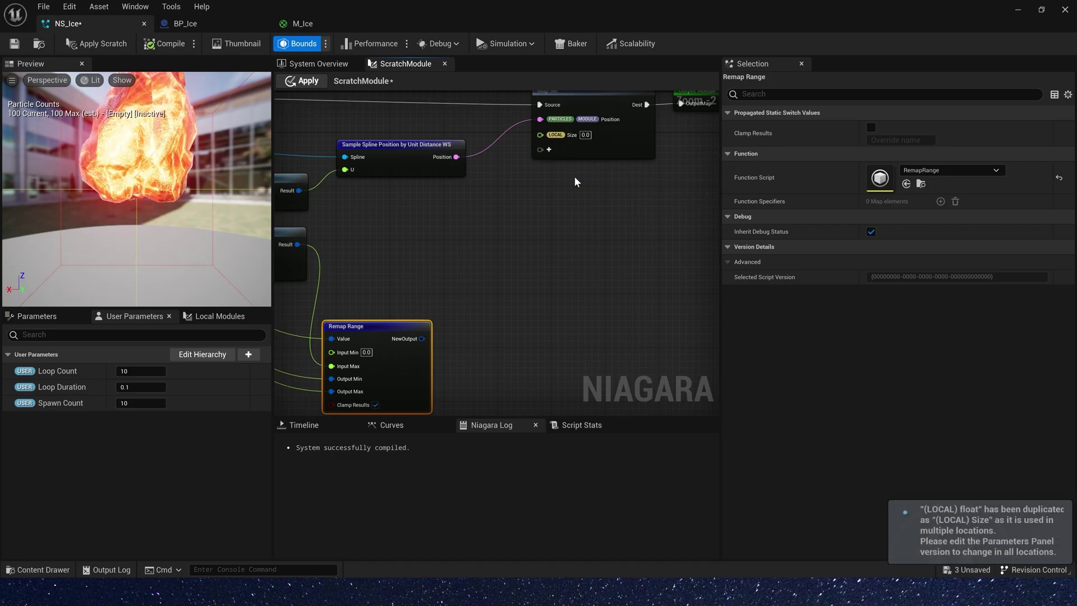
Change the Map Set node's Size parameter to the PARTICLES namespace with the Module namespace modifier.
right_click(559, 138)
mouse_move(638, 236)
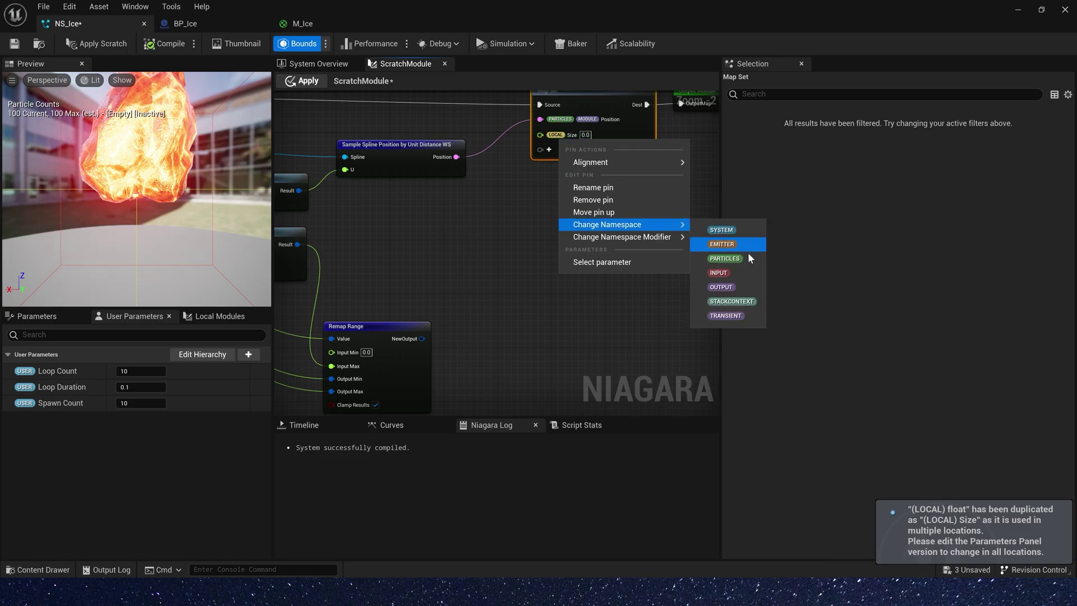
click(725, 259)
right_click(554, 136)
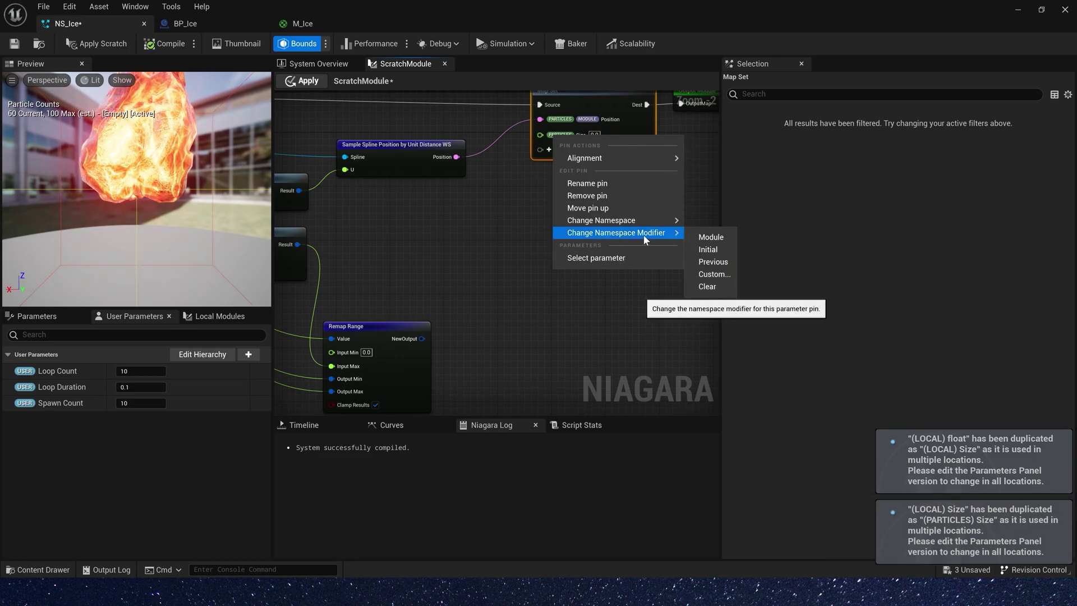
click(712, 237)
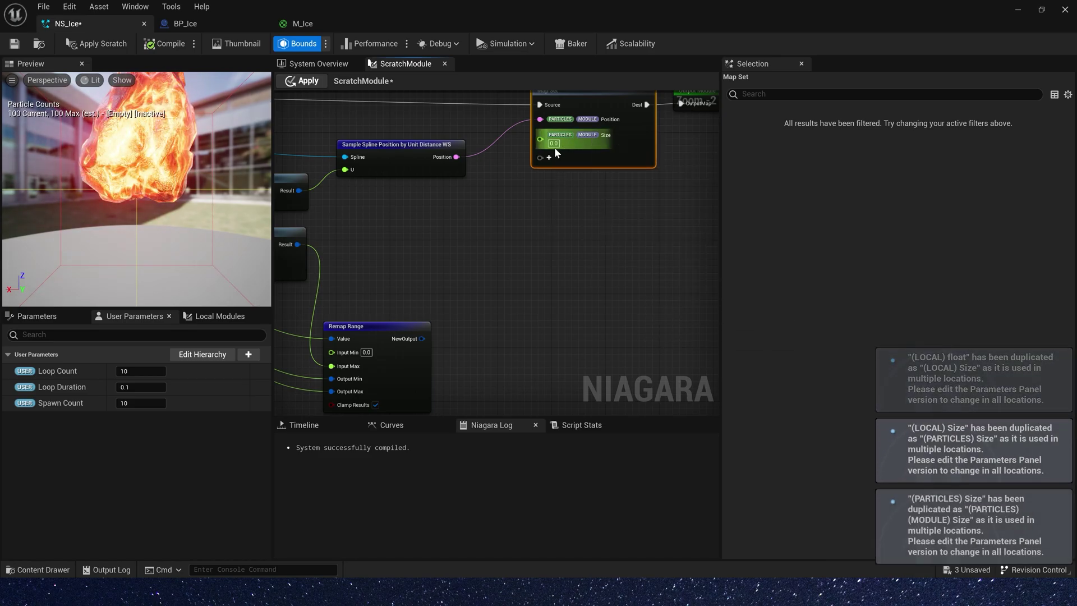
Connect Remap Range's NewOutput to the Size input of Map Set, and apply and save the scratch module.
right_drag(544, 147, 581, 128)
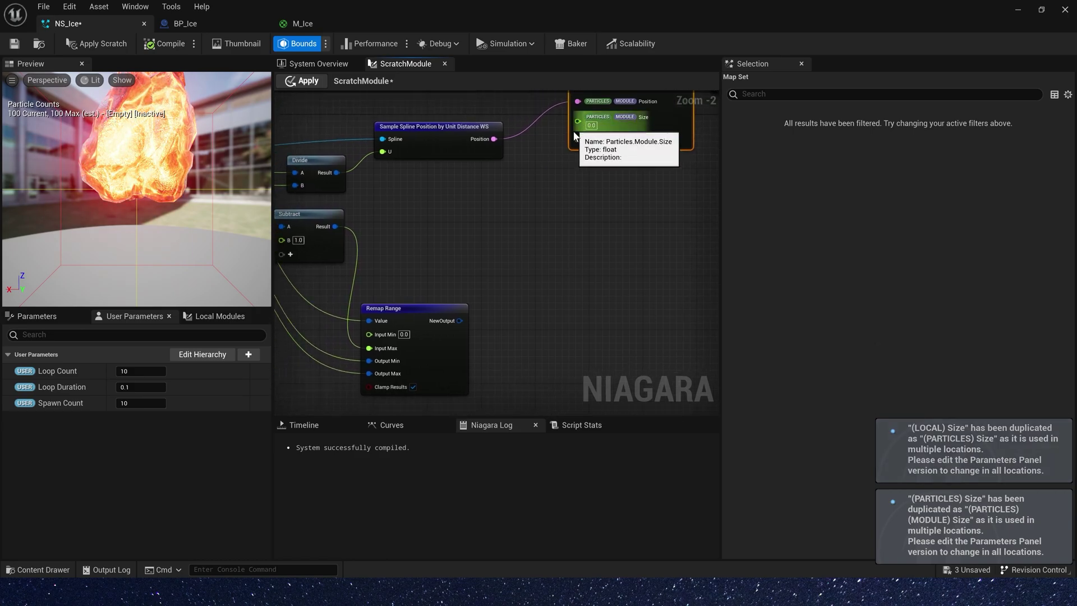
drag(579, 122, 459, 322)
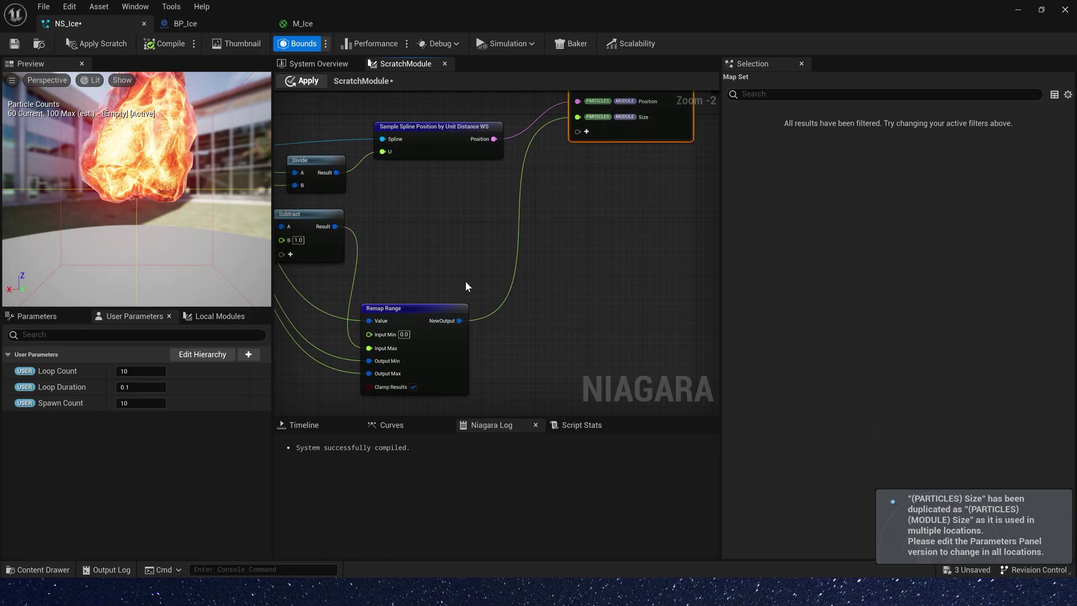
click(307, 80)
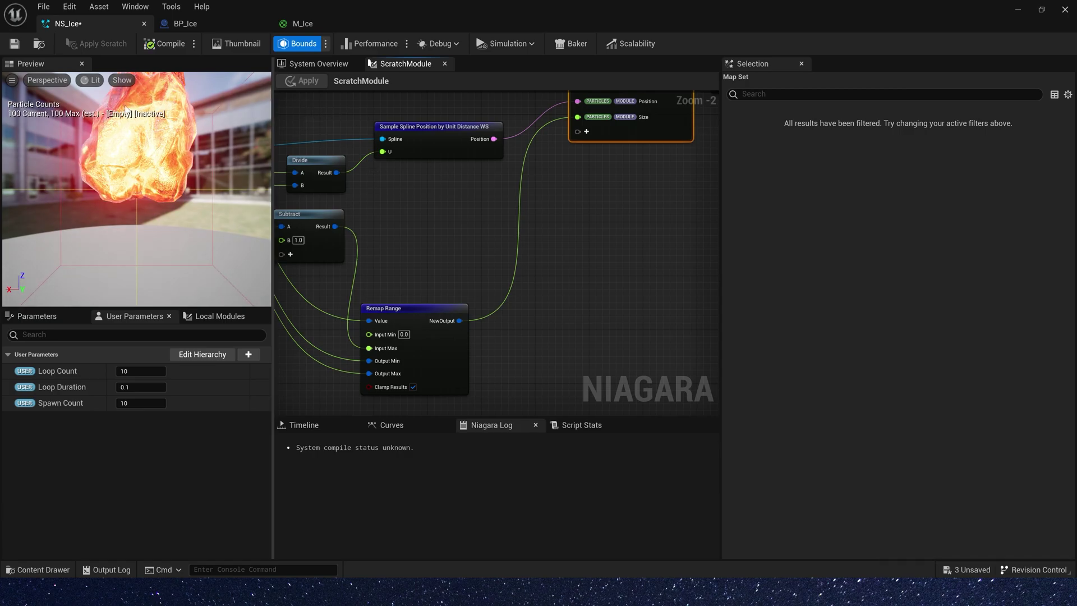
key(ctrl+s)
Add a Scale Mesh Size module to the emitter's Particle Update and place it directly after Scratch Module.
click(318, 63)
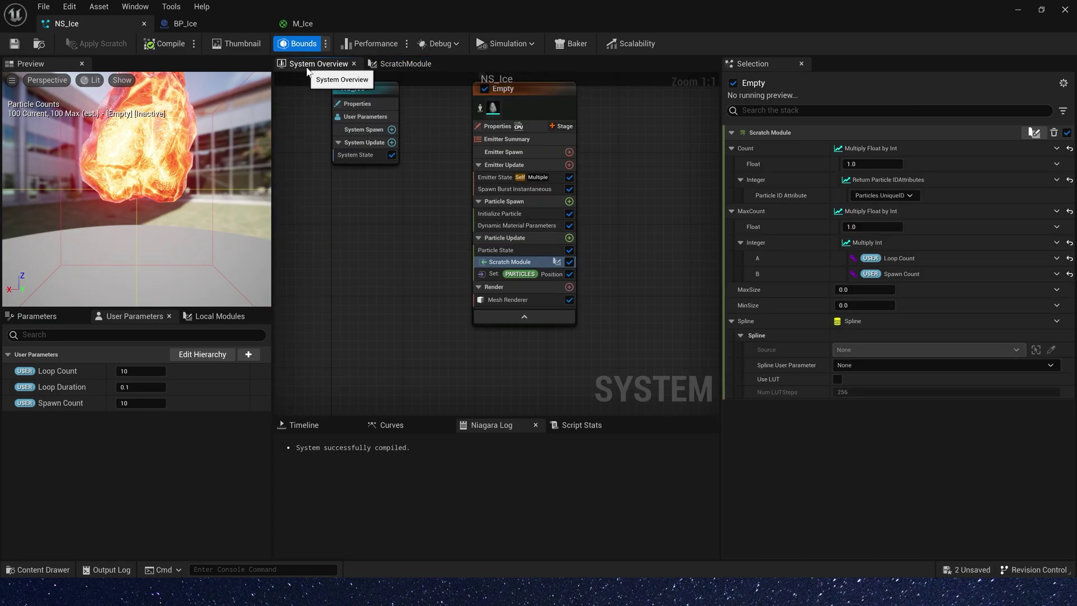
click(569, 237)
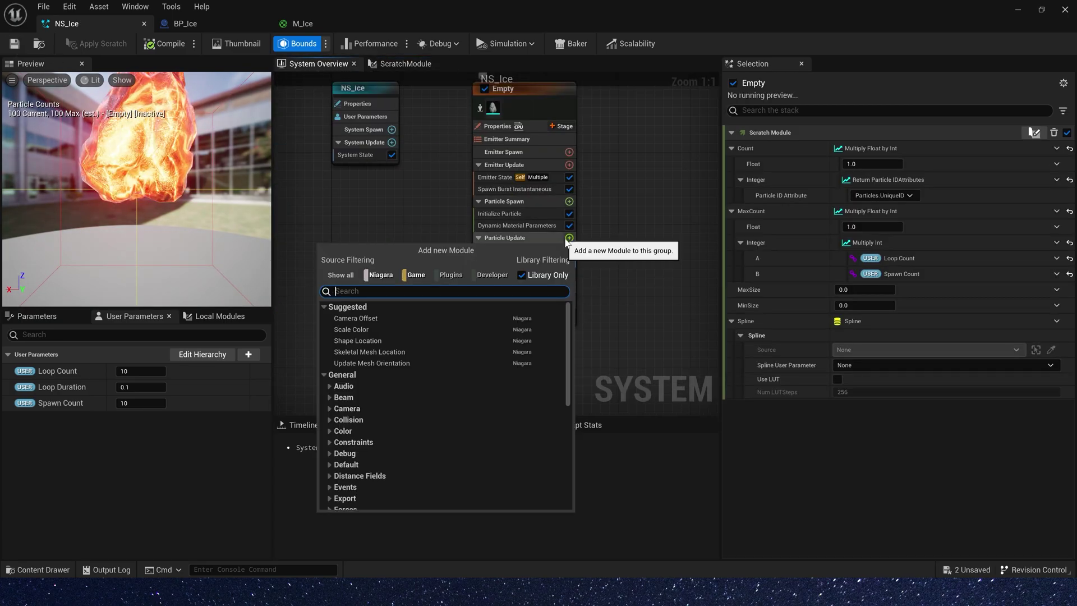
text(size)
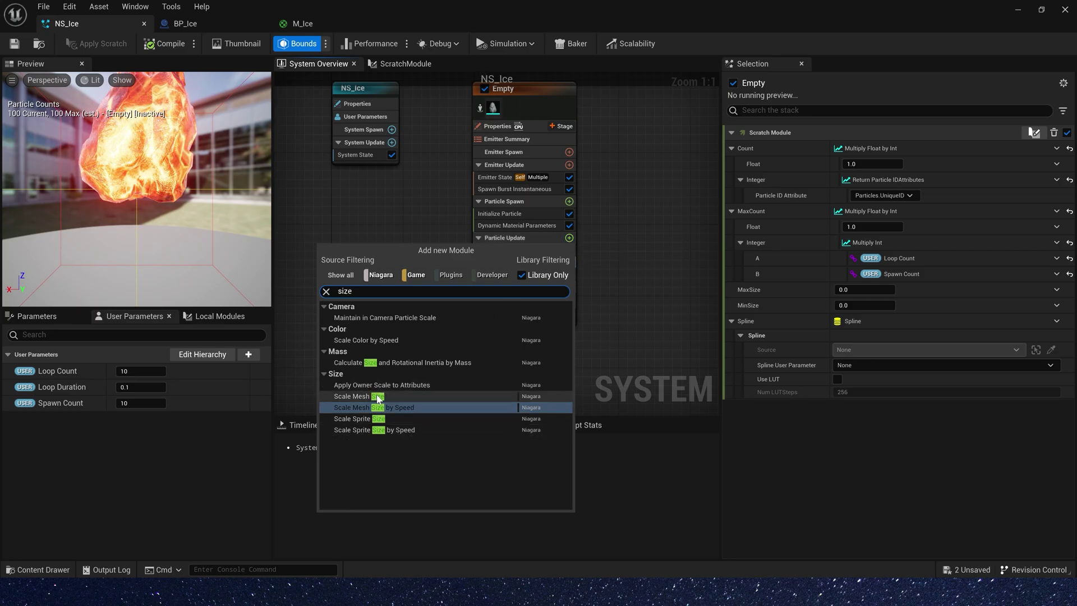
click(359, 396)
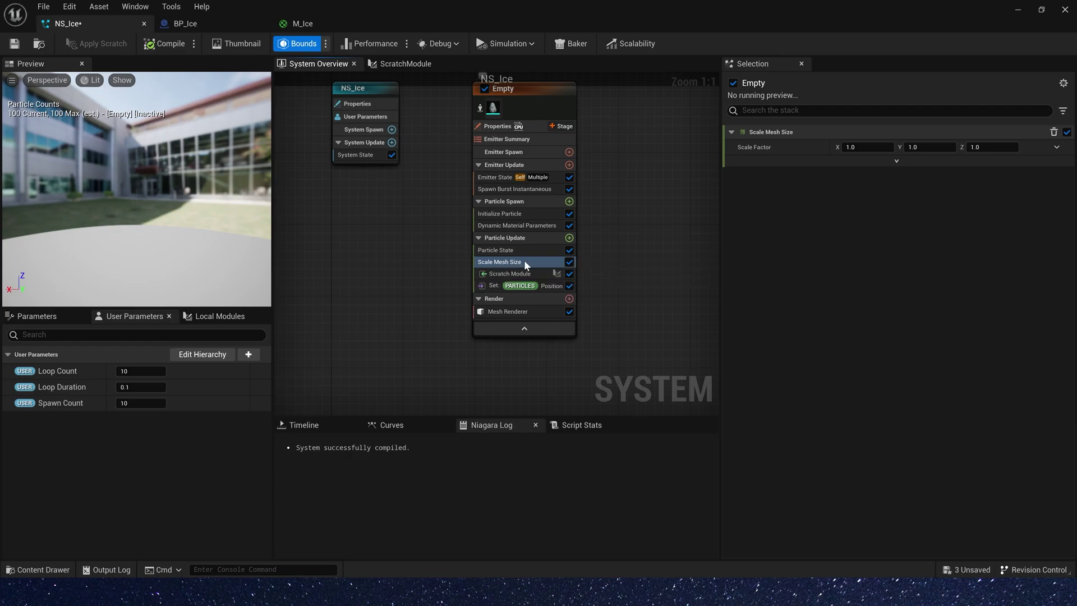
mouse_move(517, 265)
mouse_down()
mouse_move(560, 267)
mouse_move(554, 284)
mouse_move(500, 261)
mouse_up()
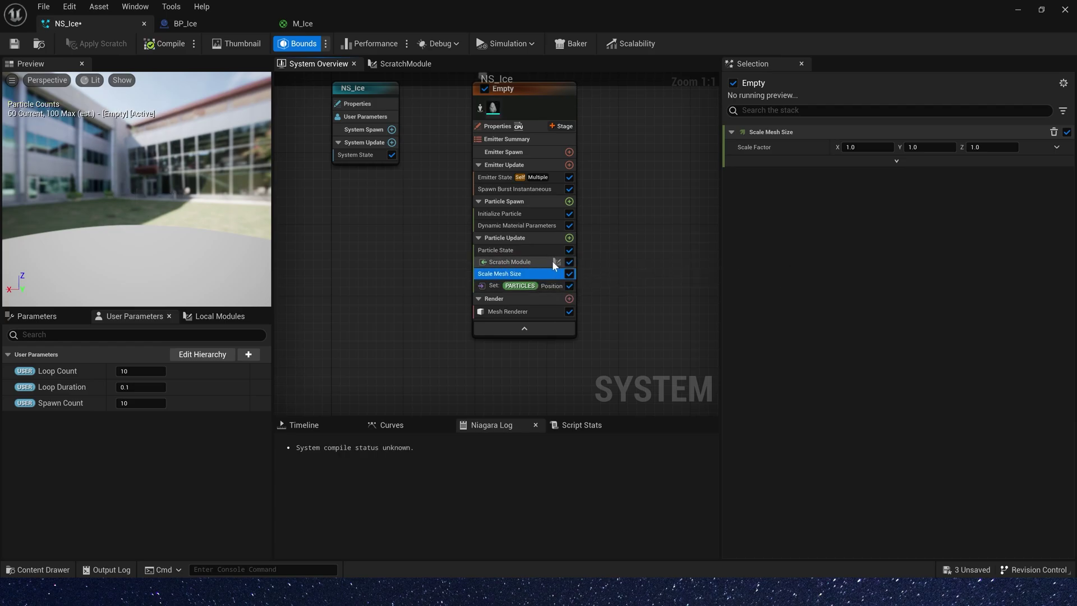
Set Scale Mesh Size's Scale Factor to Vector from Float and its Value to Multiply Float.
click(1057, 148)
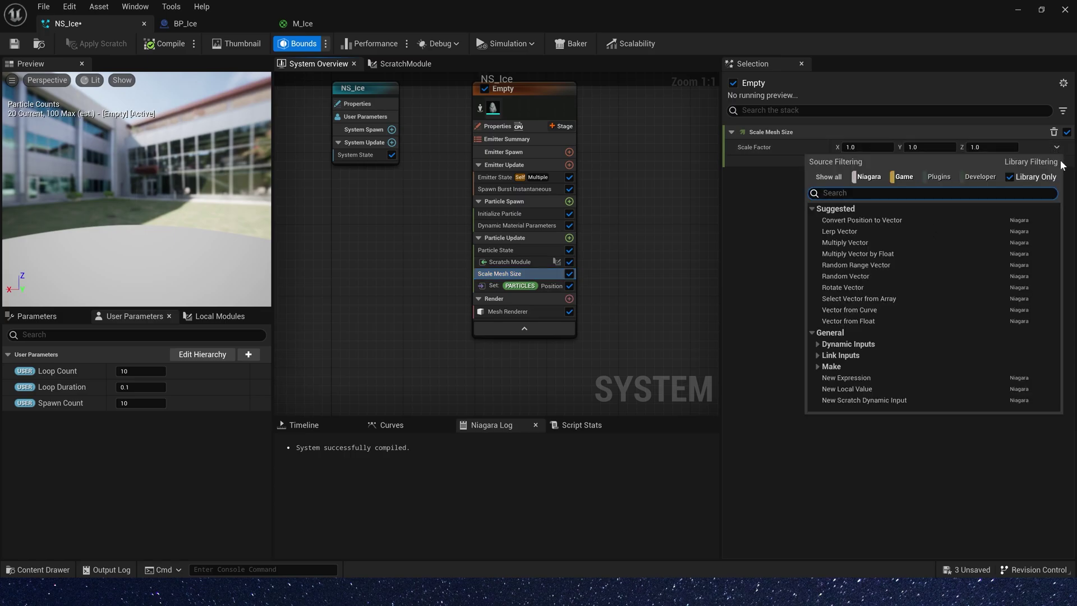
text(fl)
click(882, 242)
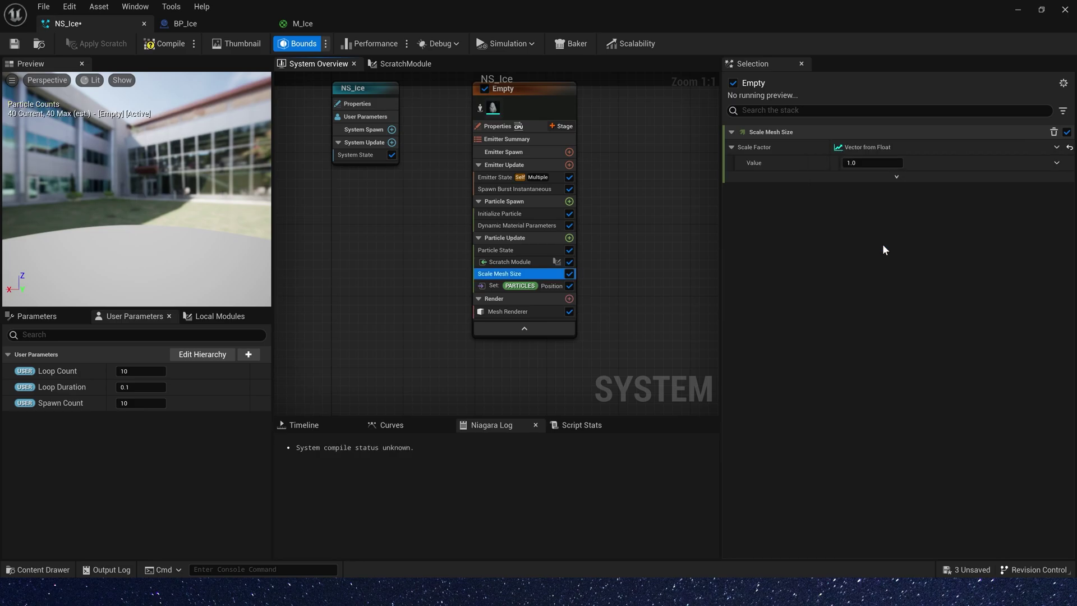
click(1057, 164)
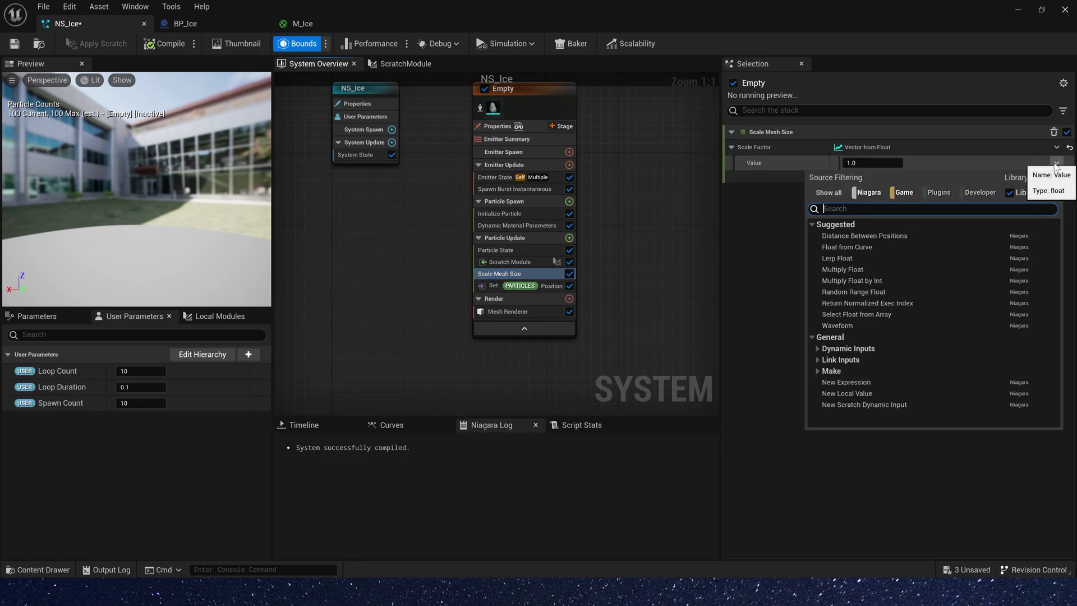
text(mult)
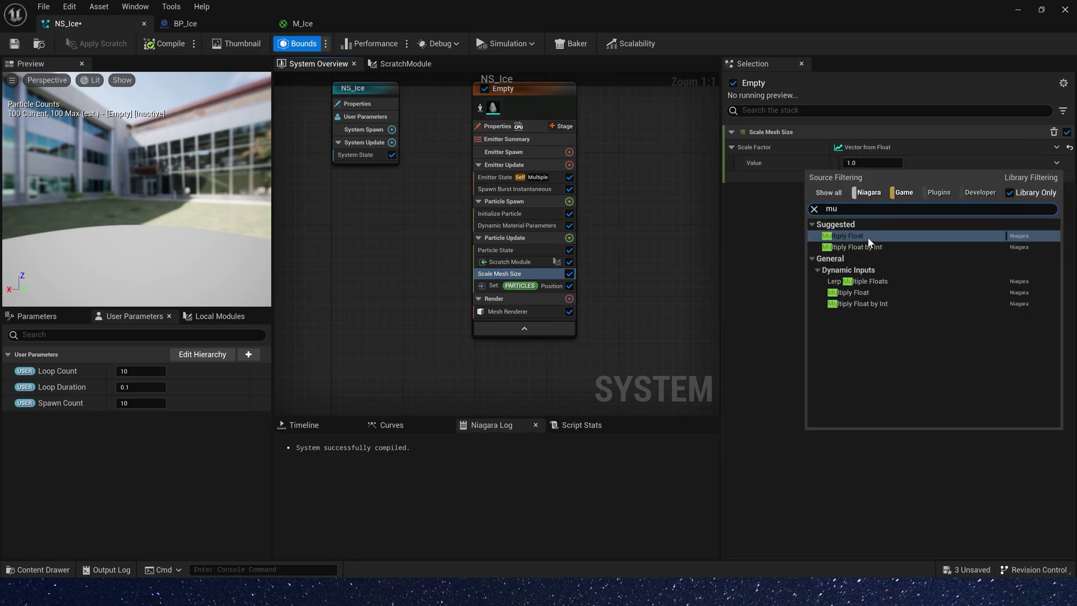
click(867, 242)
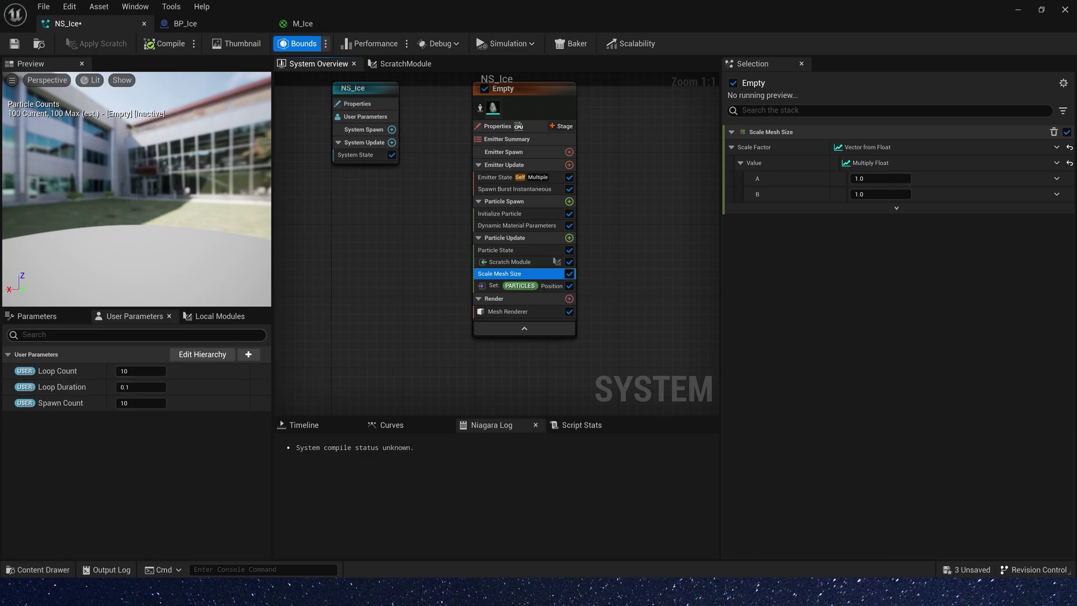
Link input A of Multiply Float to the particle attribute PARTICLES SCRATCH MODULE Size.
click(53, 320)
scroll(135, 415, down, 1)
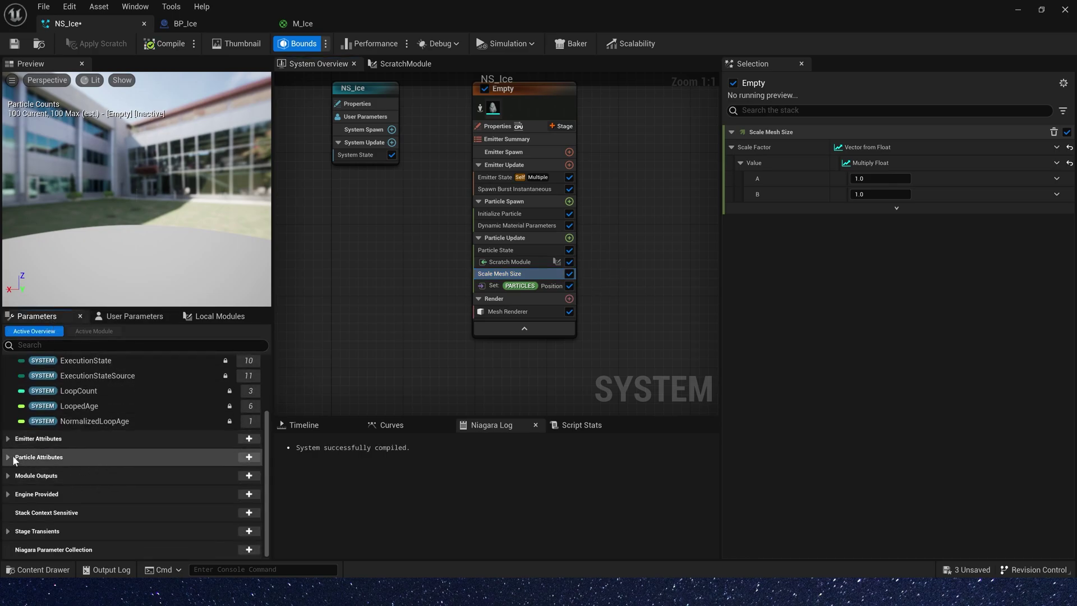
click(134, 457)
scroll(149, 467, down, 4)
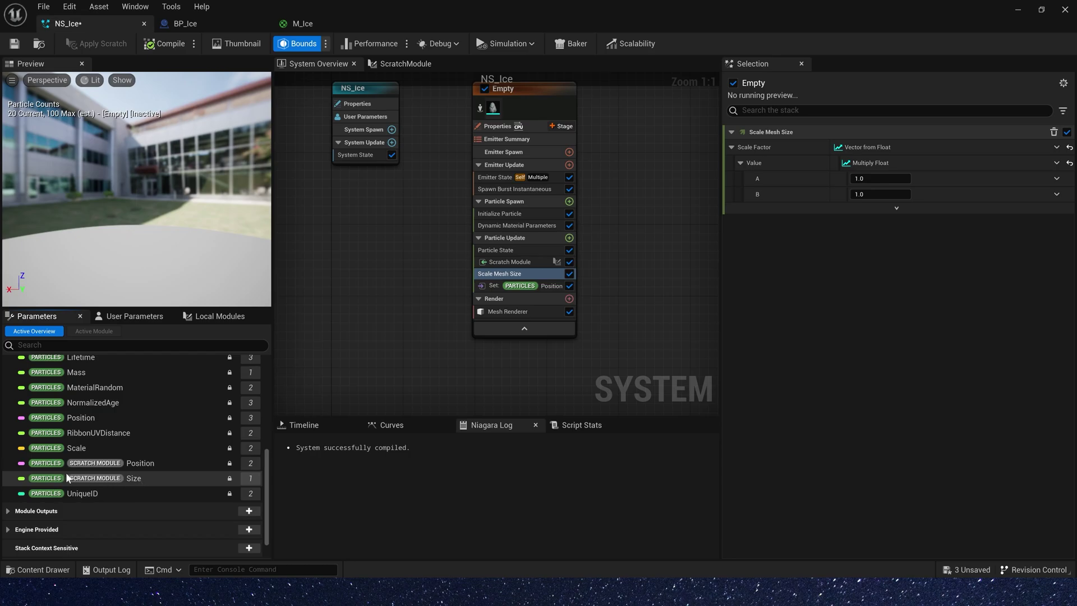
drag(110, 478, 903, 179)
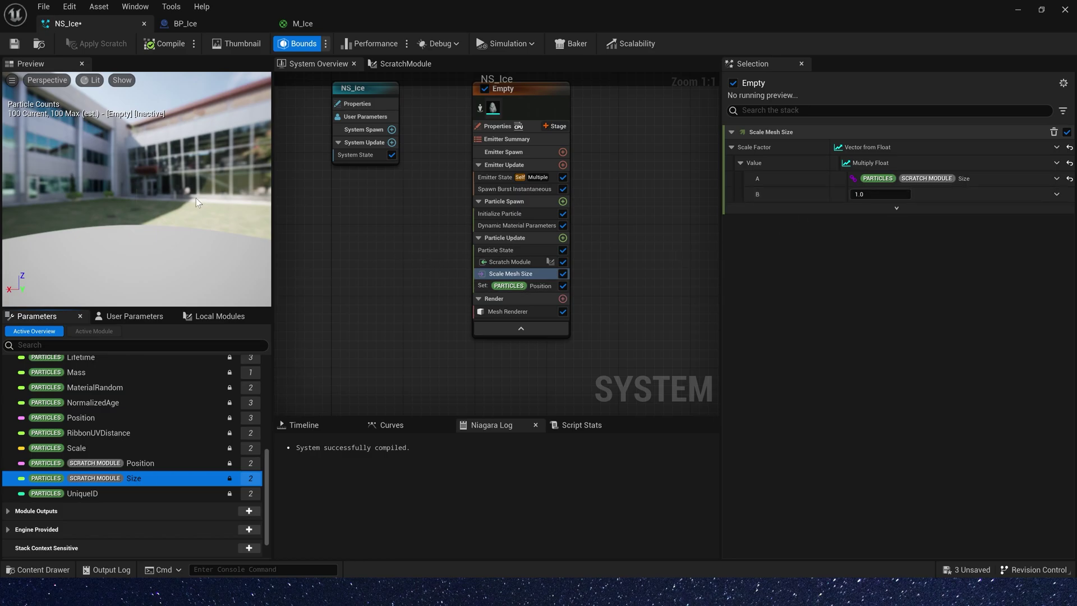
Set Initialize Particle's Mesh Scale Mode to Random Non-Uniform and save the system.
mouse_move(196, 199)
mouse_down()
mouse_move(197, 246)
mouse_move(199, 213)
mouse_up()
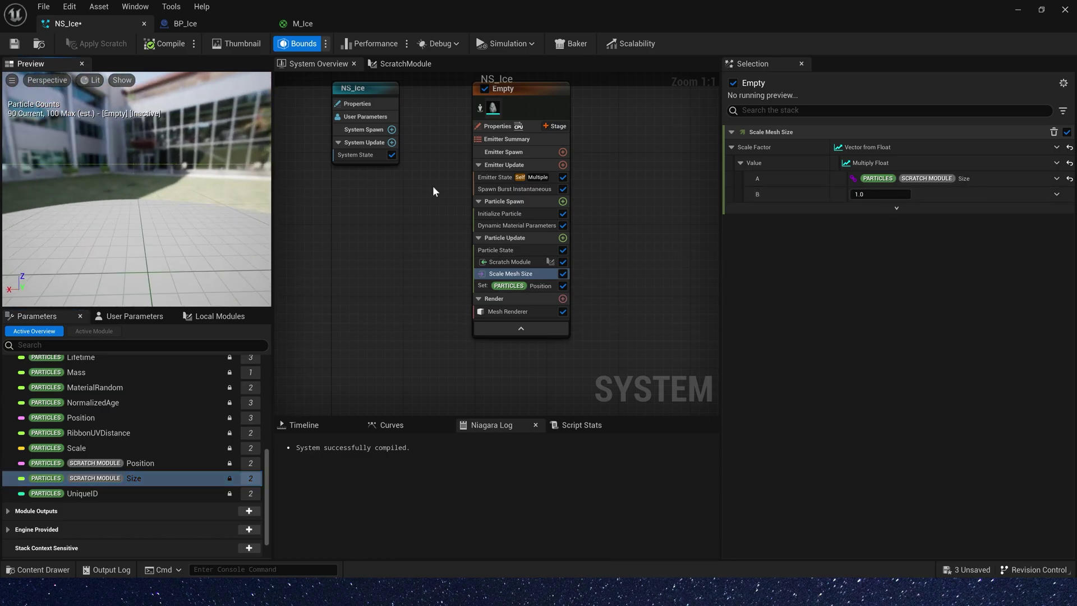
click(505, 213)
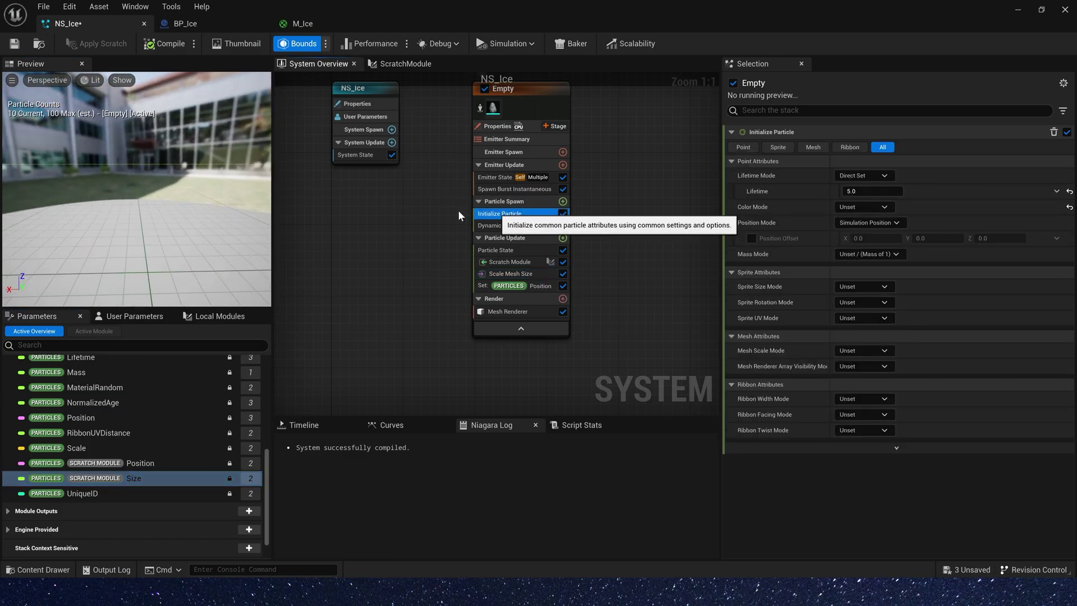
click(871, 350)
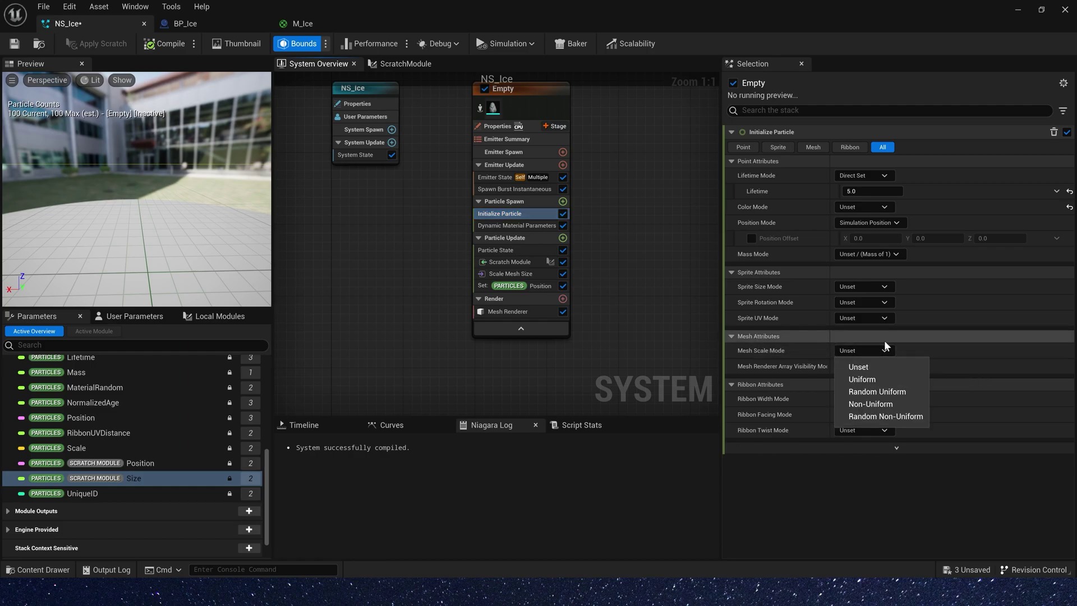
click(882, 417)
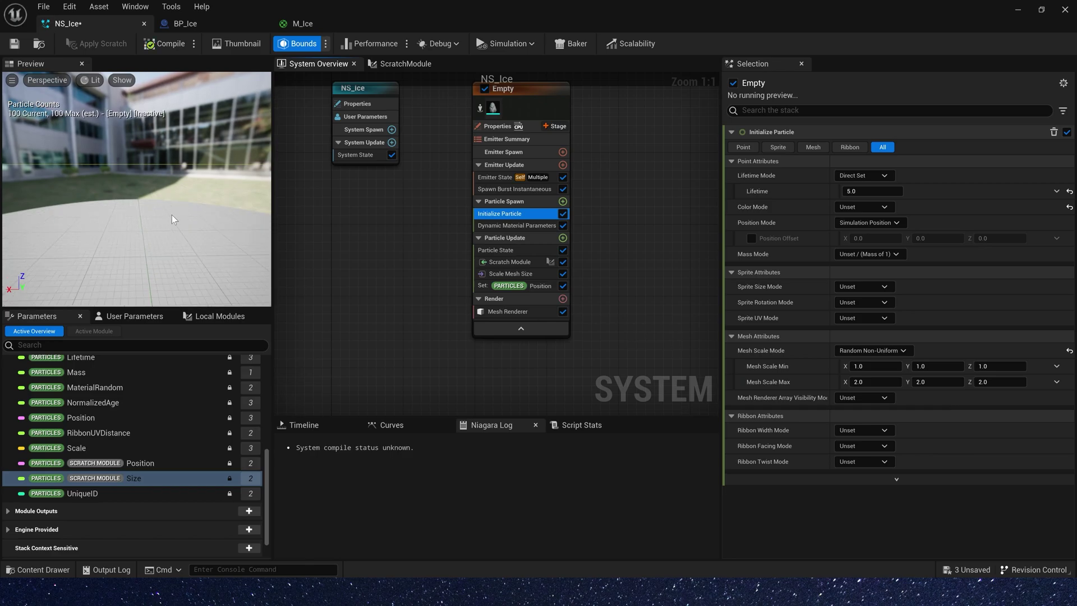
key(ctrl+s)
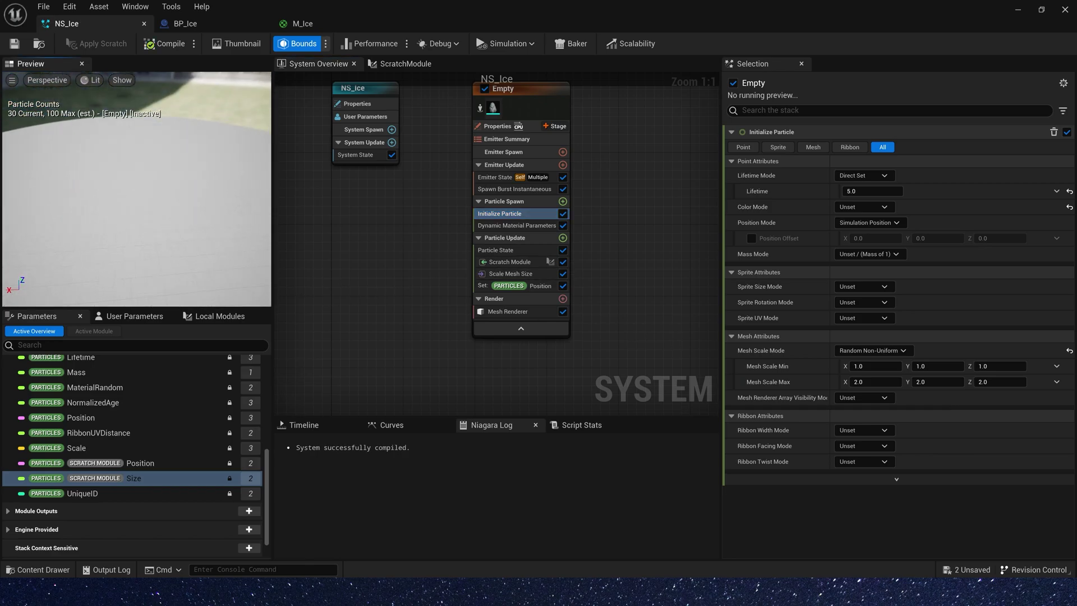
Set the Scratch Module's MinSize to 3.0 and MaxSize to 10.0.
click(486, 264)
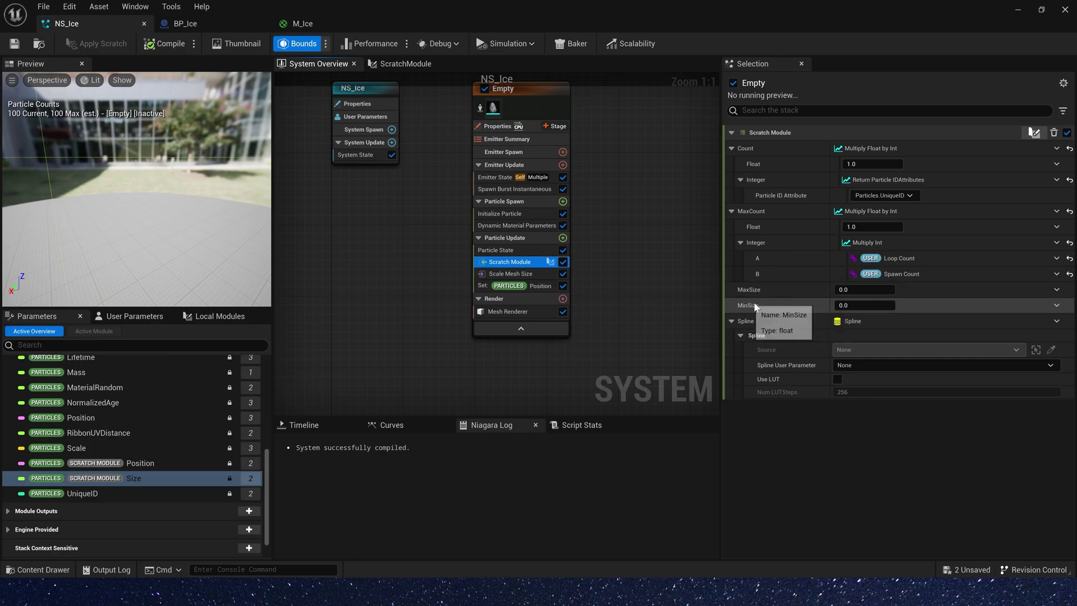
click(864, 305)
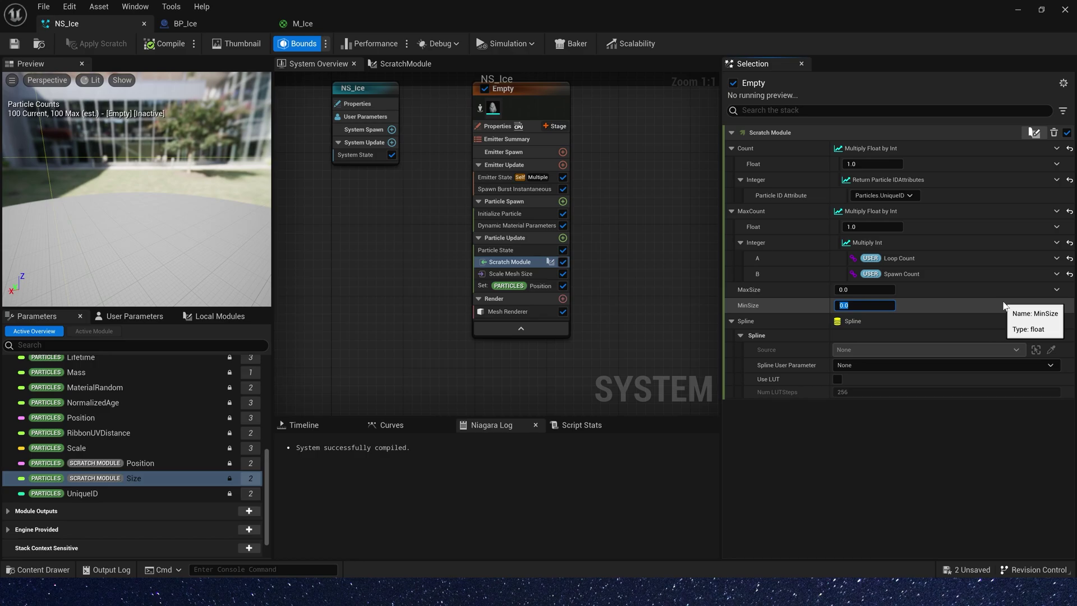
text(3)
key(Return)
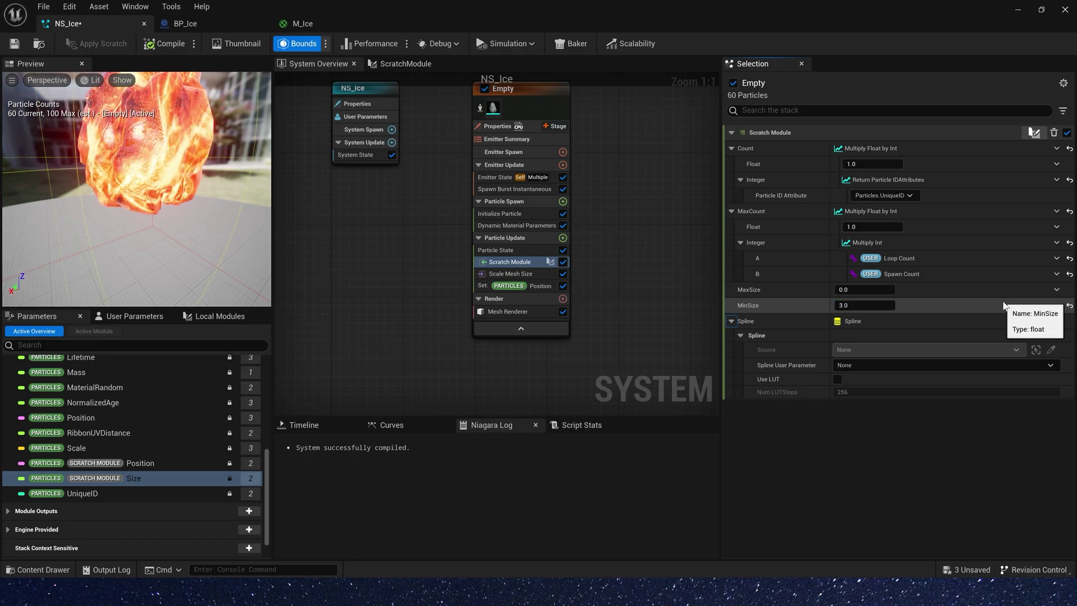
click(864, 289)
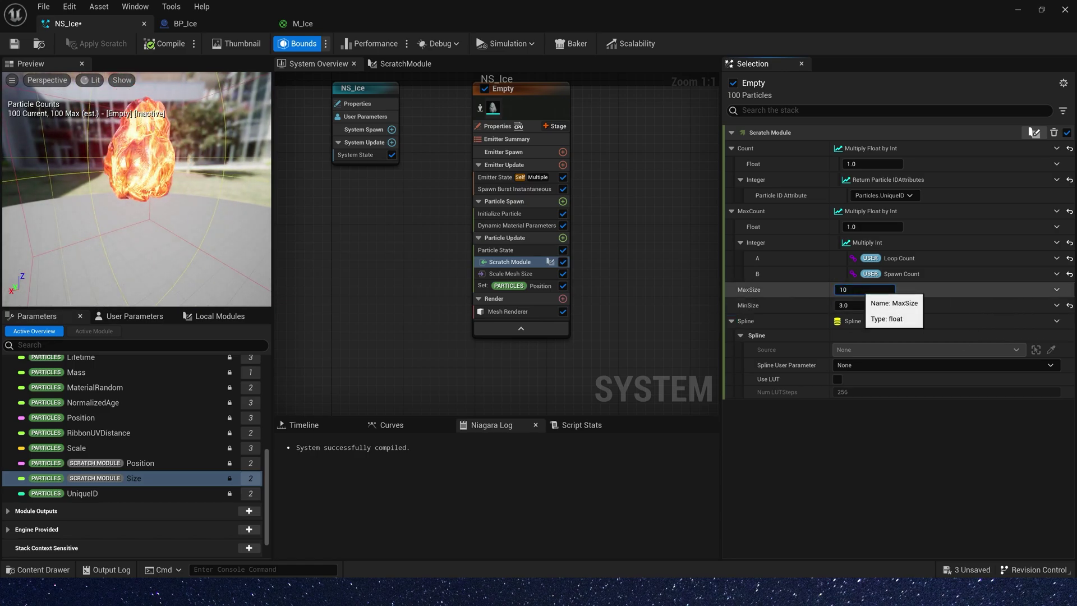
text(10)
key(Tab)
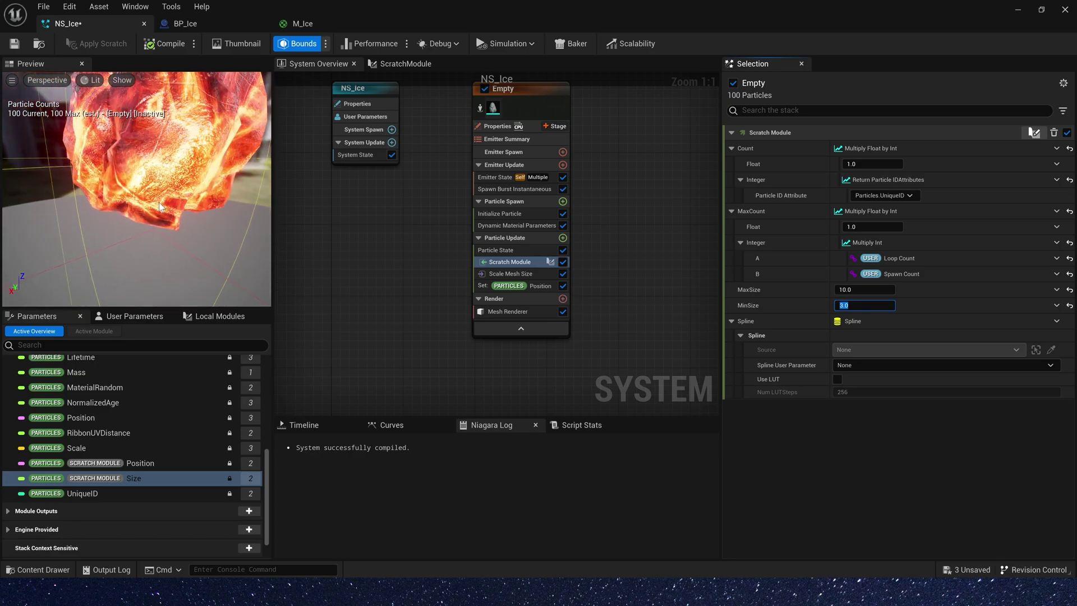
Save the NS_Ice system and switch to the BP_Ice blueprint.
drag(159, 203, 258, 174)
click(16, 41)
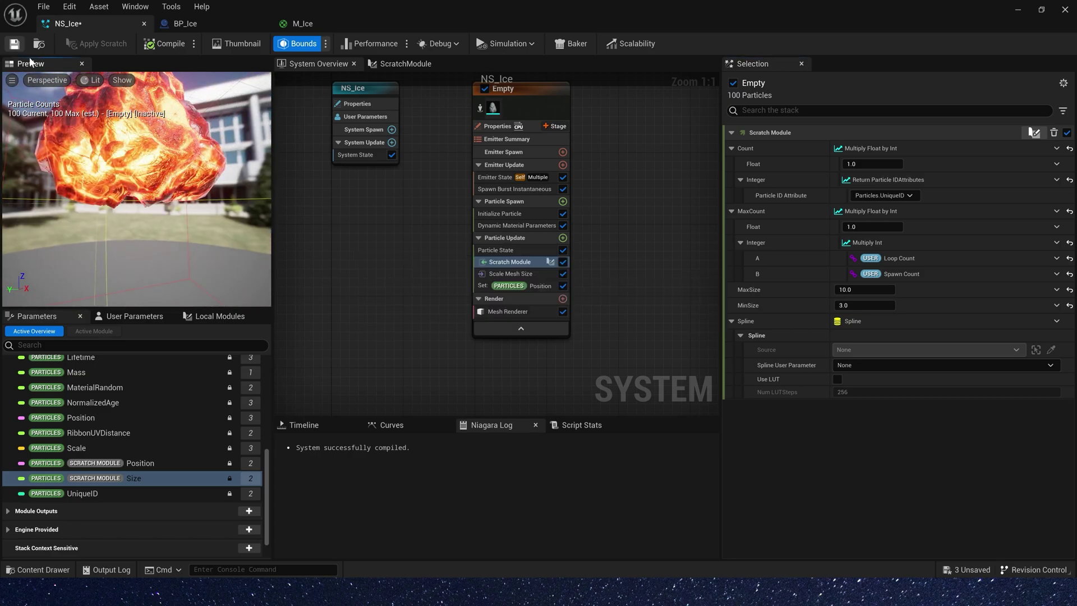
click(185, 23)
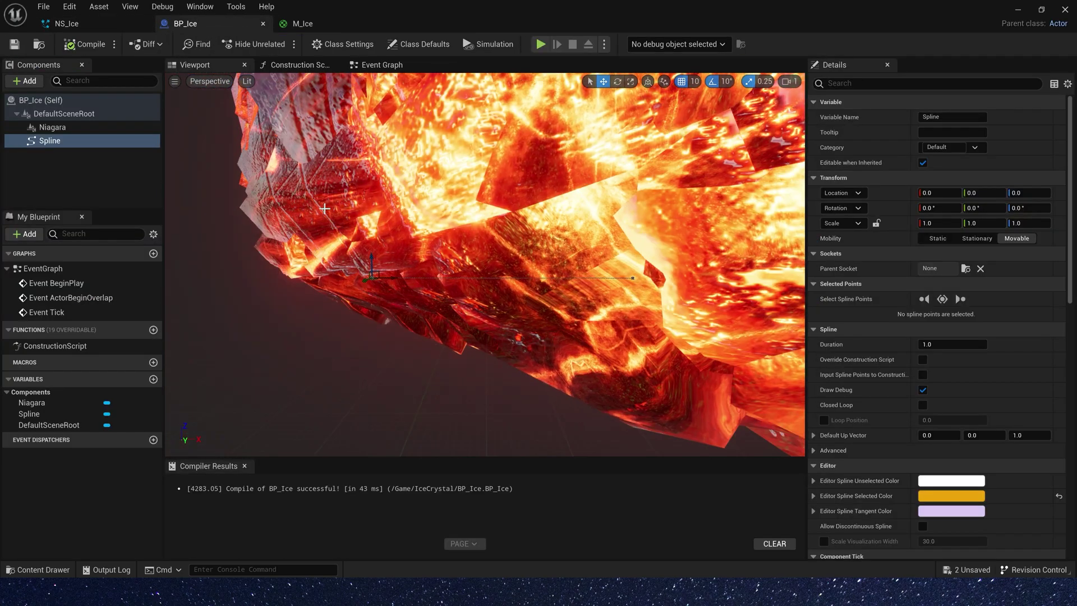
Set input B of Scale Mesh Size's Multiply Float to 0.1 in NS_Ice and check the effect in BP_Ice.
scroll(324, 209, down, 3)
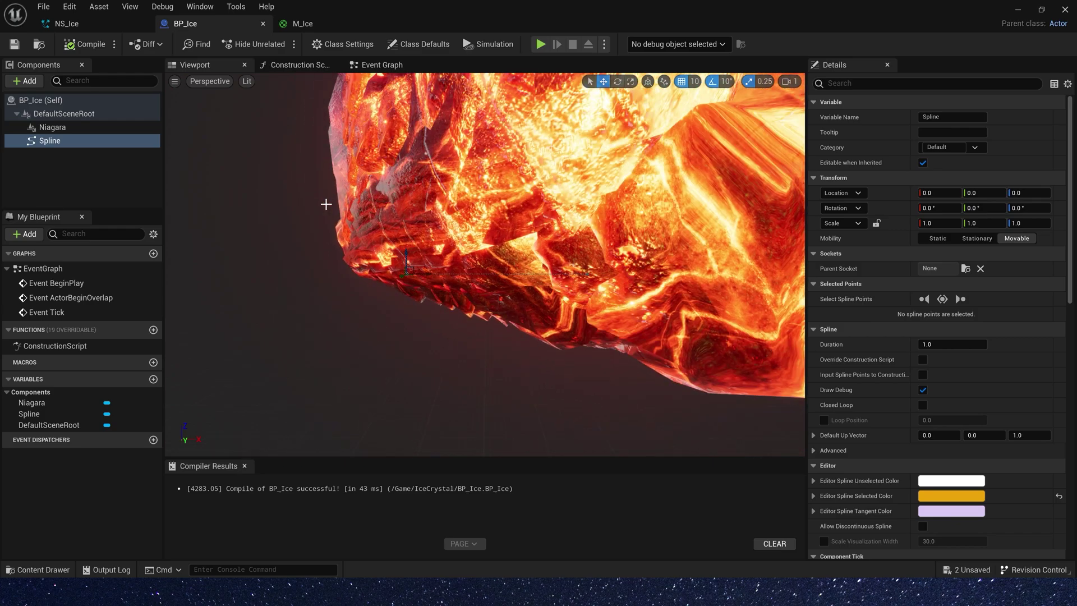
click(67, 24)
click(524, 273)
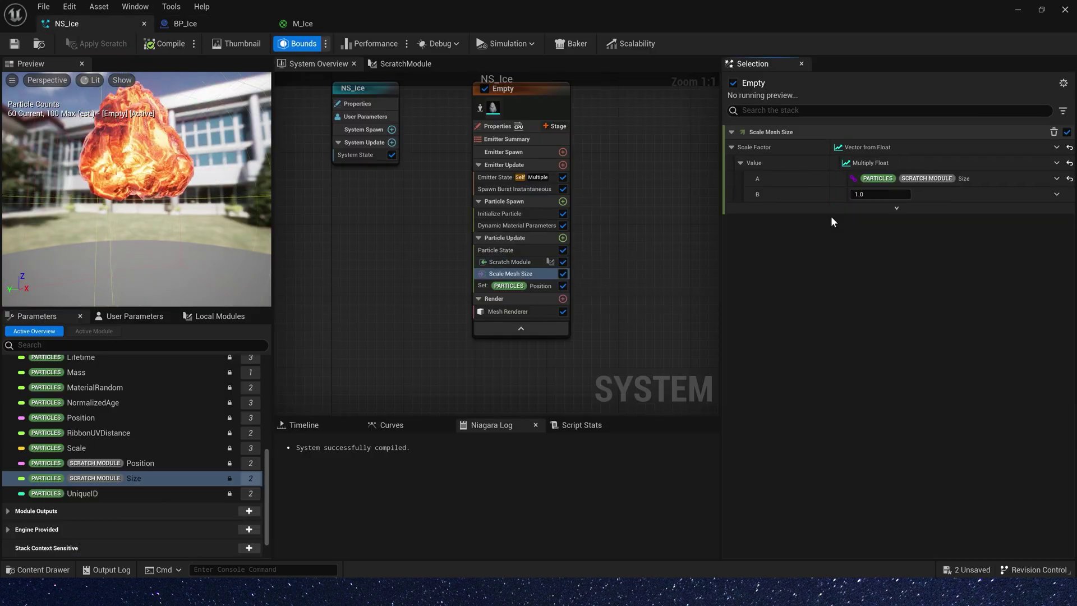
click(882, 194)
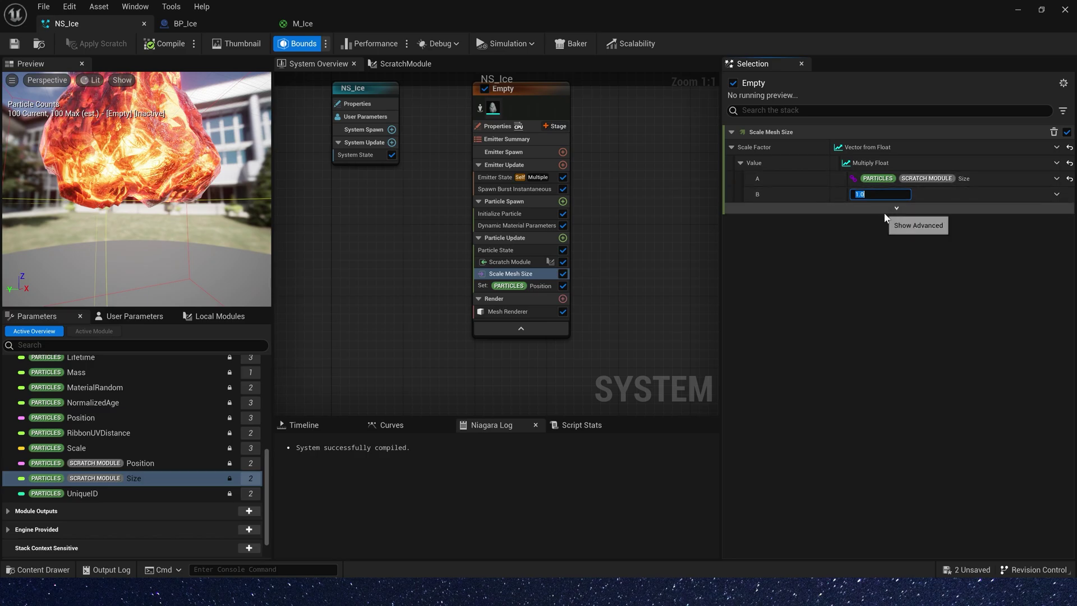
text(.1)
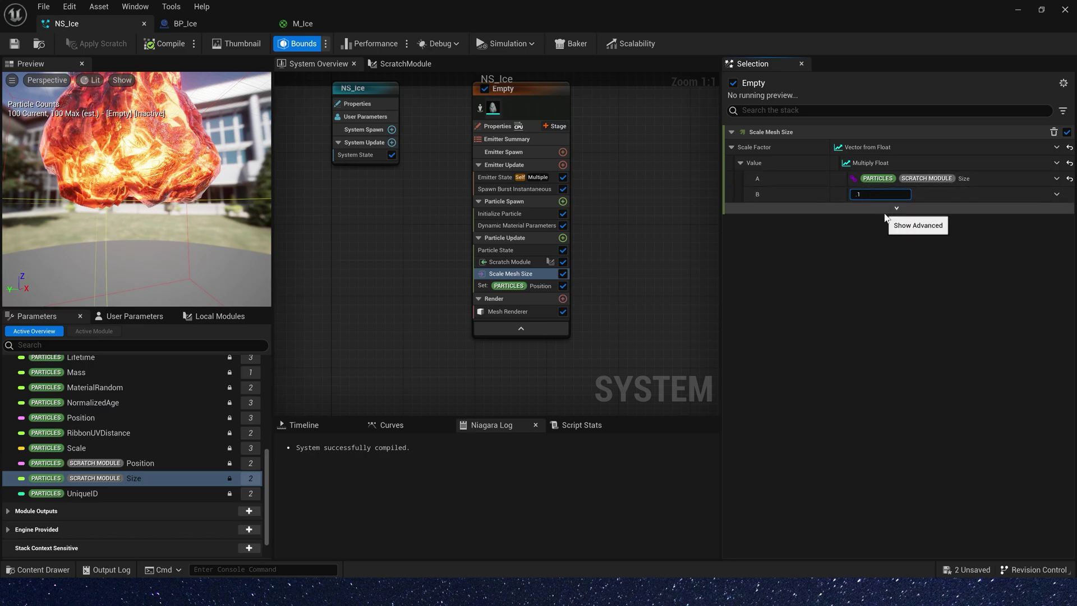
key(Return)
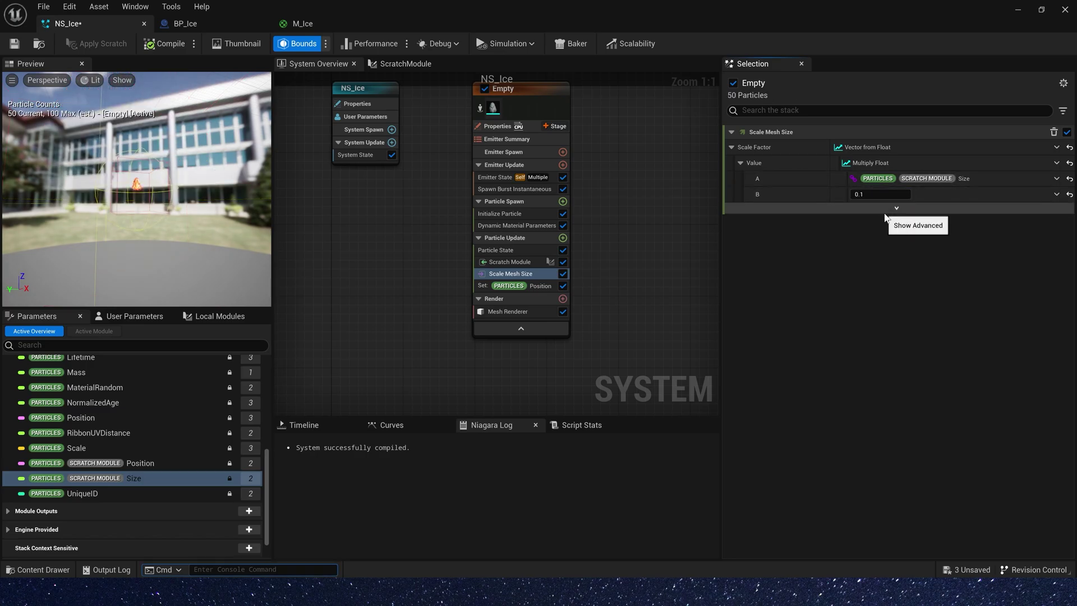
click(191, 25)
scroll(488, 242, up, 2)
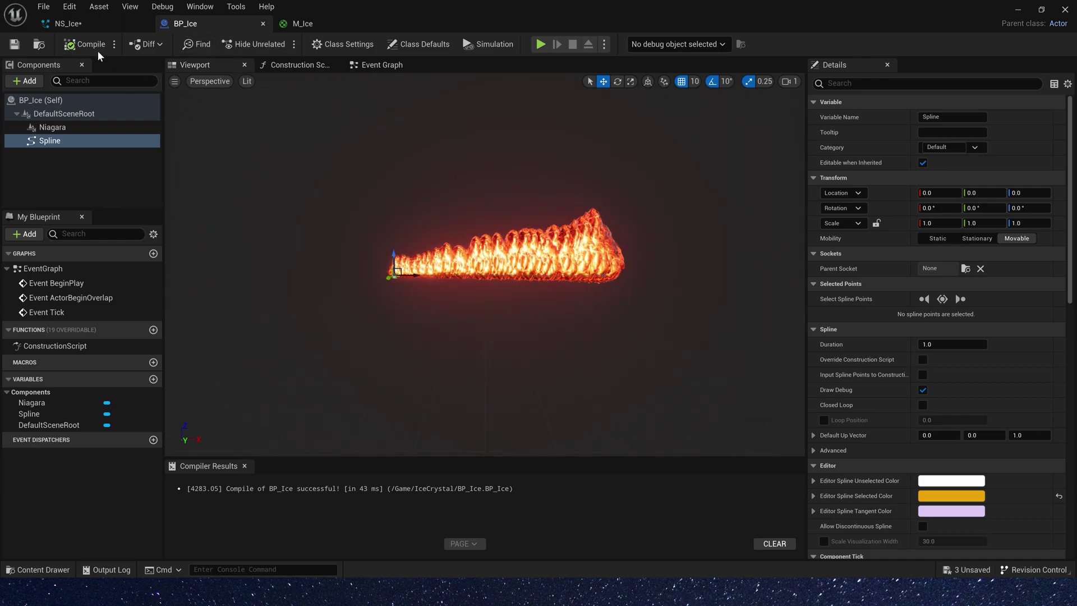
Set Initialize Particle's Mesh Scale Min in NS_Ice to X 0.8, Y 0.8, Z 3.0.
click(68, 23)
click(500, 214)
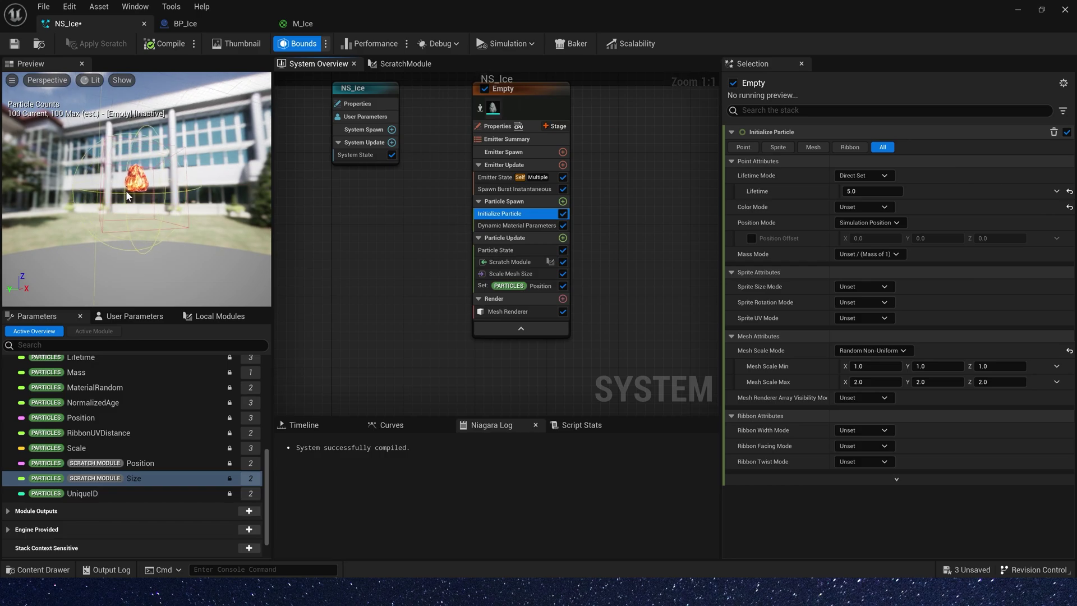
scroll(125, 190, up, 3)
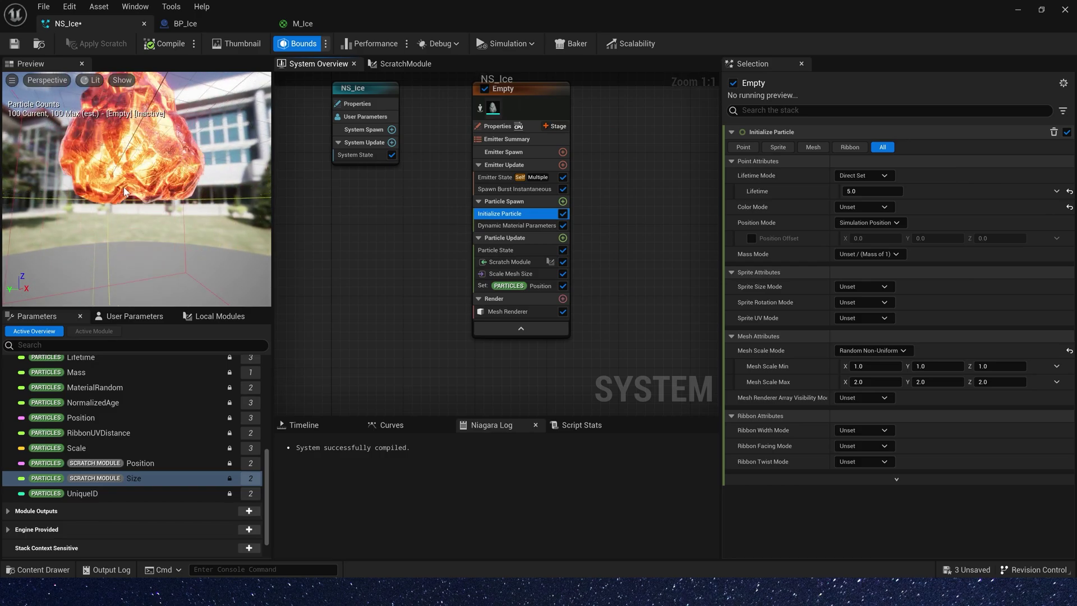
drag(124, 191, 88, 140)
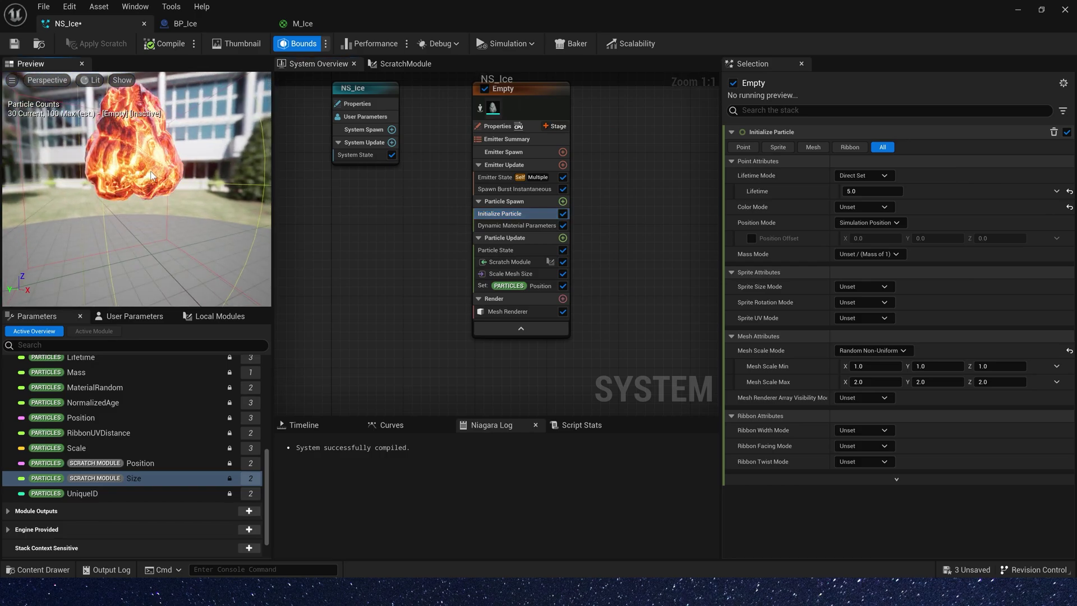
click(874, 366)
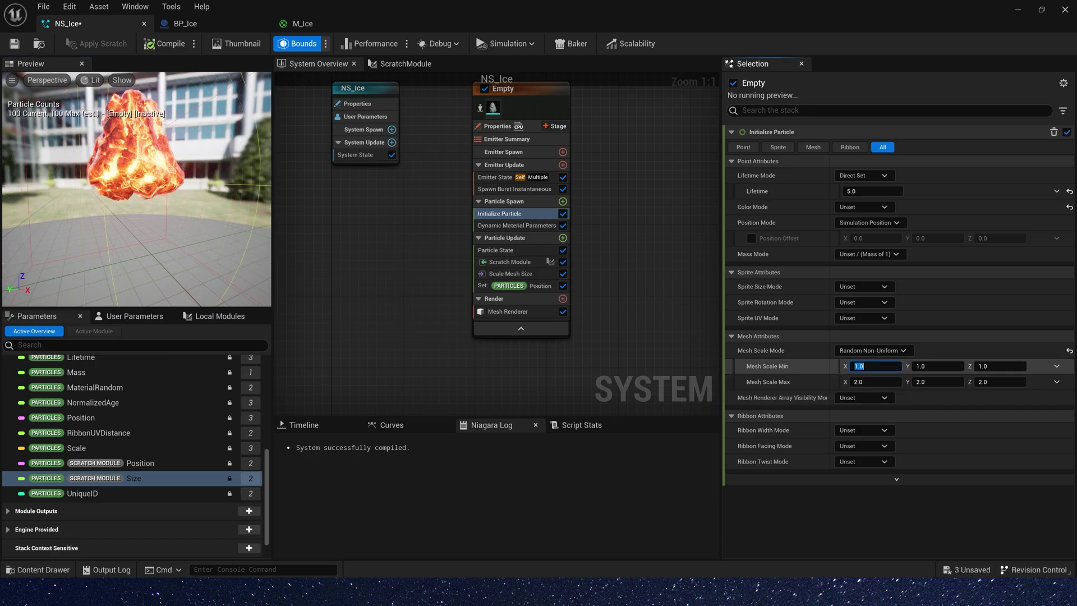
text(0.8)
key(Tab)
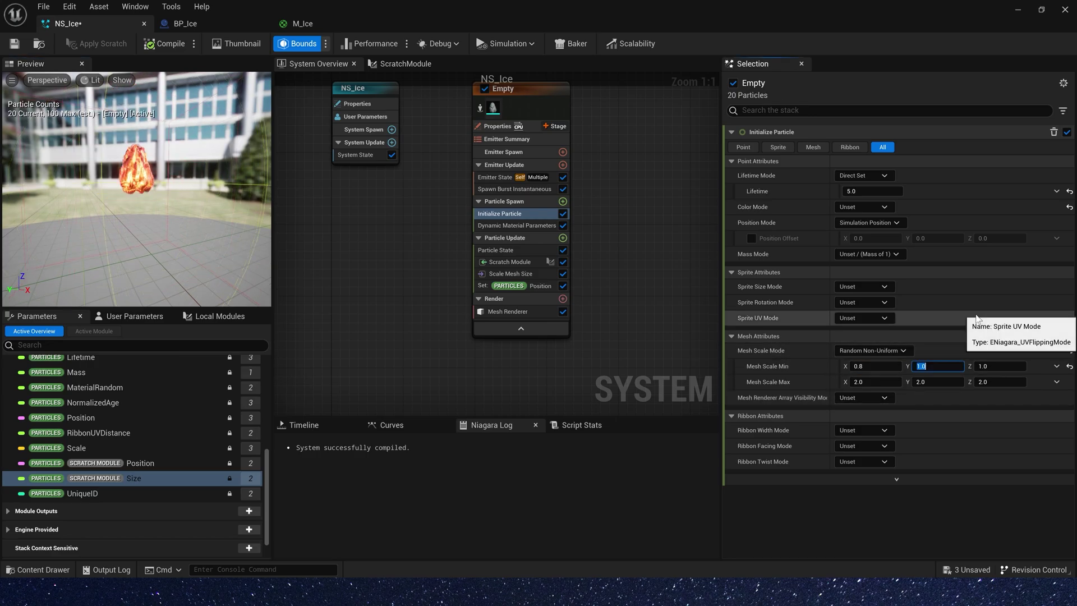
text(0.8)
key(Tab)
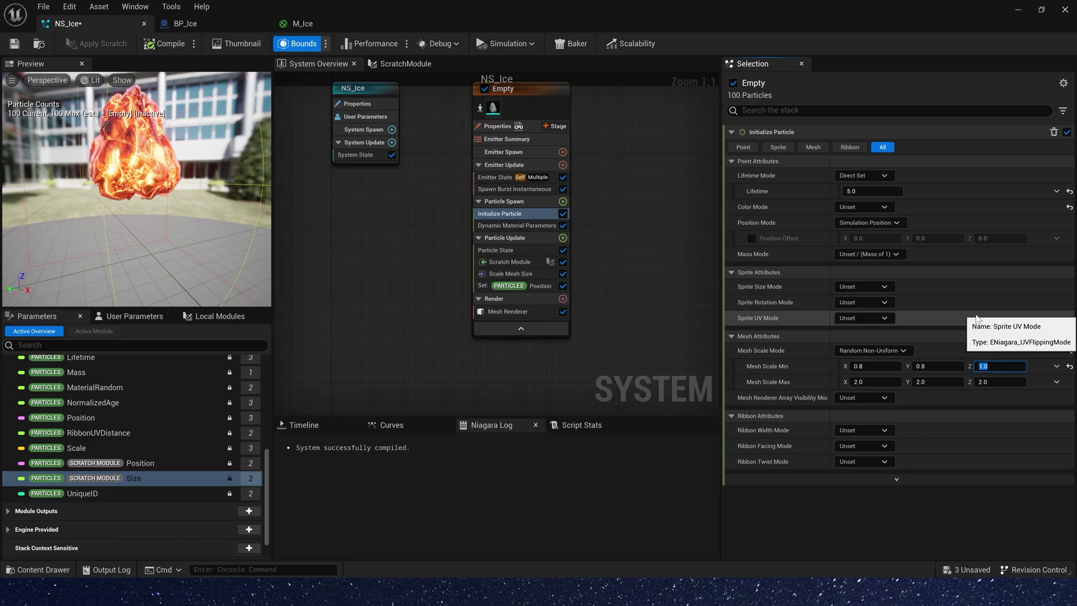
text(3)
key(Tab)
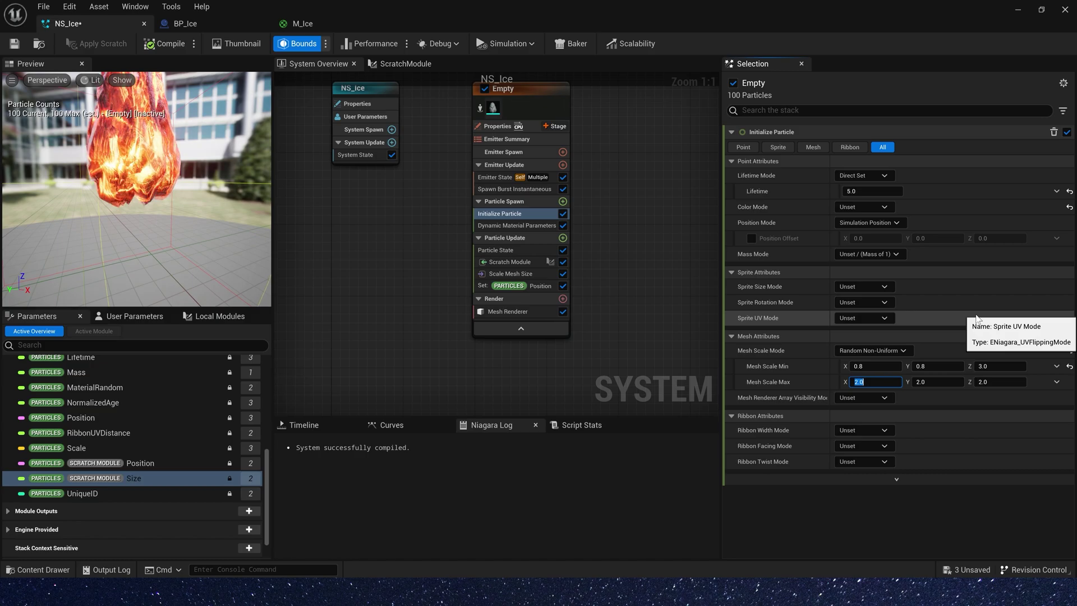
Set Mesh Scale Max to X 1.0, Y 1.0, Z 3.5 and view the crystals in BP_Ice.
text(1)
key(Tab)
text(1)
key(Tab)
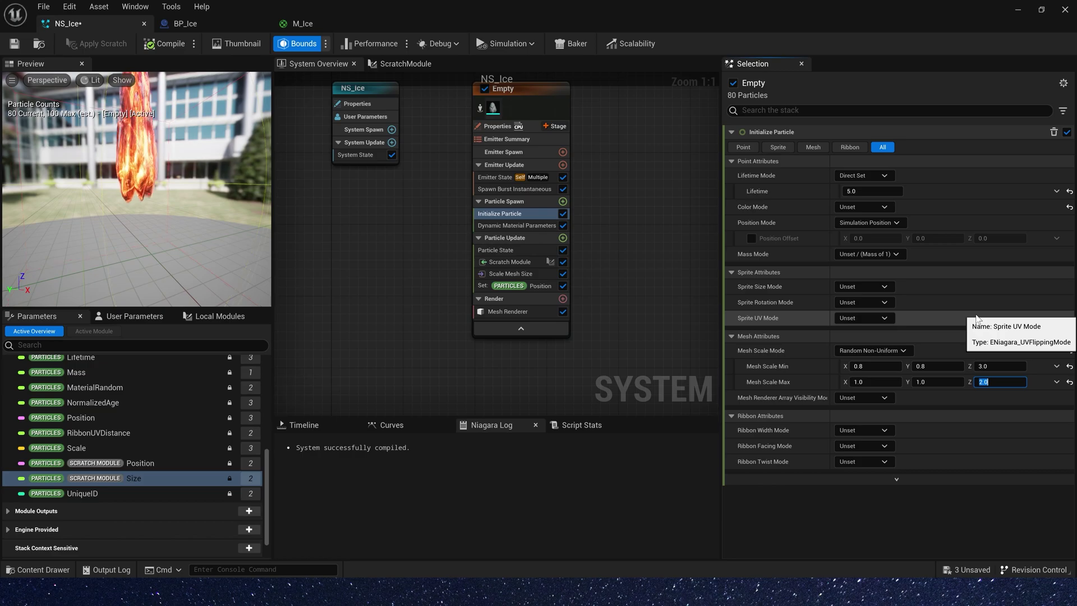
text(3.5)
key(Return)
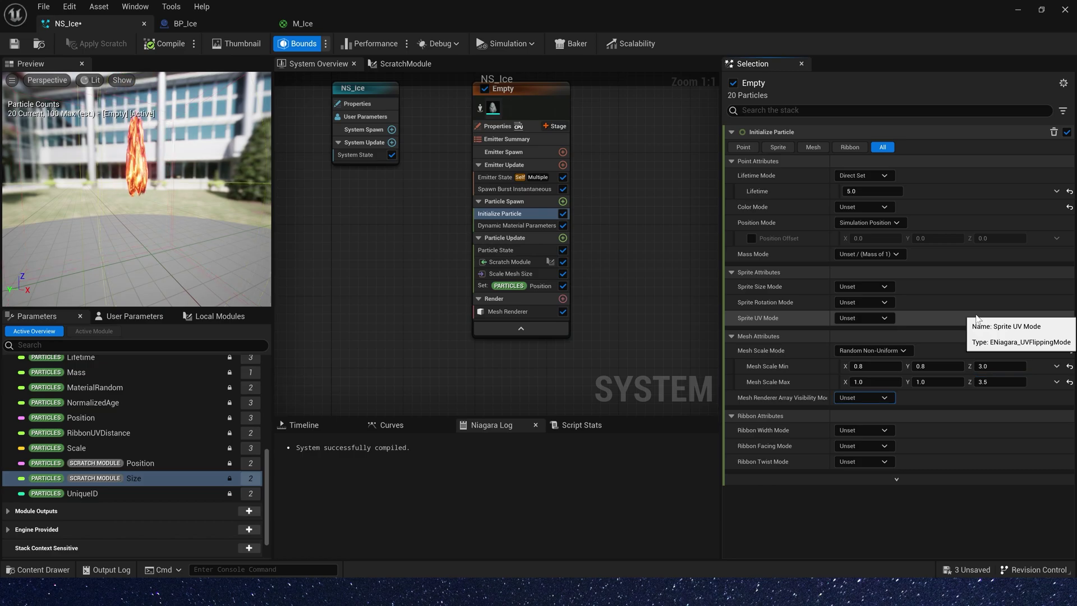
click(194, 23)
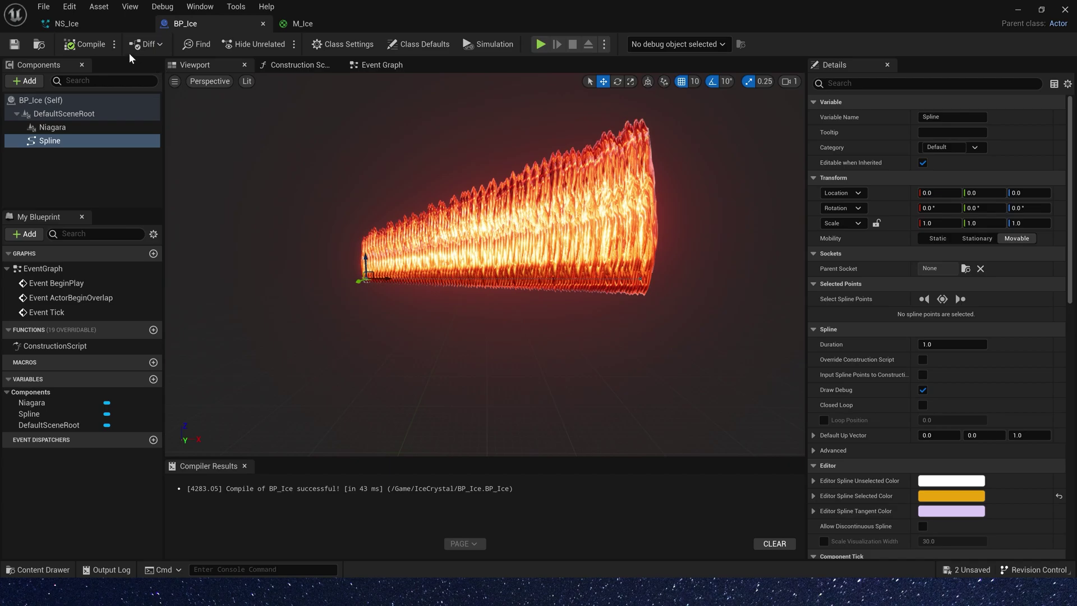
Add an Initial Mesh Orientation module to NS_Ice's Particle Spawn and set its Mesh Orientation Mode to None.
click(113, 24)
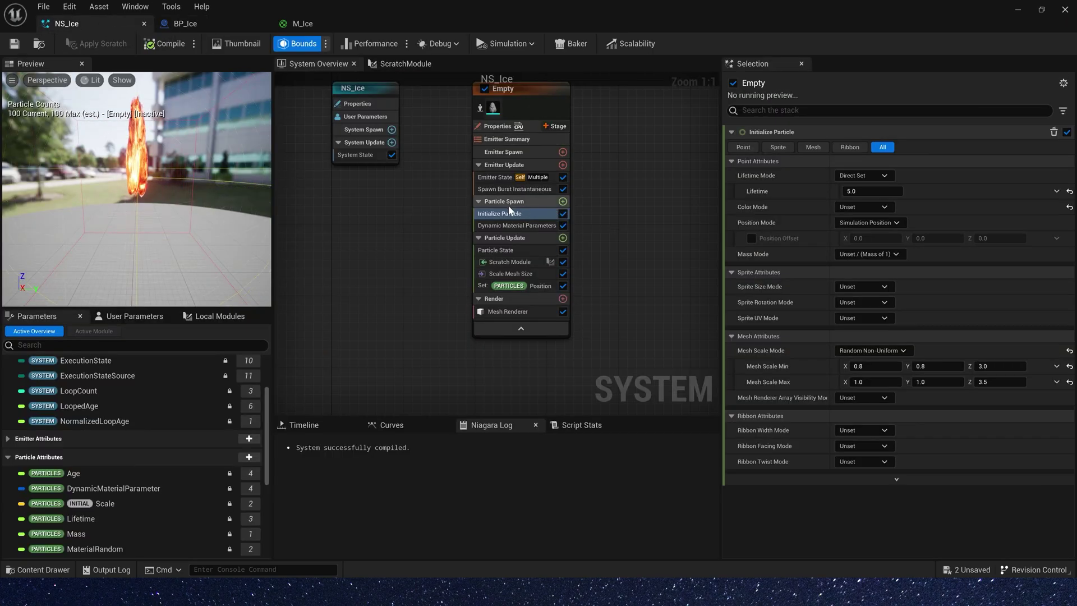
click(563, 202)
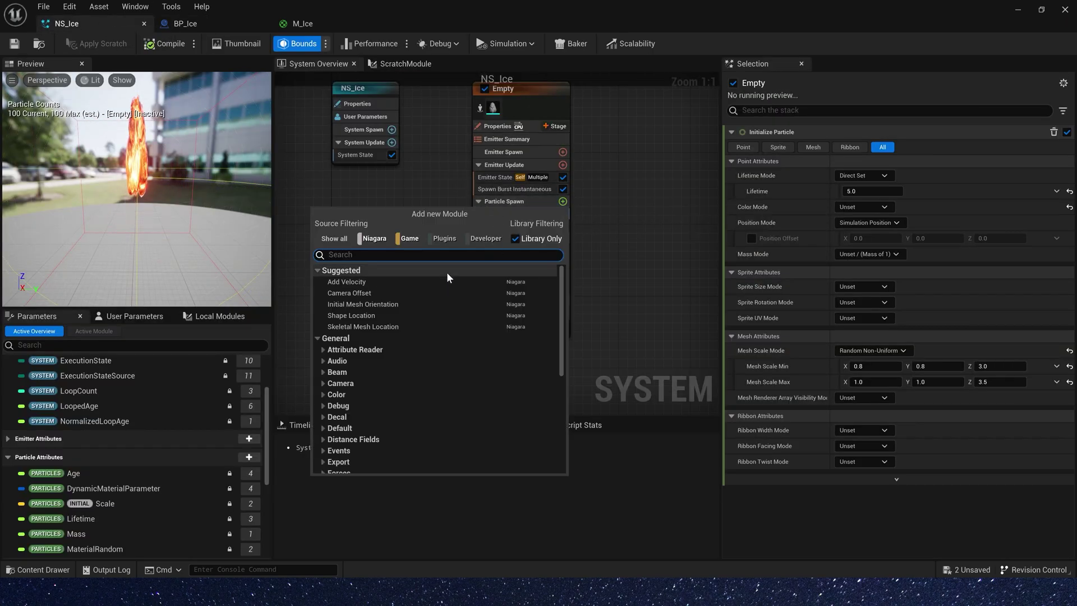
text(ini)
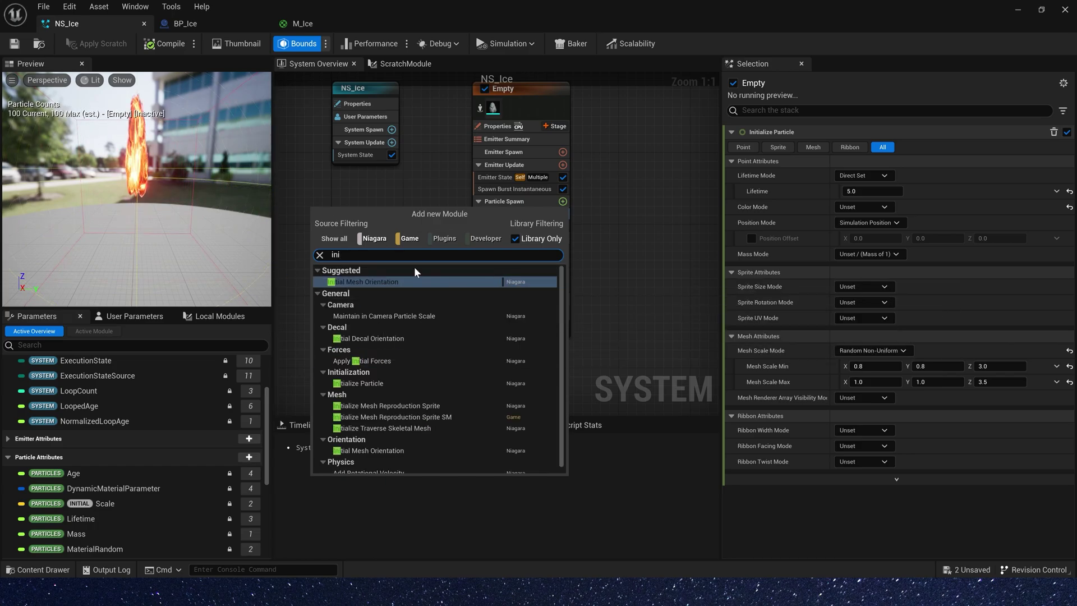
click(382, 281)
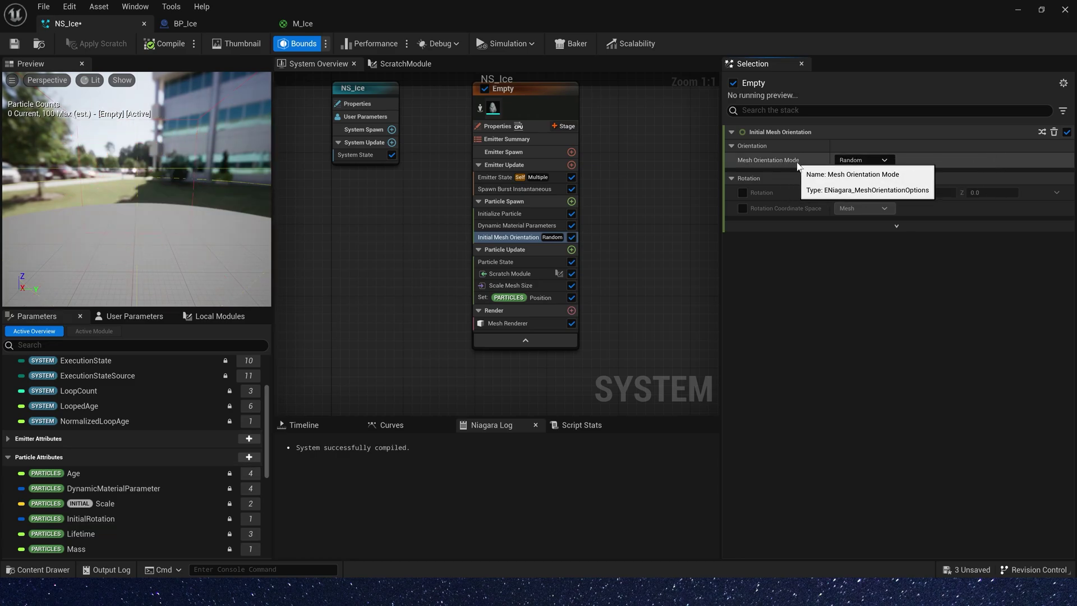
click(858, 162)
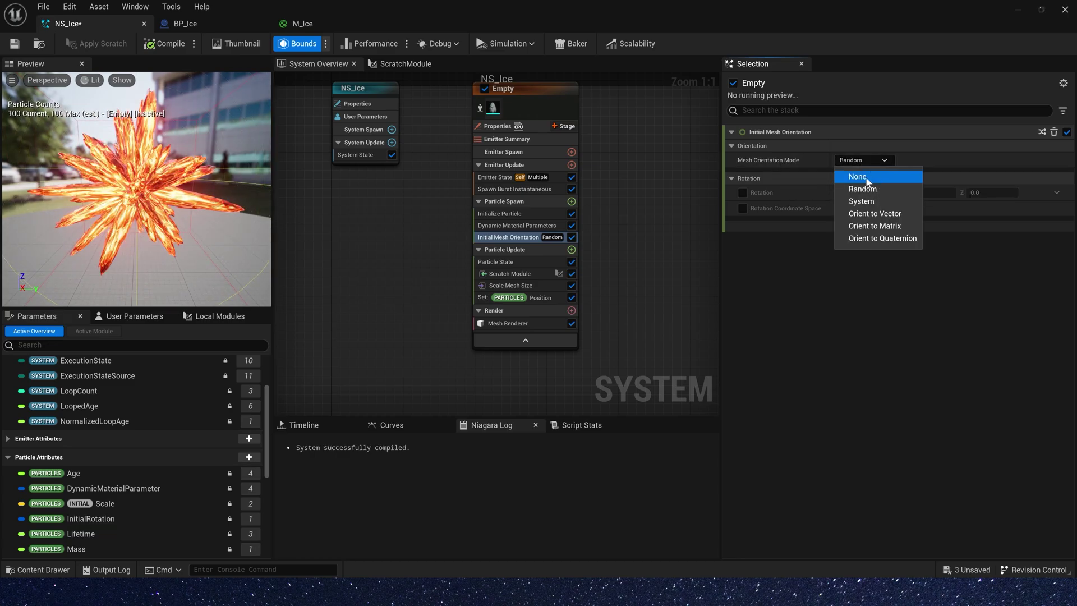
click(870, 176)
Enable Rotation and drive it with a Random Range Vector from (-0.05, -0.05, 0.0) to (0.05, 0.05, 1.0).
click(743, 193)
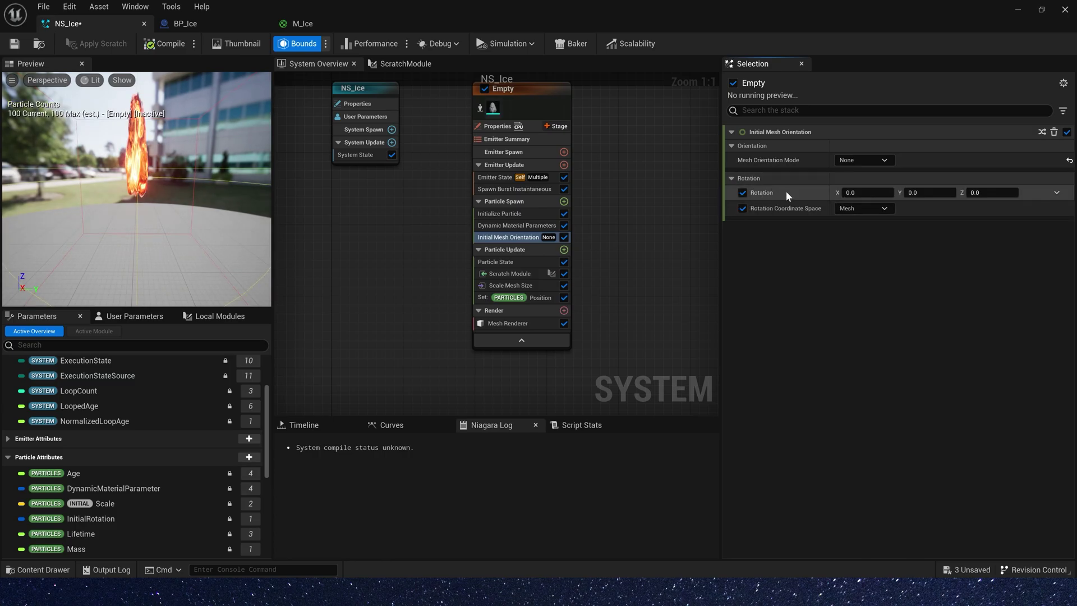
click(1057, 192)
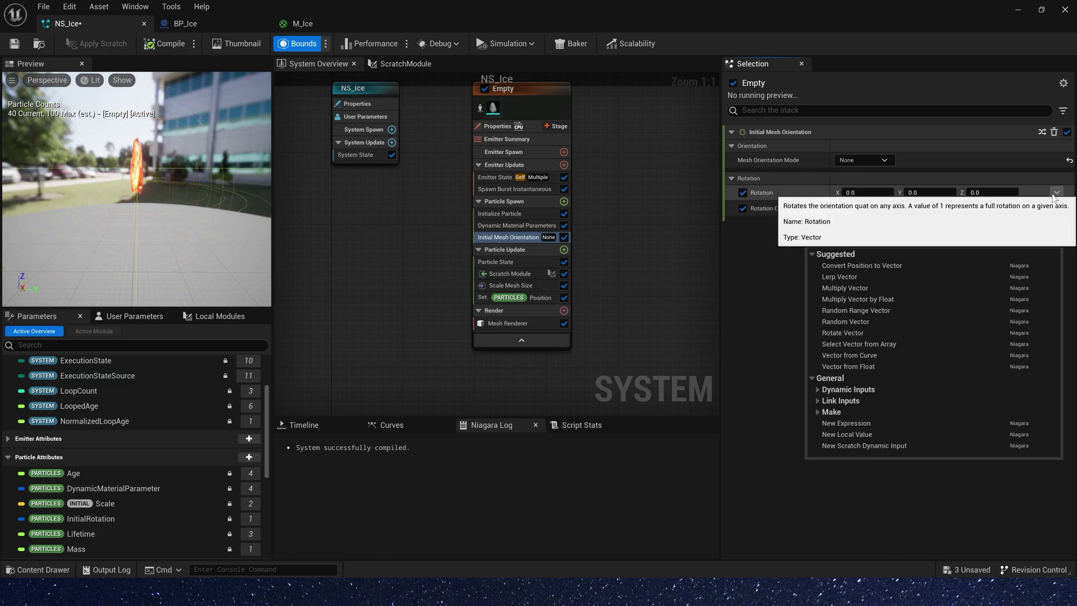
text(rand)
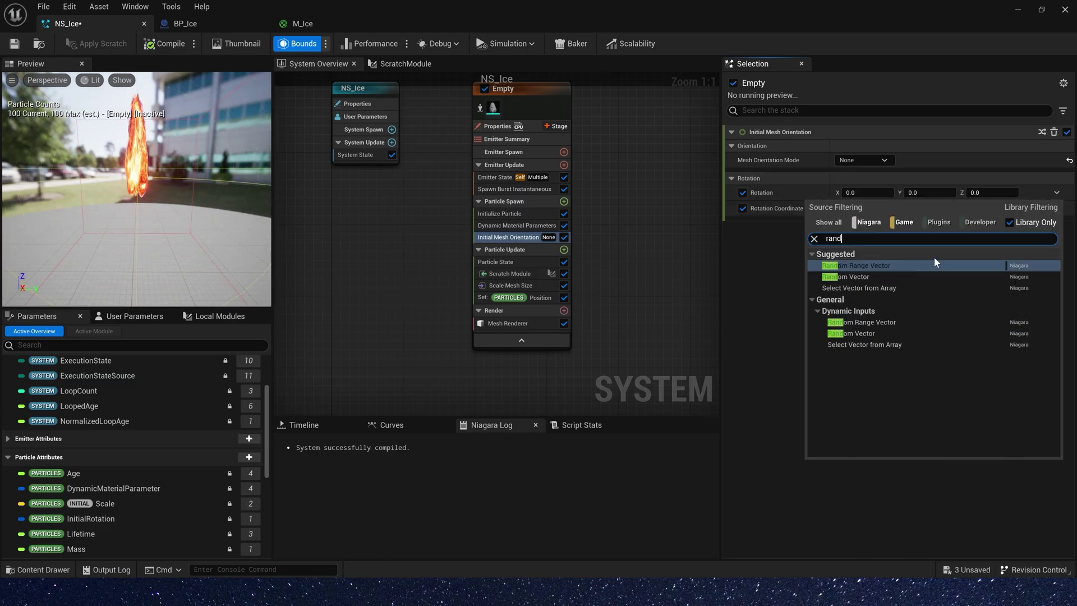
click(885, 266)
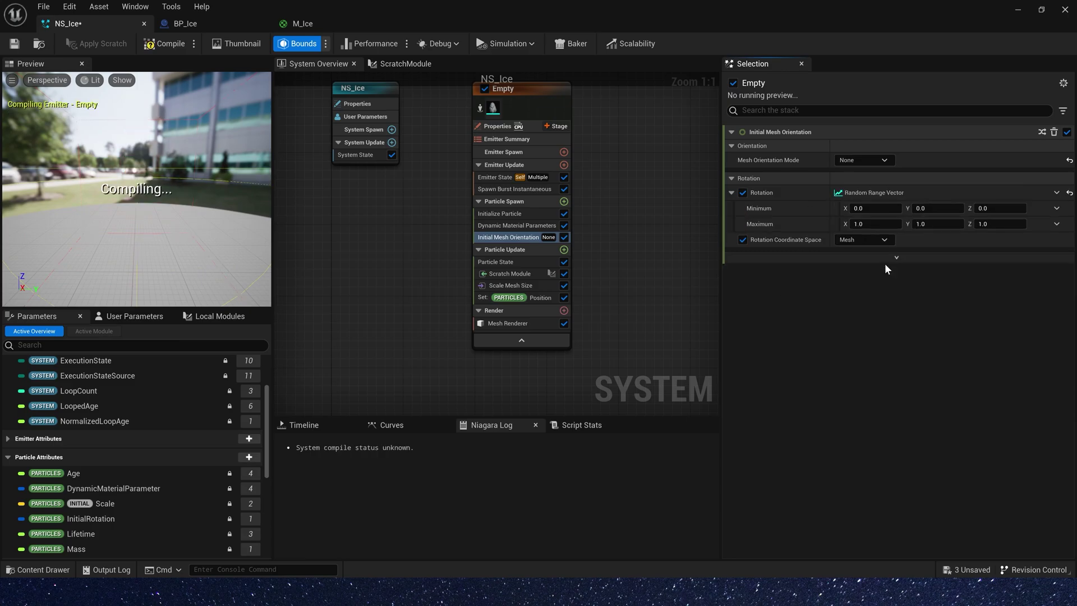
click(874, 208)
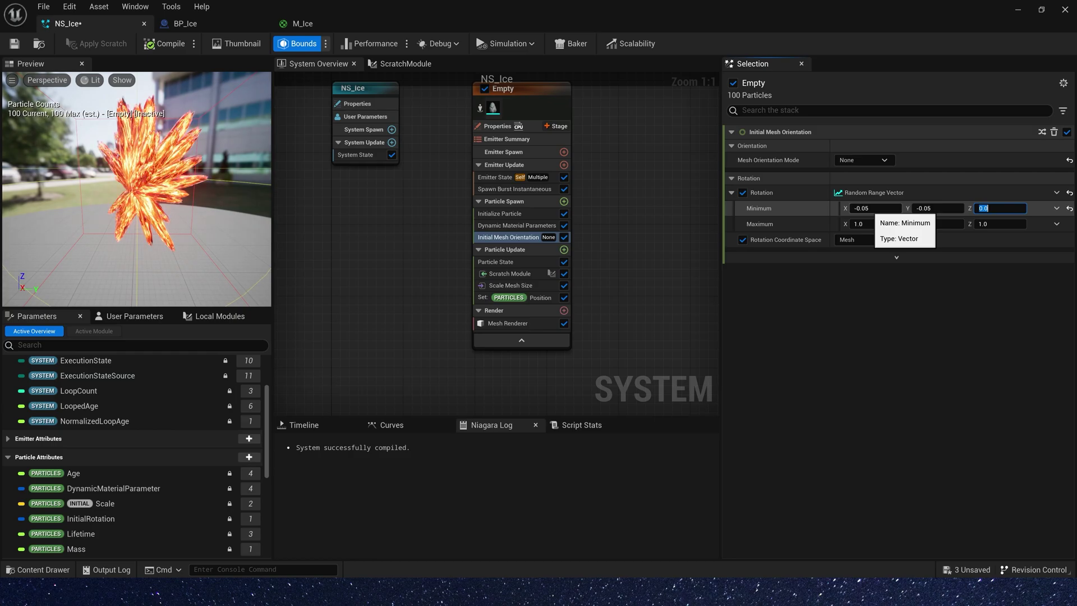
click(864, 224)
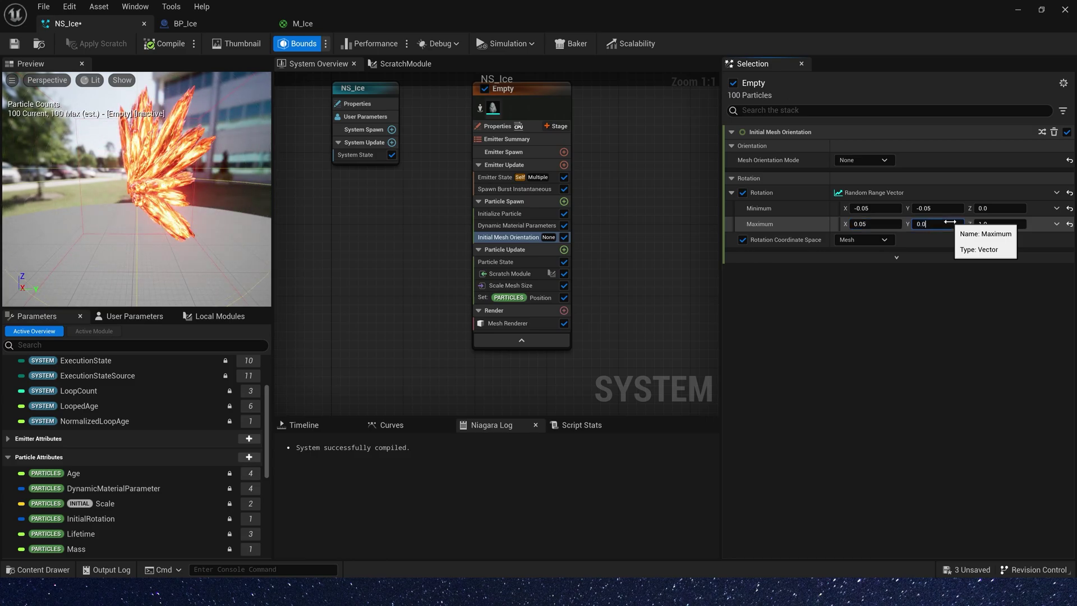
mouse_move(72, 137)
mouse_down()
mouse_move(89, 196)
mouse_move(72, 137)
mouse_up()
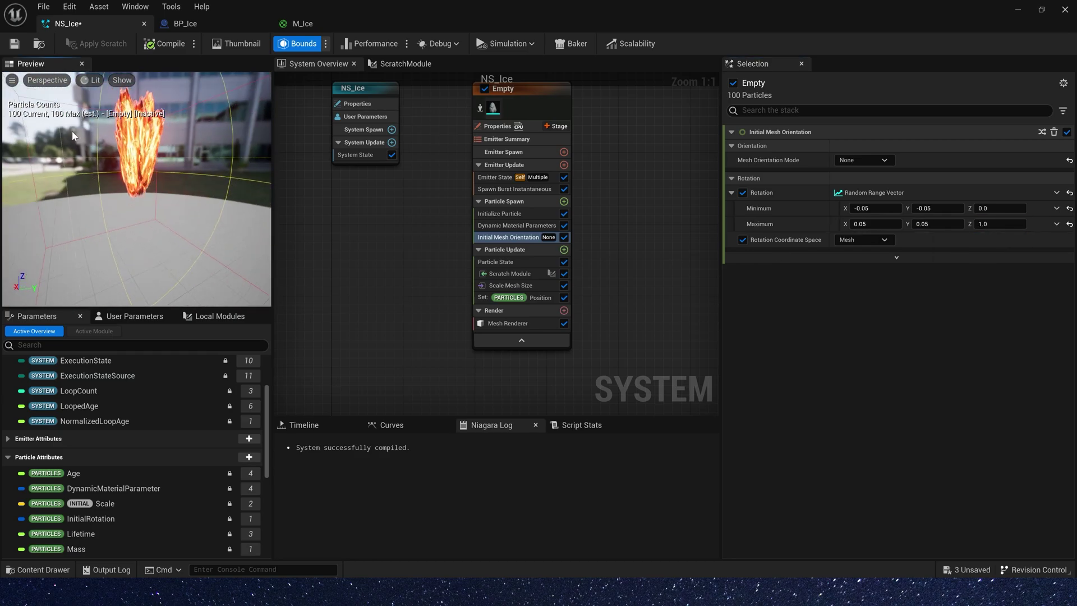
Save NS_Ice, switch to BP_Ice and locate the blueprint asset in the IceCrystal folder.
click(17, 43)
click(185, 23)
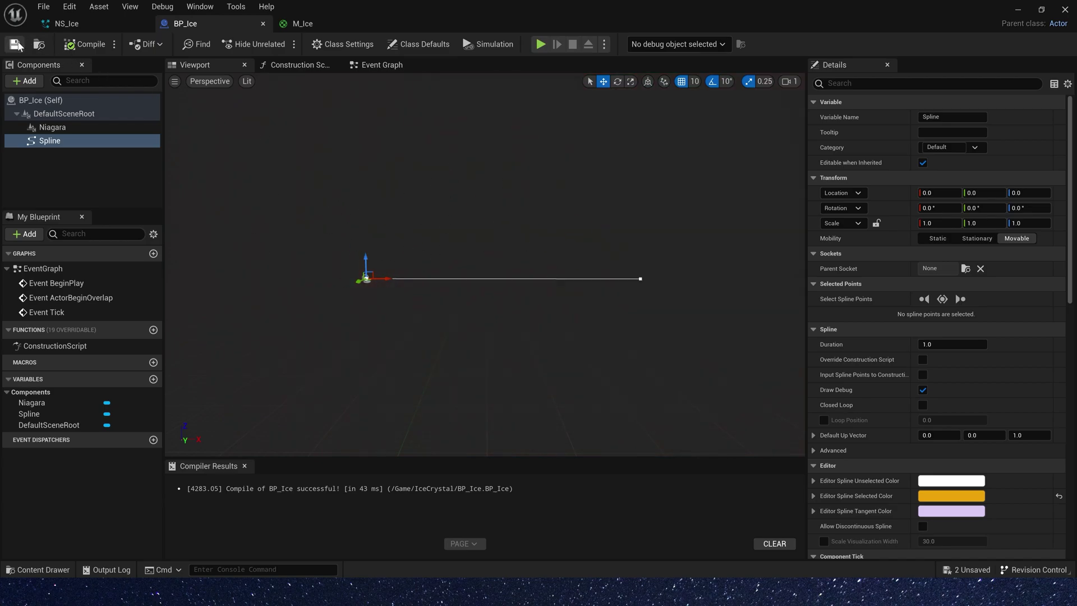
click(40, 44)
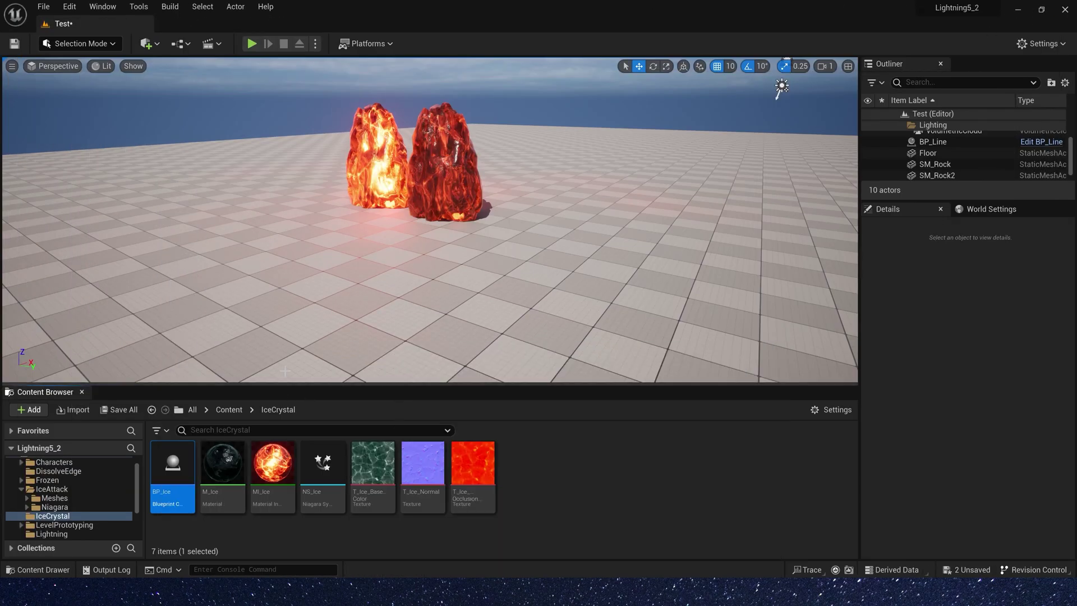
Place BP_Ice in the Test level beside the rocks and stretch its spline along the floor.
drag(173, 466, 449, 303)
key(d)
right_drag(448, 303, 351, 284)
click(533, 269)
right_drag(552, 292, 665, 250)
key(w)
key(s)
key(s)
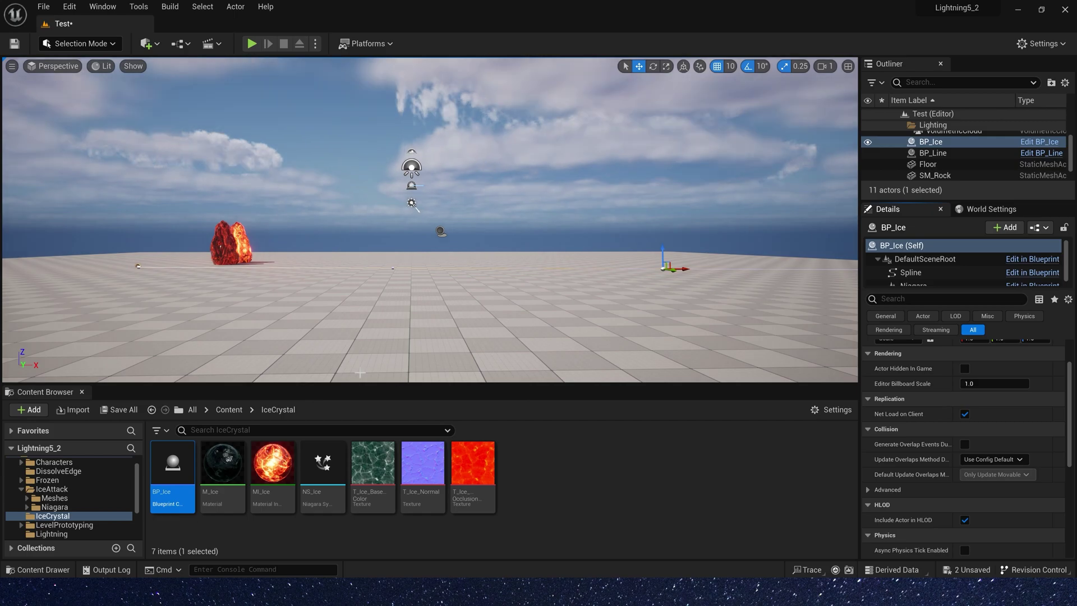
Add an Add Velocity module to NS_Ice's Particle Spawn and resolve its dependency by adding SolveForcesAndVelocity.
double_click(322, 463)
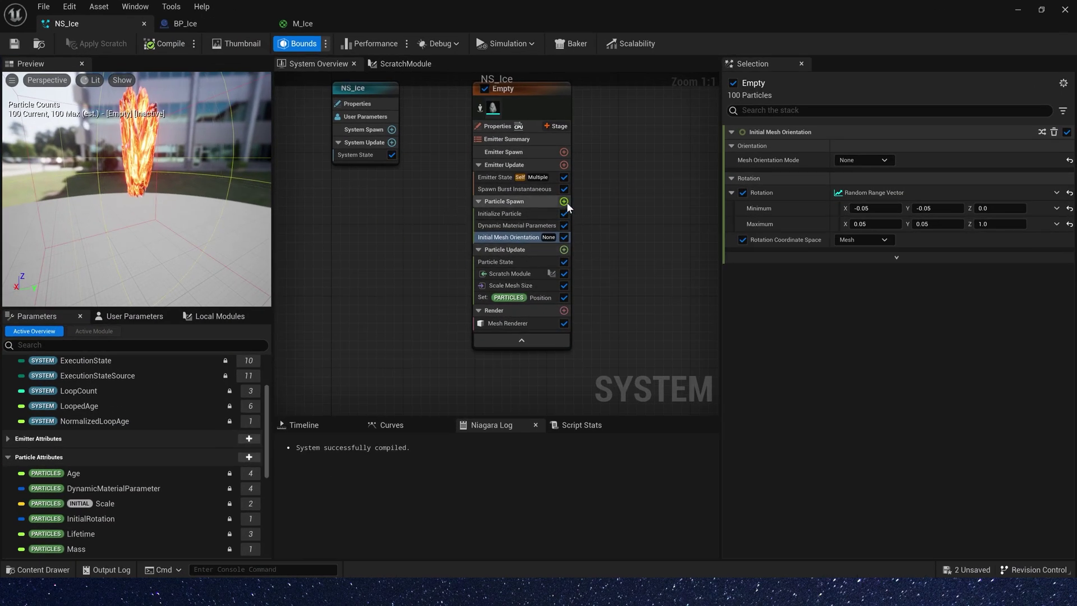
click(564, 200)
text(add vel)
click(391, 280)
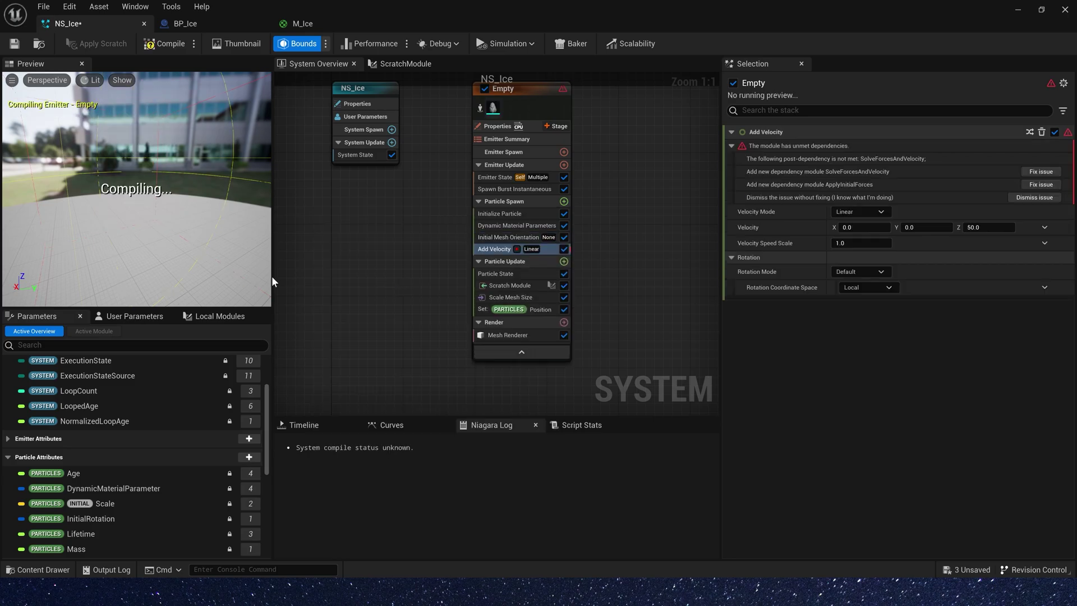
click(1041, 172)
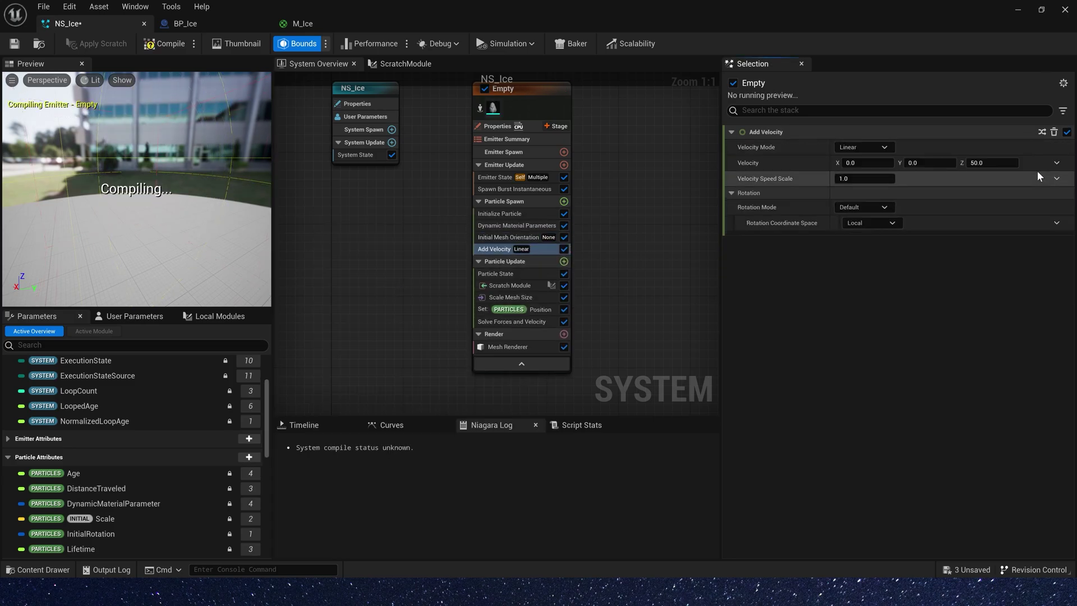
Set the Add Velocity module's Z velocity to 10000 and save NS_Ice.
click(991, 163)
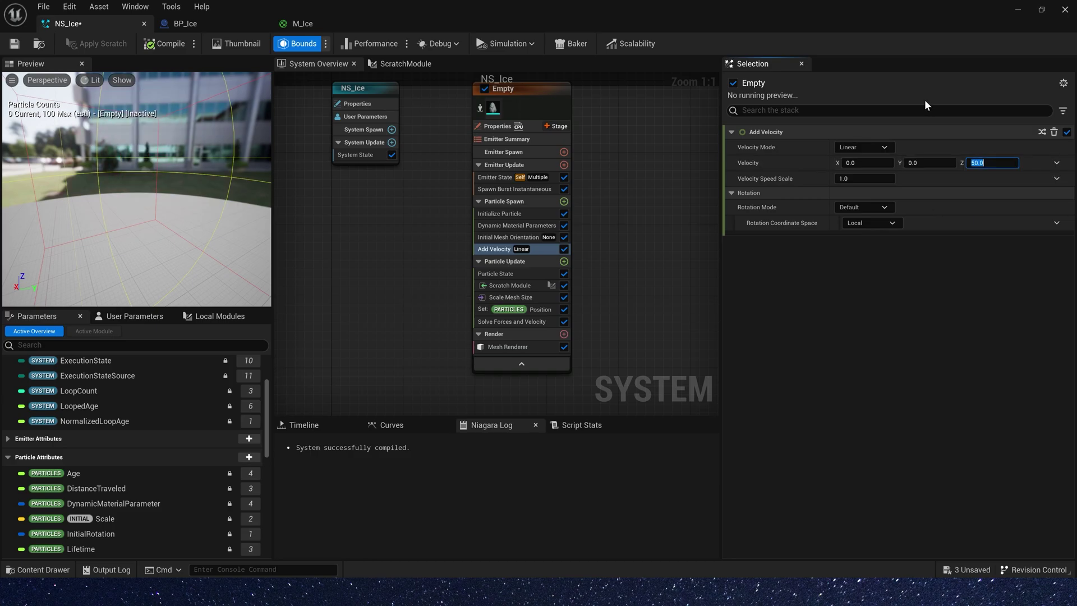
text(10000)
key(Tab)
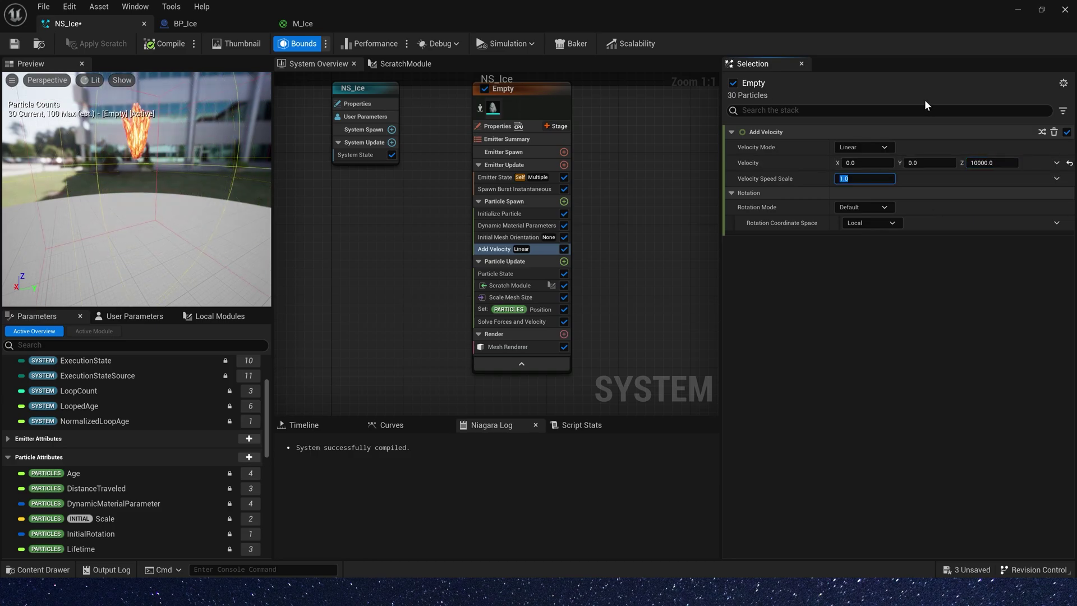
key(ctrl+s)
Add a Drag module to Particle Update, set its Drag to 20, and save NS_Ice.
click(564, 262)
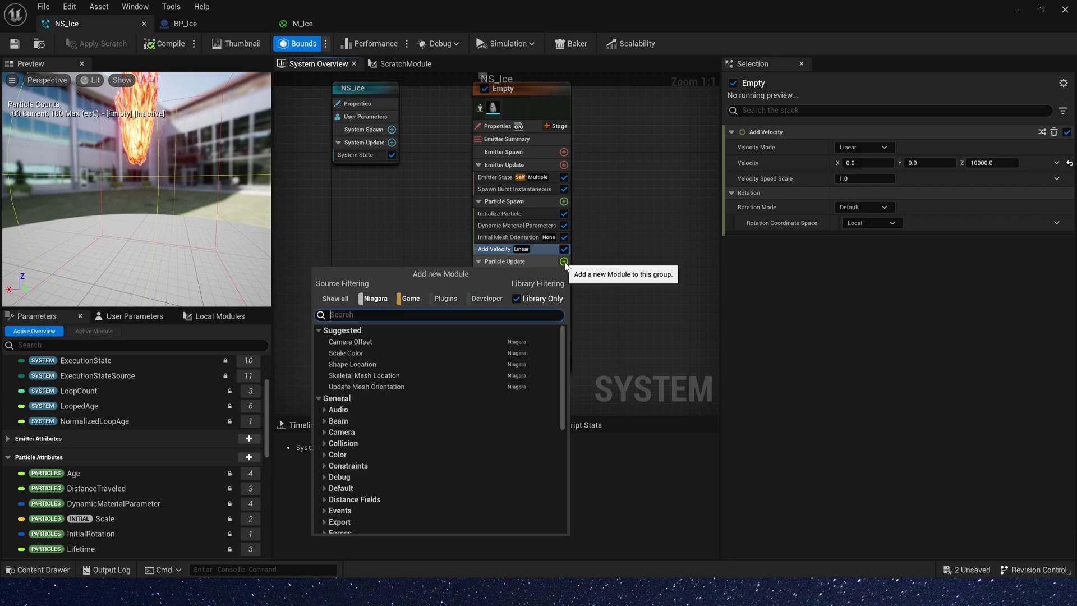
text(d)
click(382, 434)
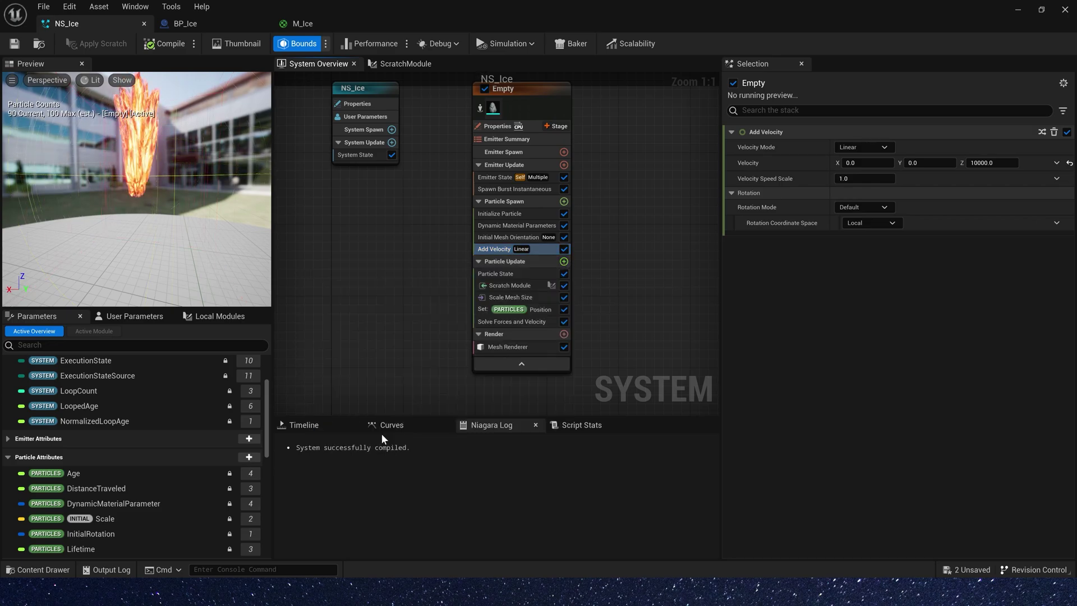
click(886, 148)
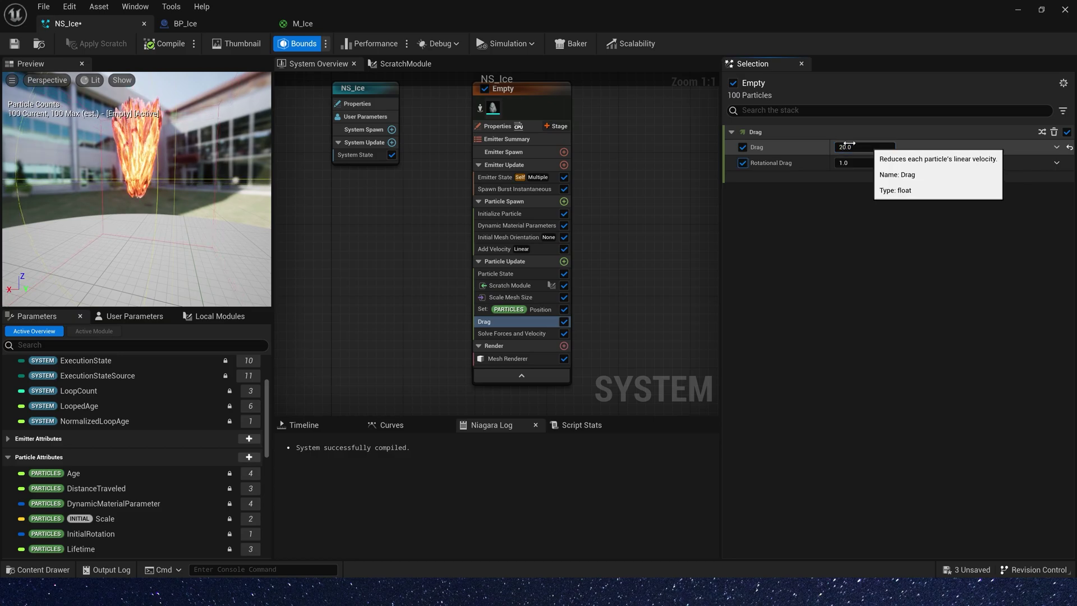
click(13, 49)
Shrink the NS_Ice window over the Test level to check BP_Ice's effect, then restore it to full size.
drag(536, 8, 499, 324)
drag(742, 334, 692, 373)
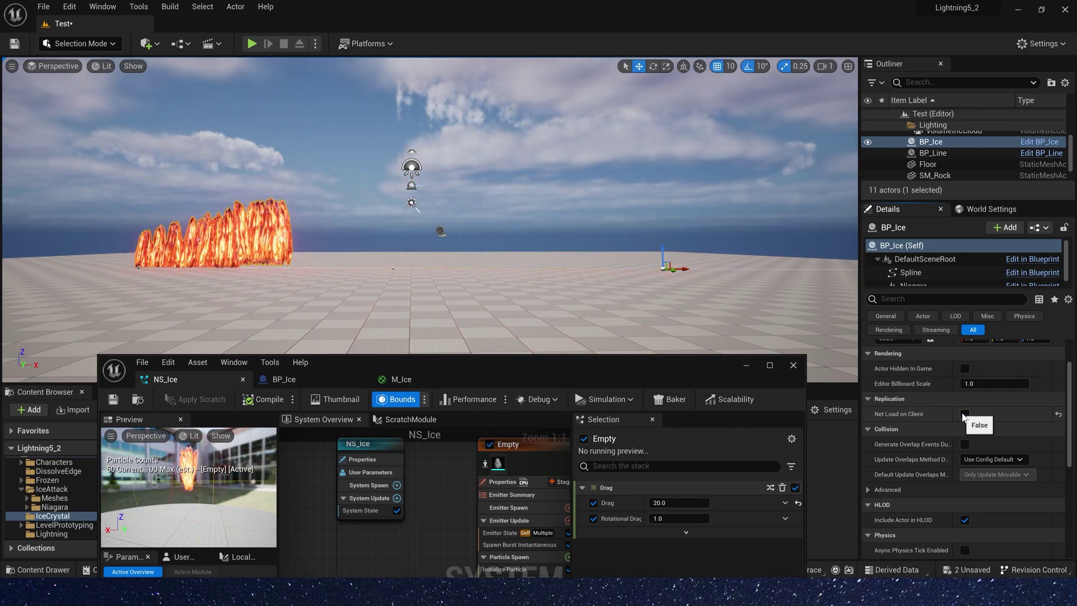
double_click(669, 366)
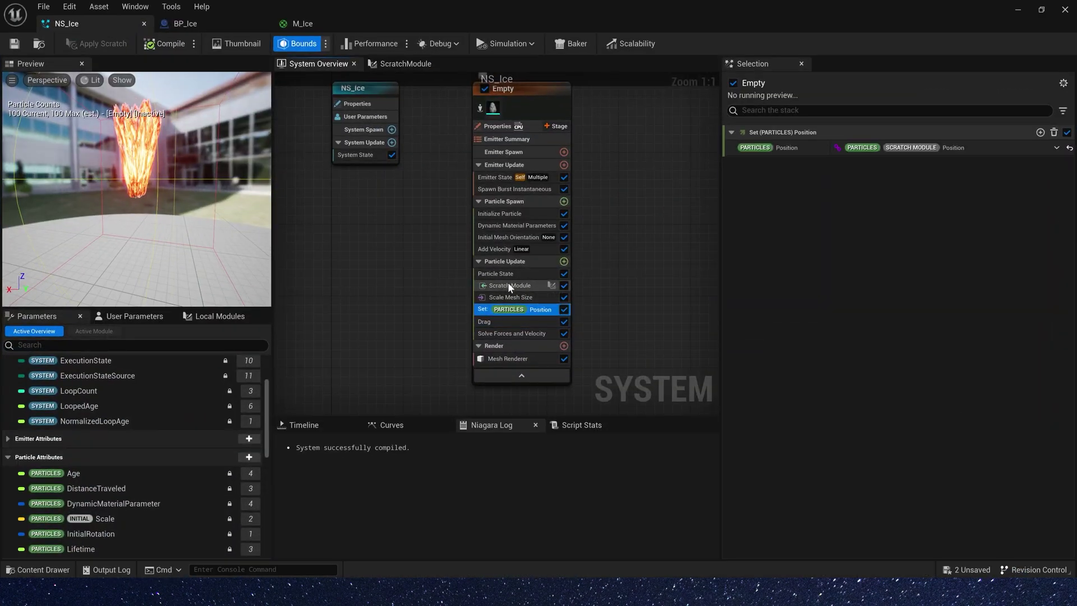
Open the Scratch Module graph and add a Break Position node to the output of Sample Spline Position by Unit Distance WS.
double_click(508, 281)
right_drag(396, 266, 624, 272)
scroll(624, 271, down, 1)
right_drag(643, 220, 437, 280)
drag(610, 180, 610, 192)
right_drag(632, 147, 500, 140)
drag(605, 151, 702, 169)
drag(499, 182, 559, 163)
right_drag(404, 223, 620, 172)
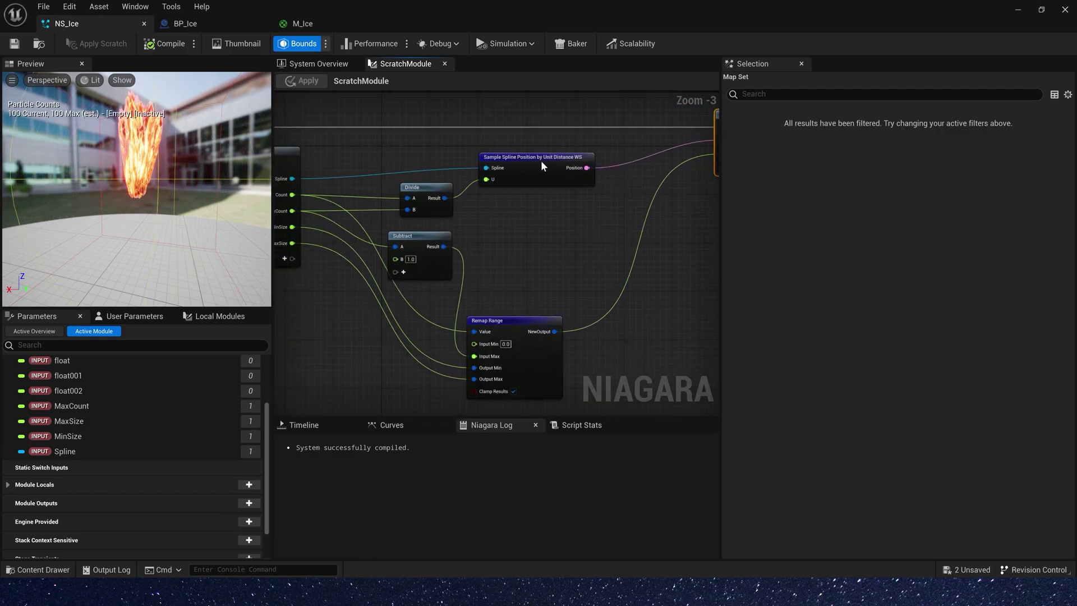
drag(589, 160, 655, 211)
text(br)
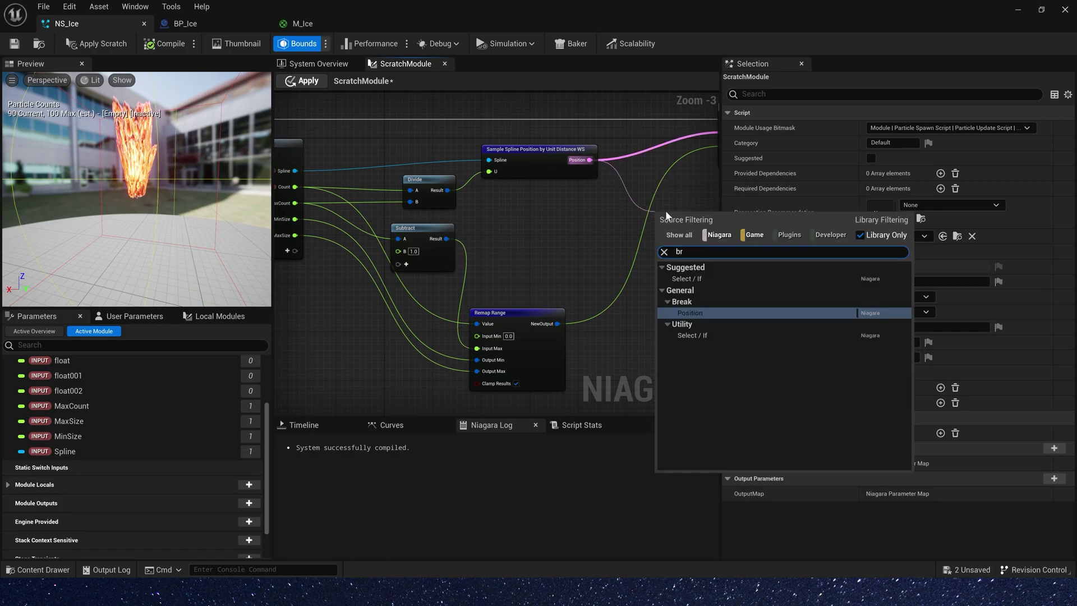
click(690, 313)
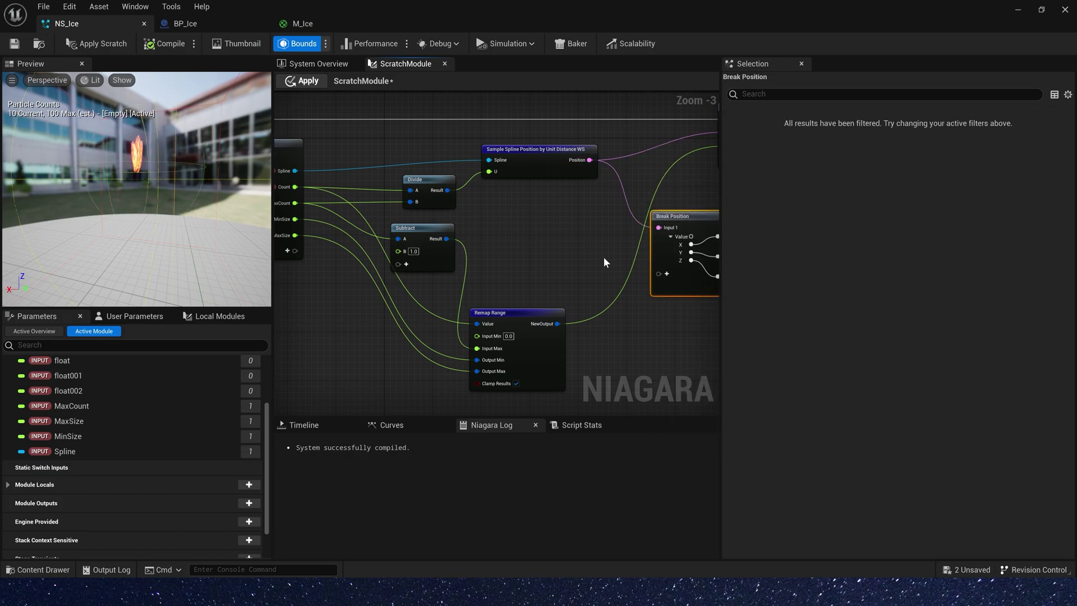
Add a Particles Position parameter to the input map node and connect it to a duplicate of the Break Position node.
right_drag(604, 257, 651, 200)
click(377, 212)
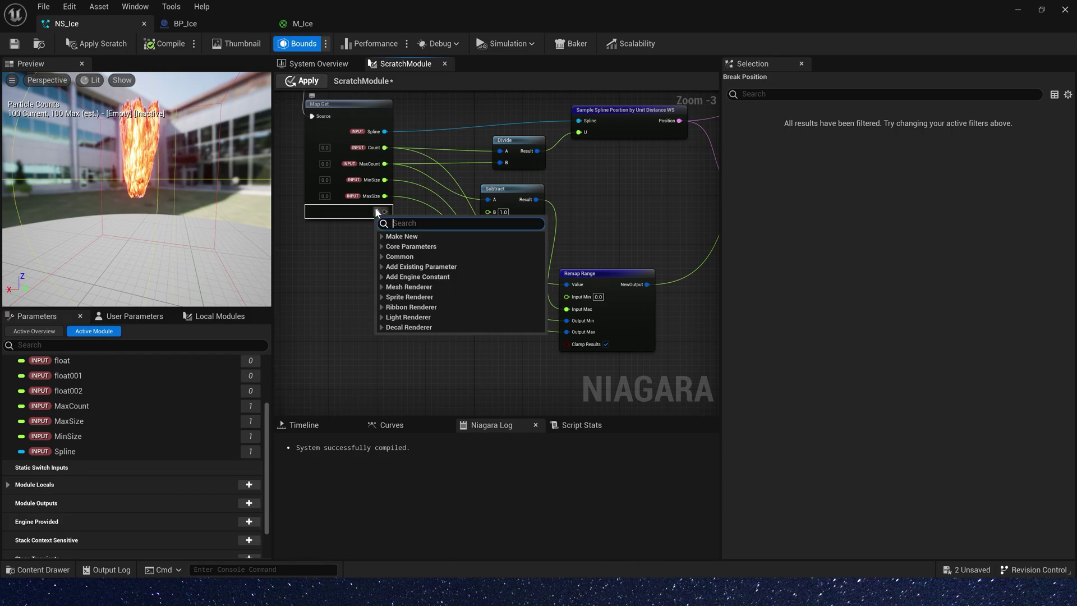
text(posi)
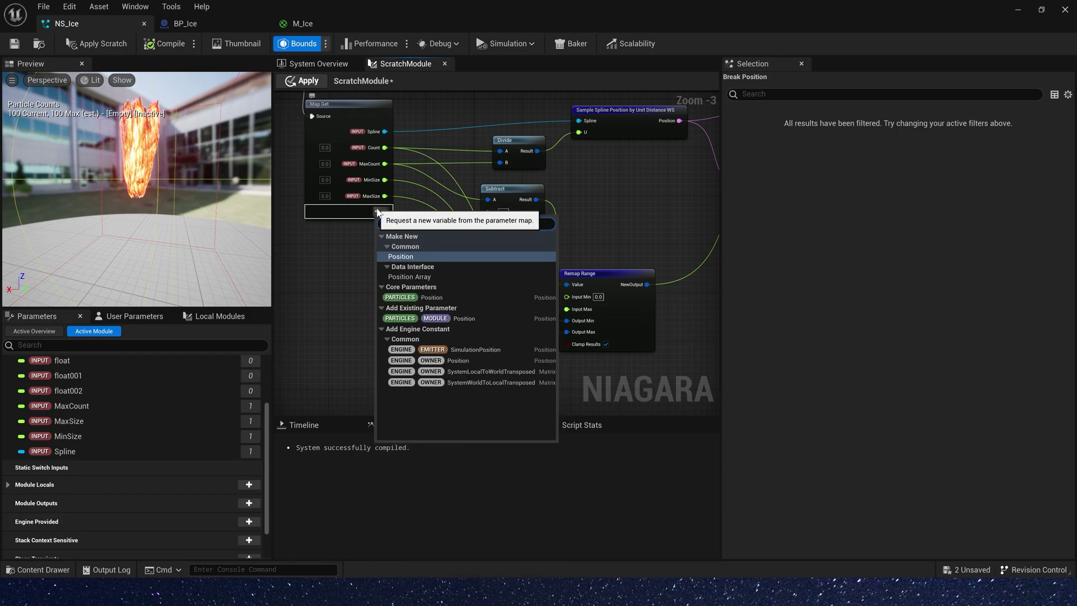
click(409, 258)
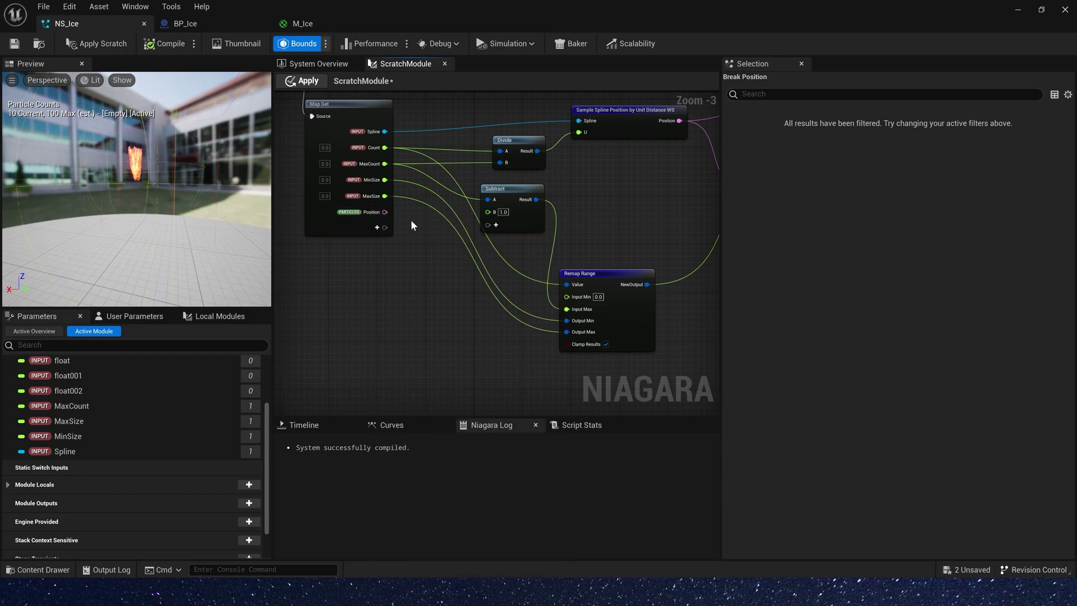
right_drag(412, 221, 351, 221)
key(ctrl+d)
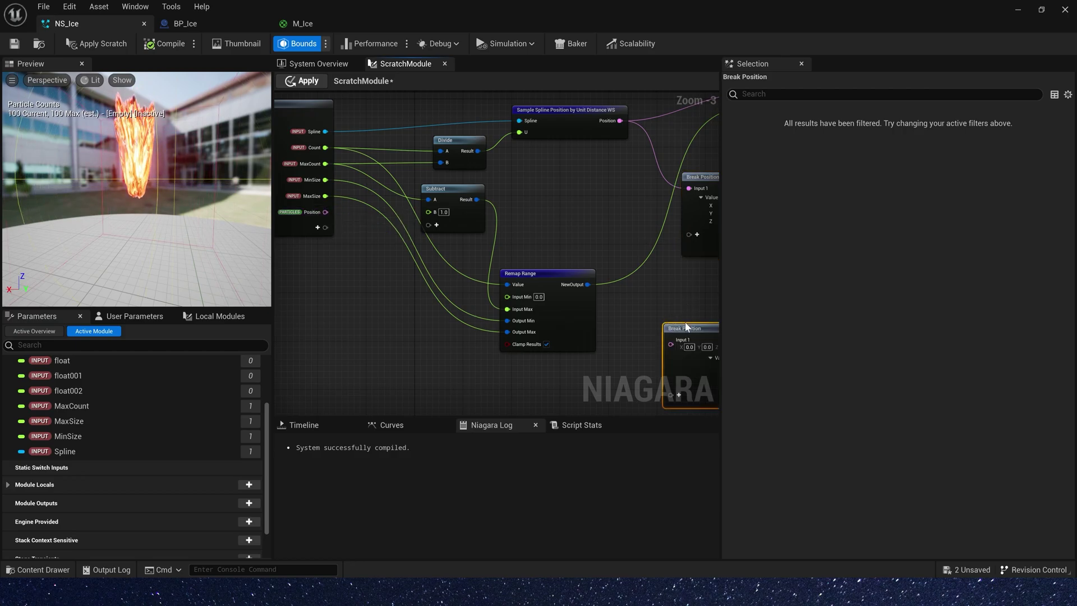
drag(540, 238, 643, 300)
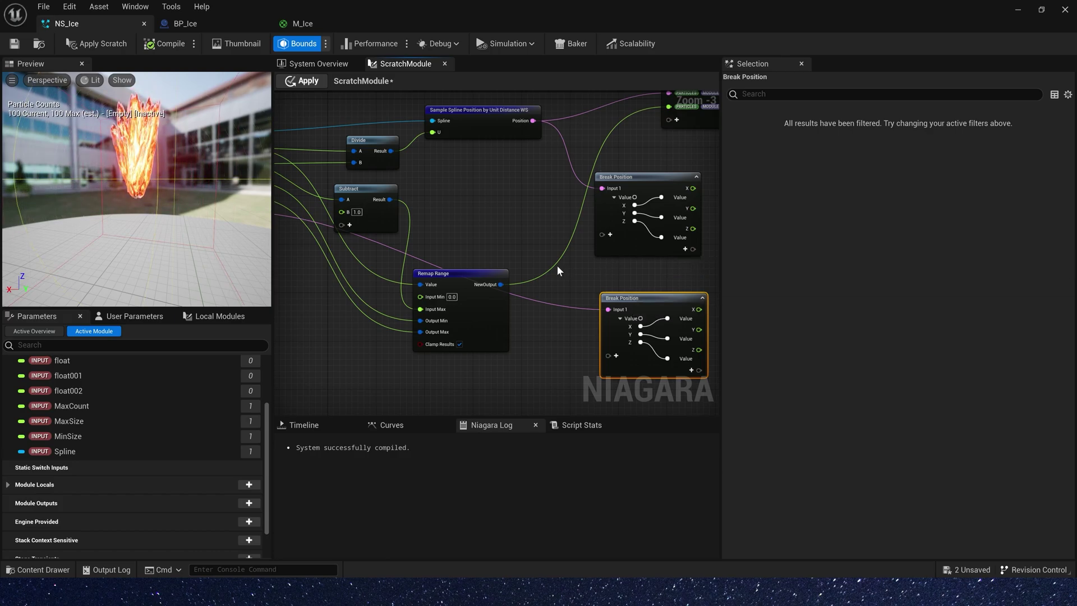
Move the Map Set and Output Module nodes farther from the Break Position nodes to free up graph space.
right_drag(575, 263, 338, 311)
drag(480, 198, 613, 124)
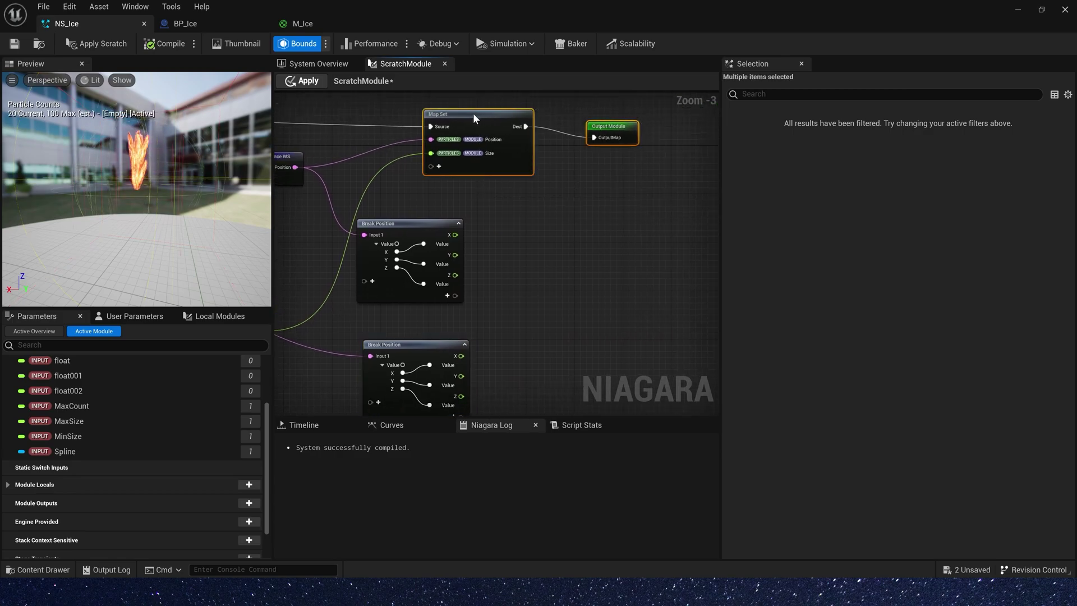
drag(473, 113, 588, 114)
drag(455, 235, 567, 220)
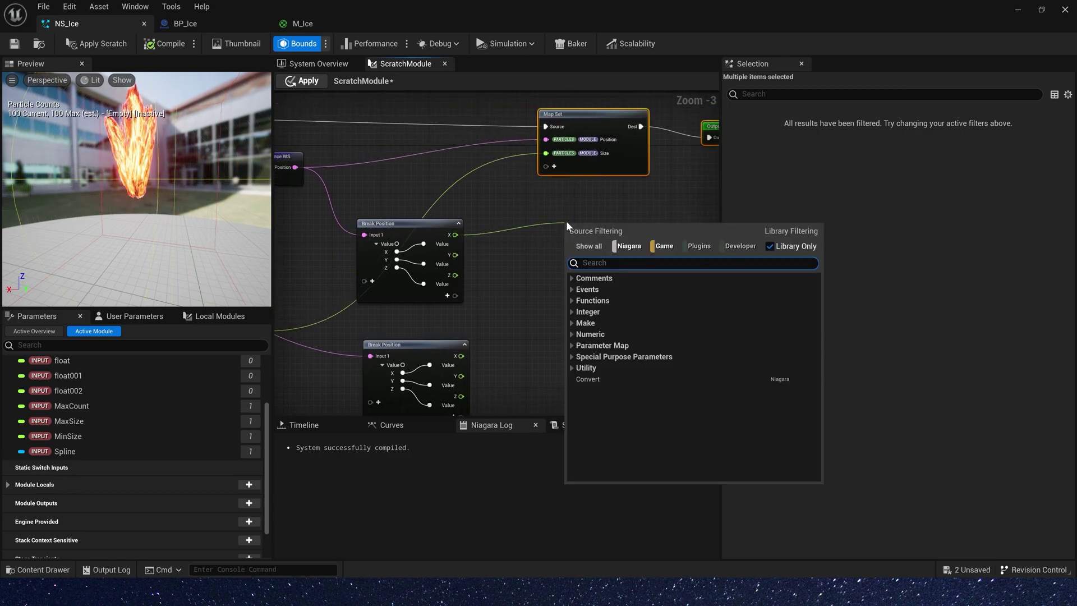
text(make)
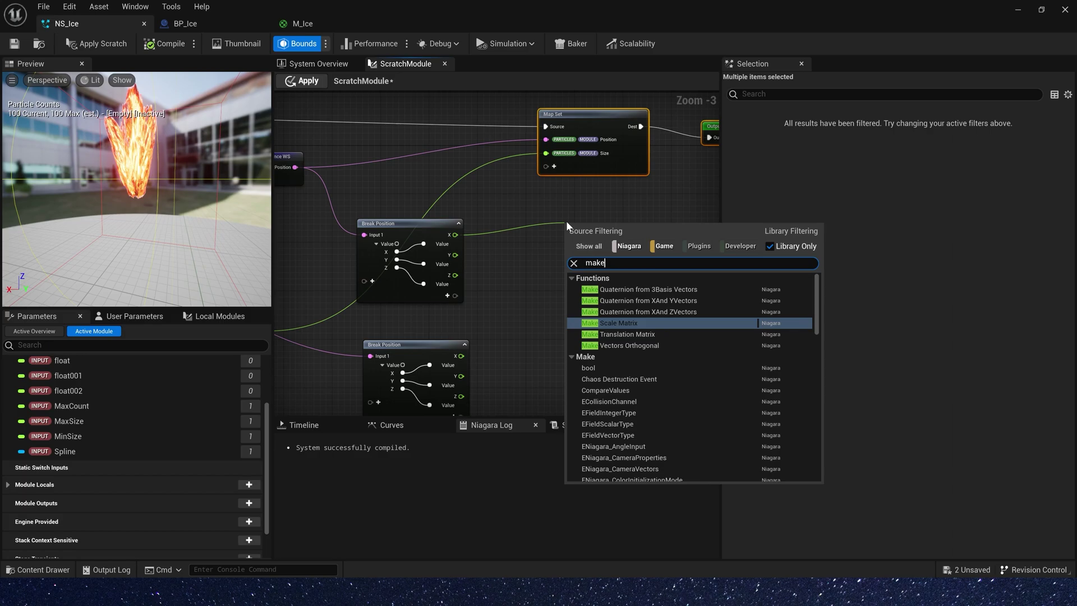
text(po)
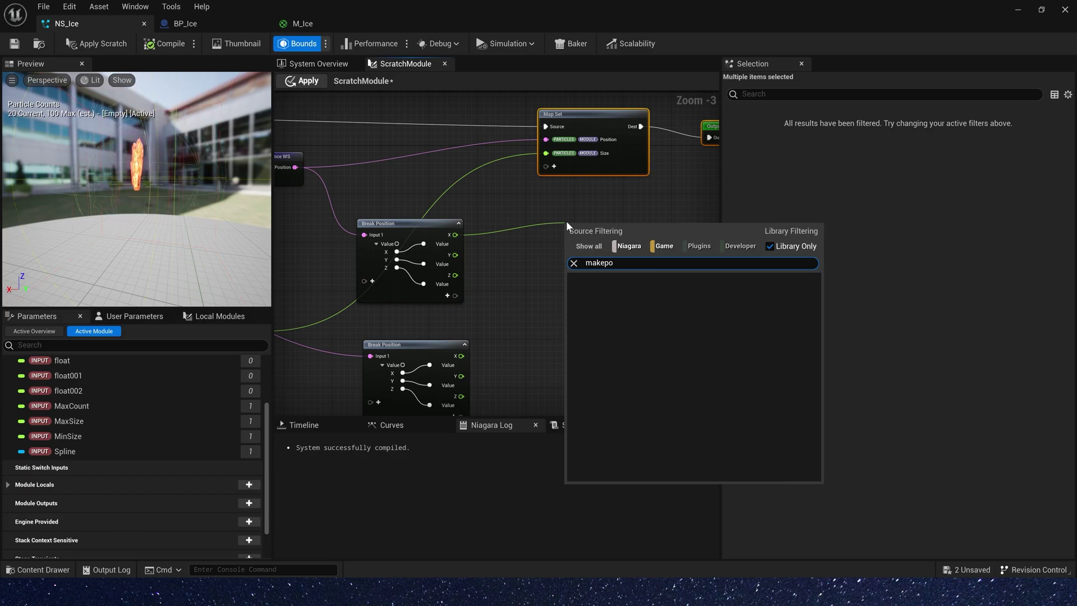
click(555, 206)
Feed Map Set's Position from a Make Position node using the spline's X and Y and the particle's Z, then apply and save.
drag(546, 140, 550, 264)
text(make)
click(473, 301)
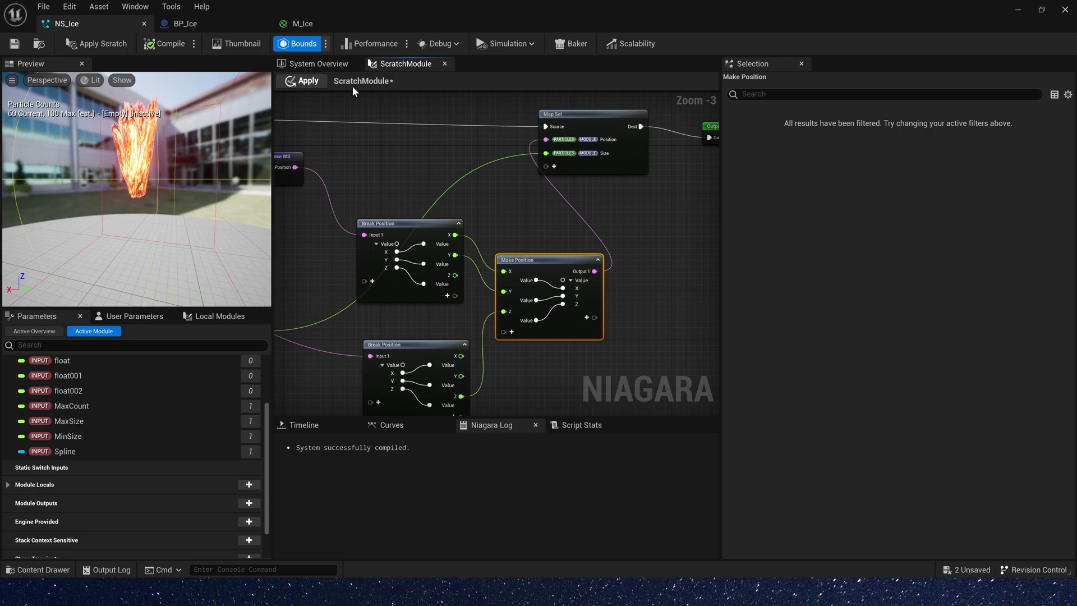
click(305, 81)
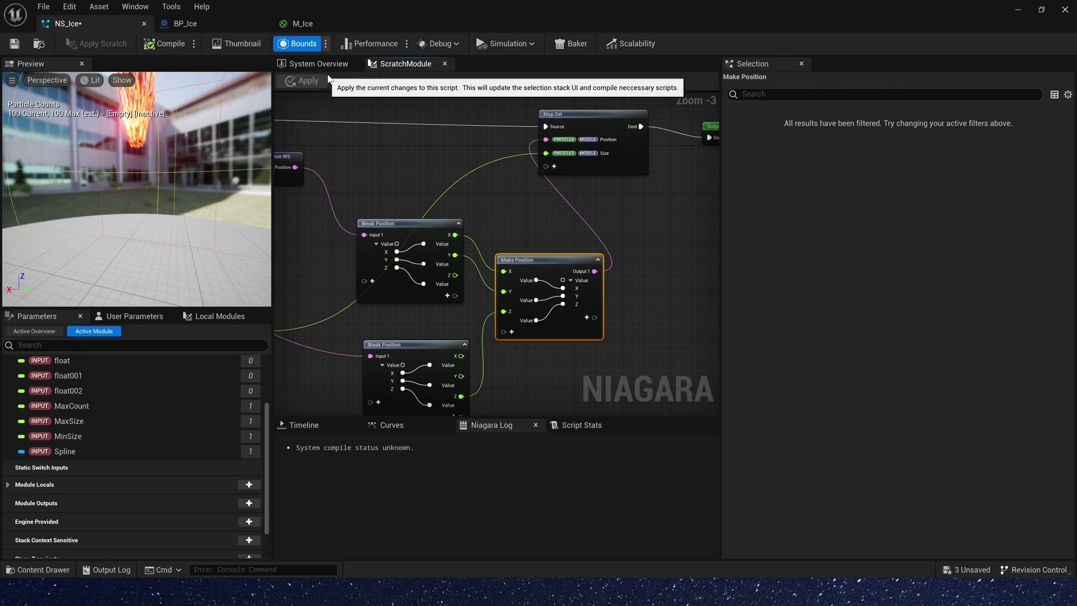
click(14, 43)
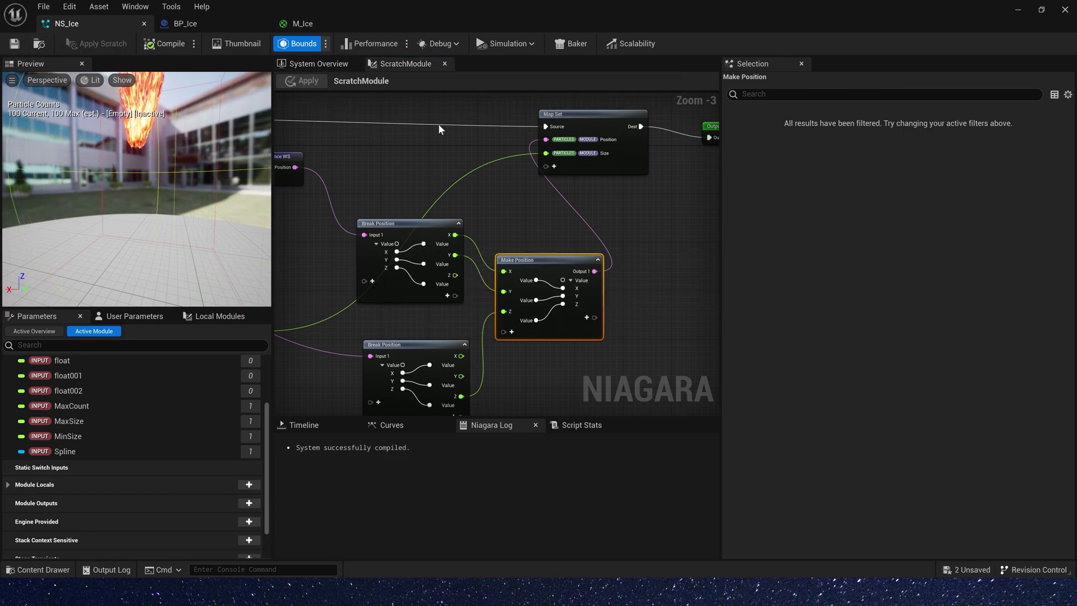
Return to the Test level and enable BP_Ice's Net Load on Client to replay the crystal effect.
click(1018, 9)
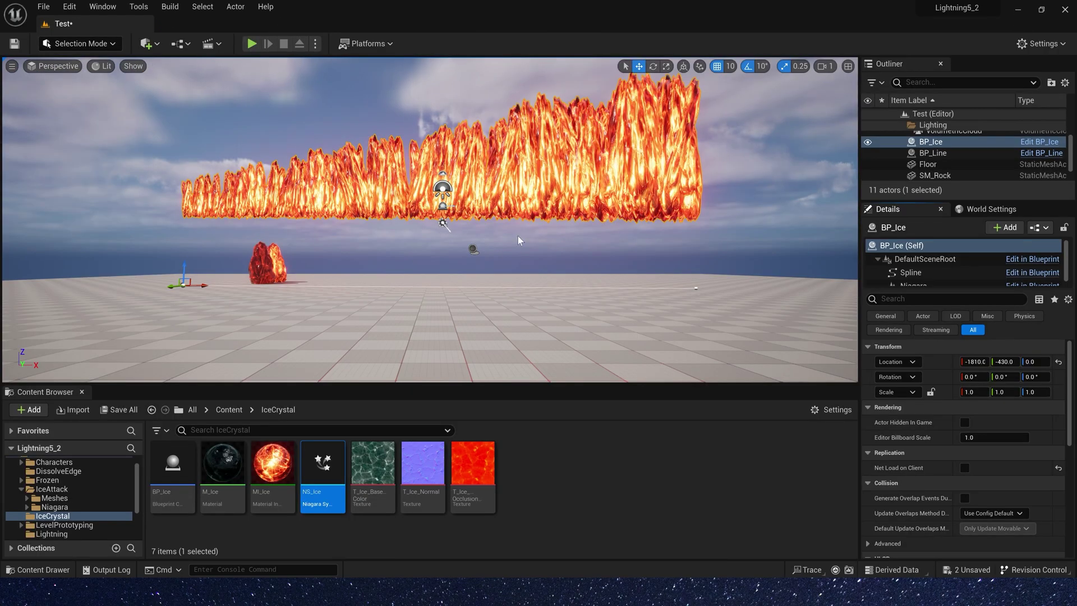
click(965, 467)
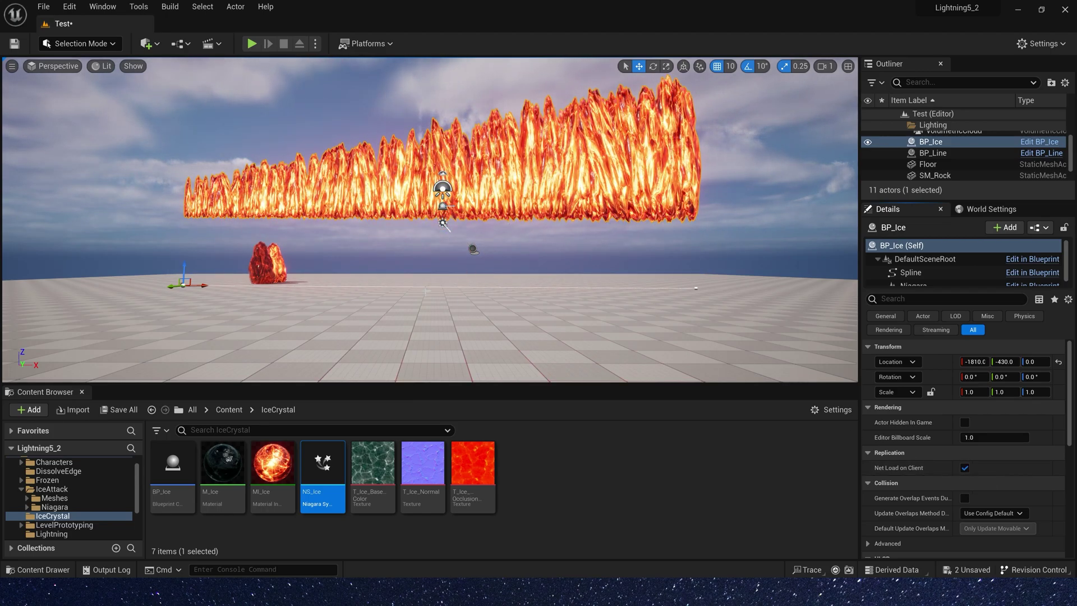
Enable Position Offset in NS_Ice's Initialize Particle module and set its Z value to -500.
double_click(323, 461)
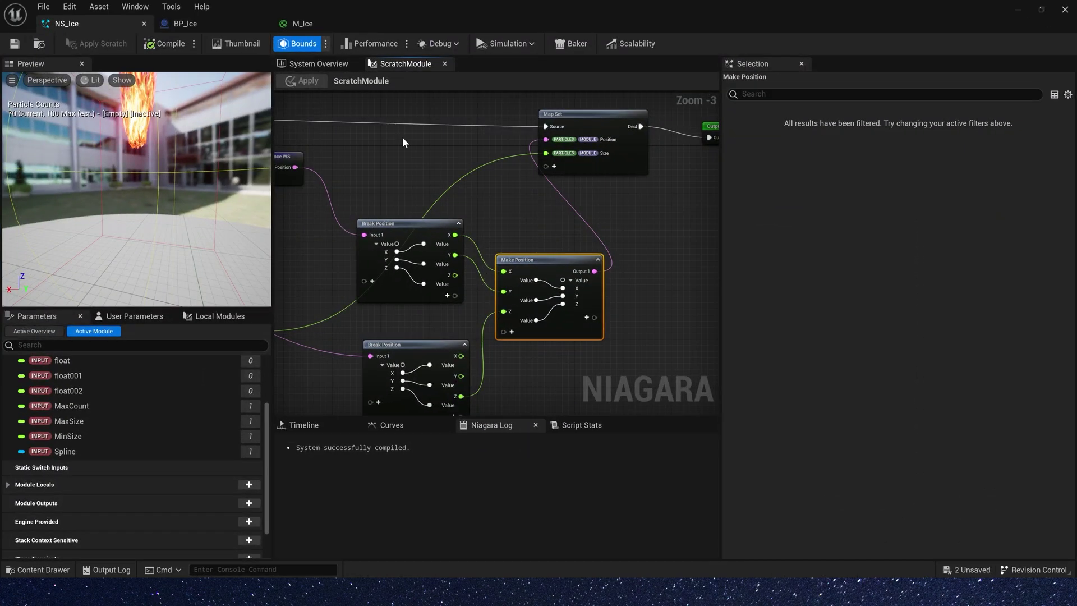
click(312, 67)
drag(171, 220, 233, 171)
click(564, 201)
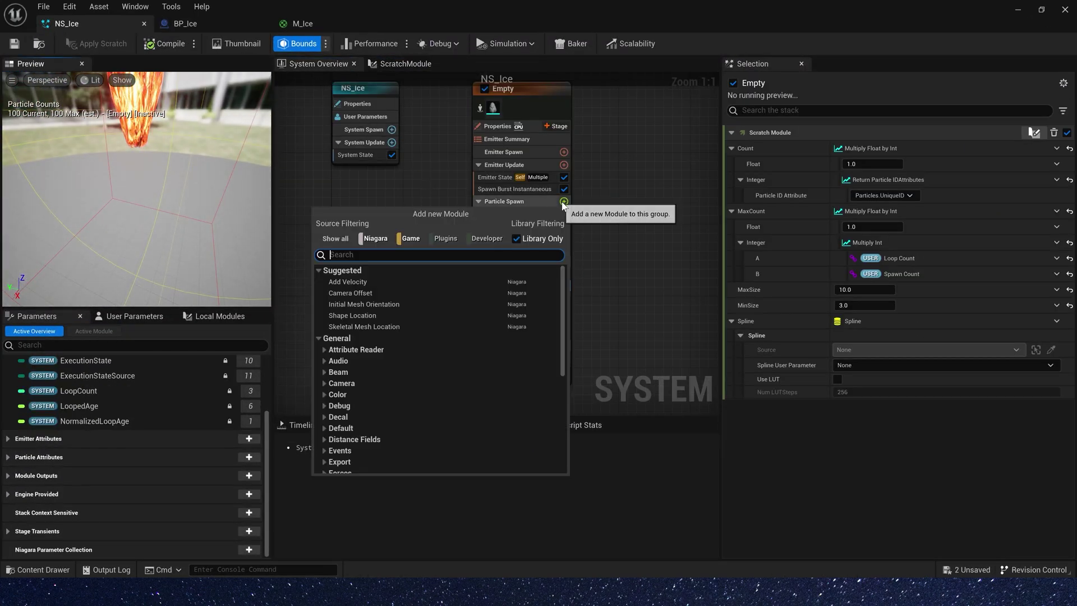
click(614, 207)
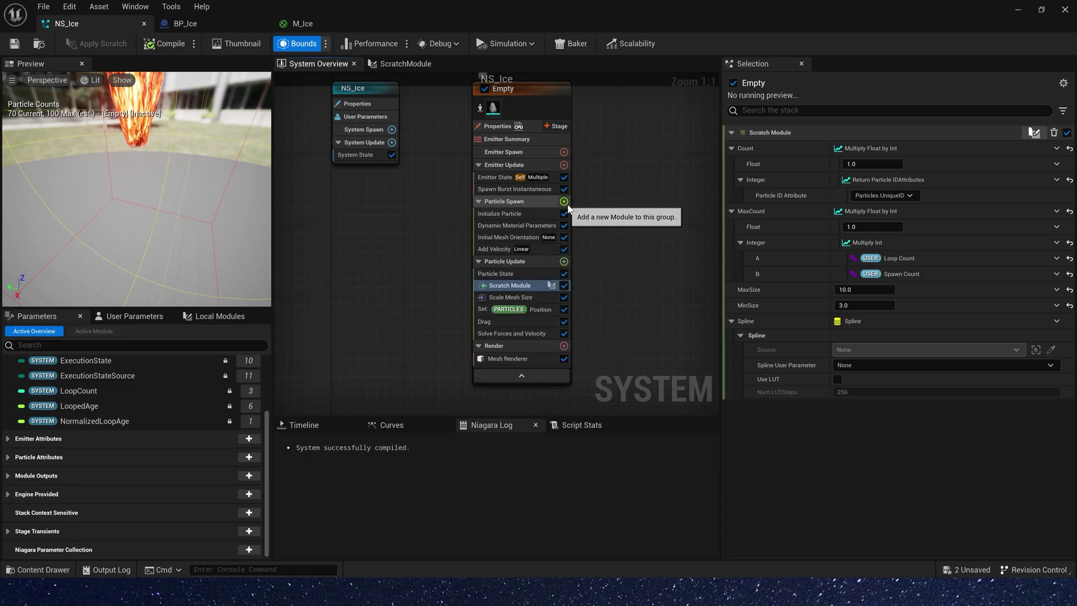
click(524, 213)
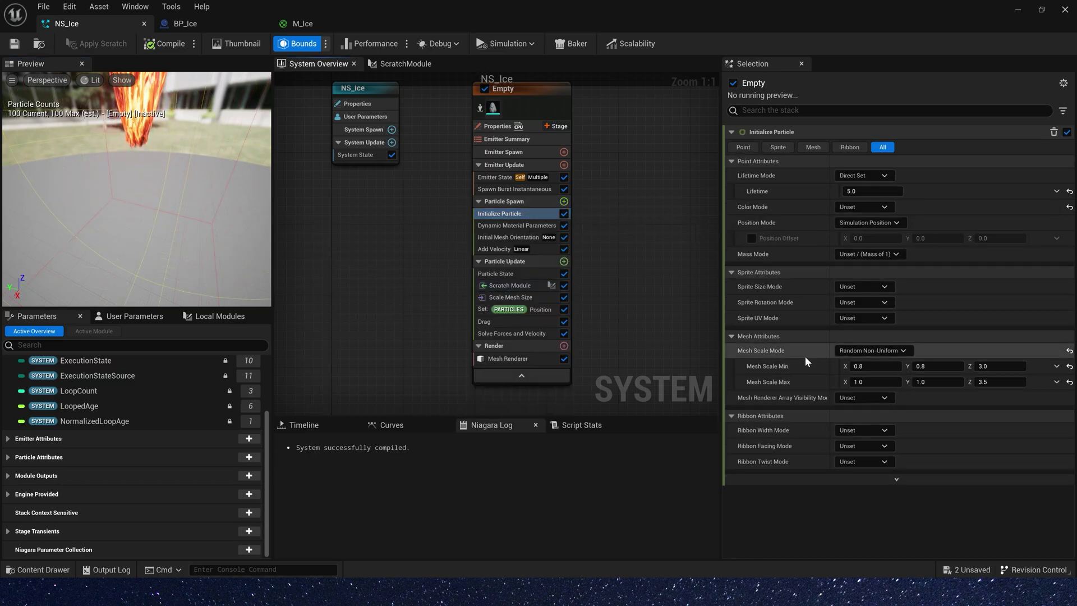
click(751, 238)
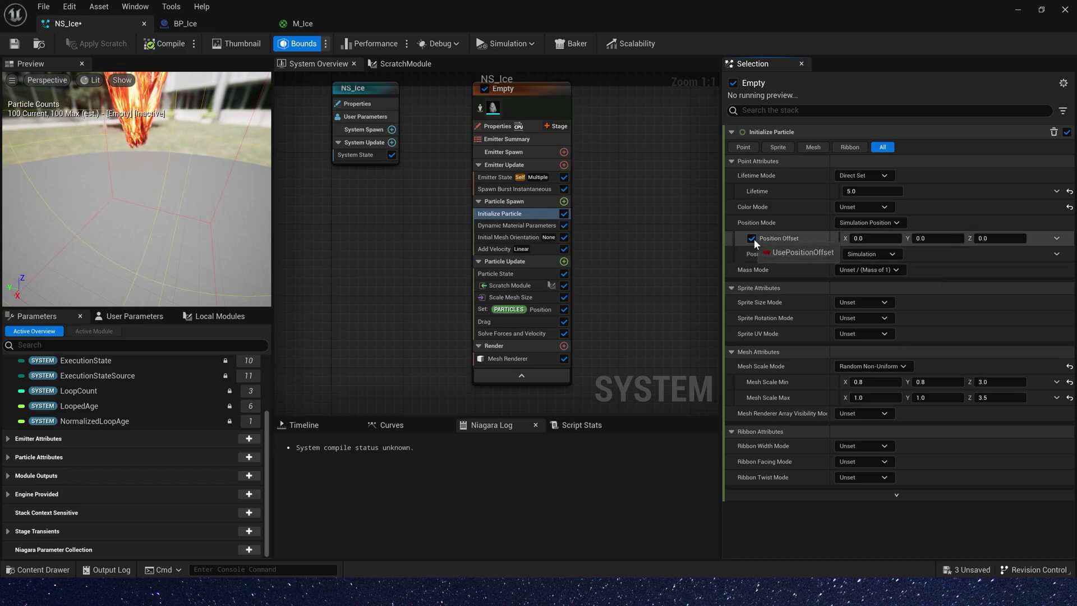
click(994, 239)
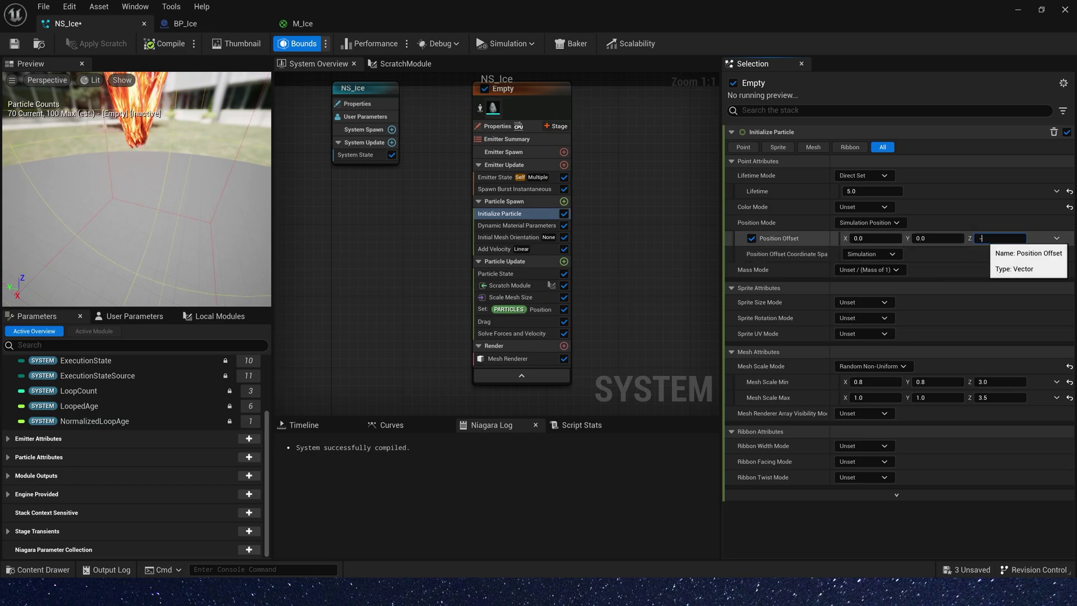
text(-500)
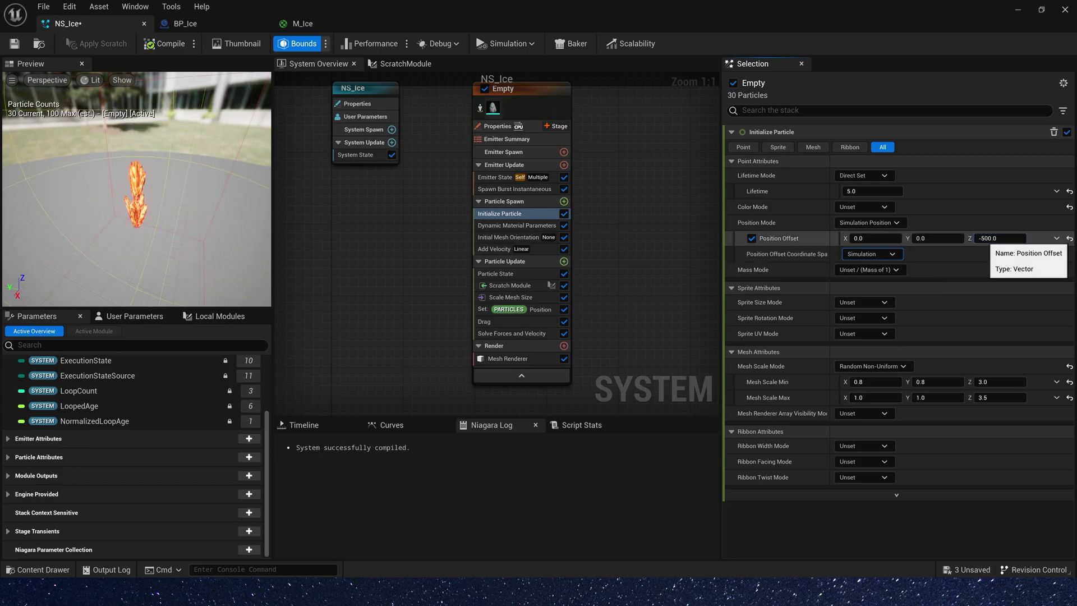
key(Tab)
Shrink the NS_Ice window over the level and disable BP_Ice's Net Load on Client to replay the offset crystals.
drag(732, 13, 538, 403)
click(965, 468)
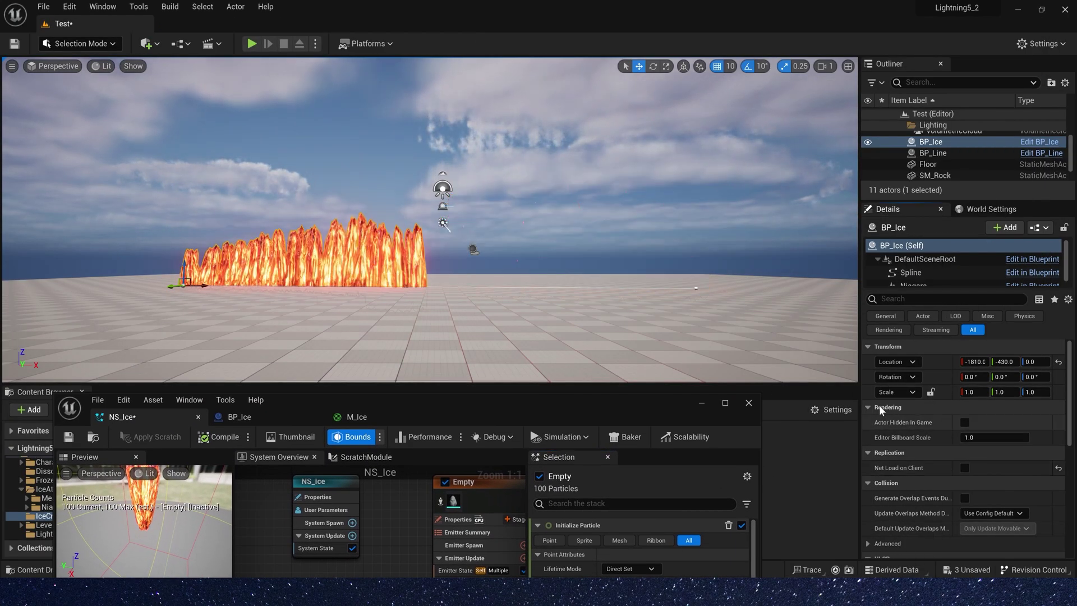